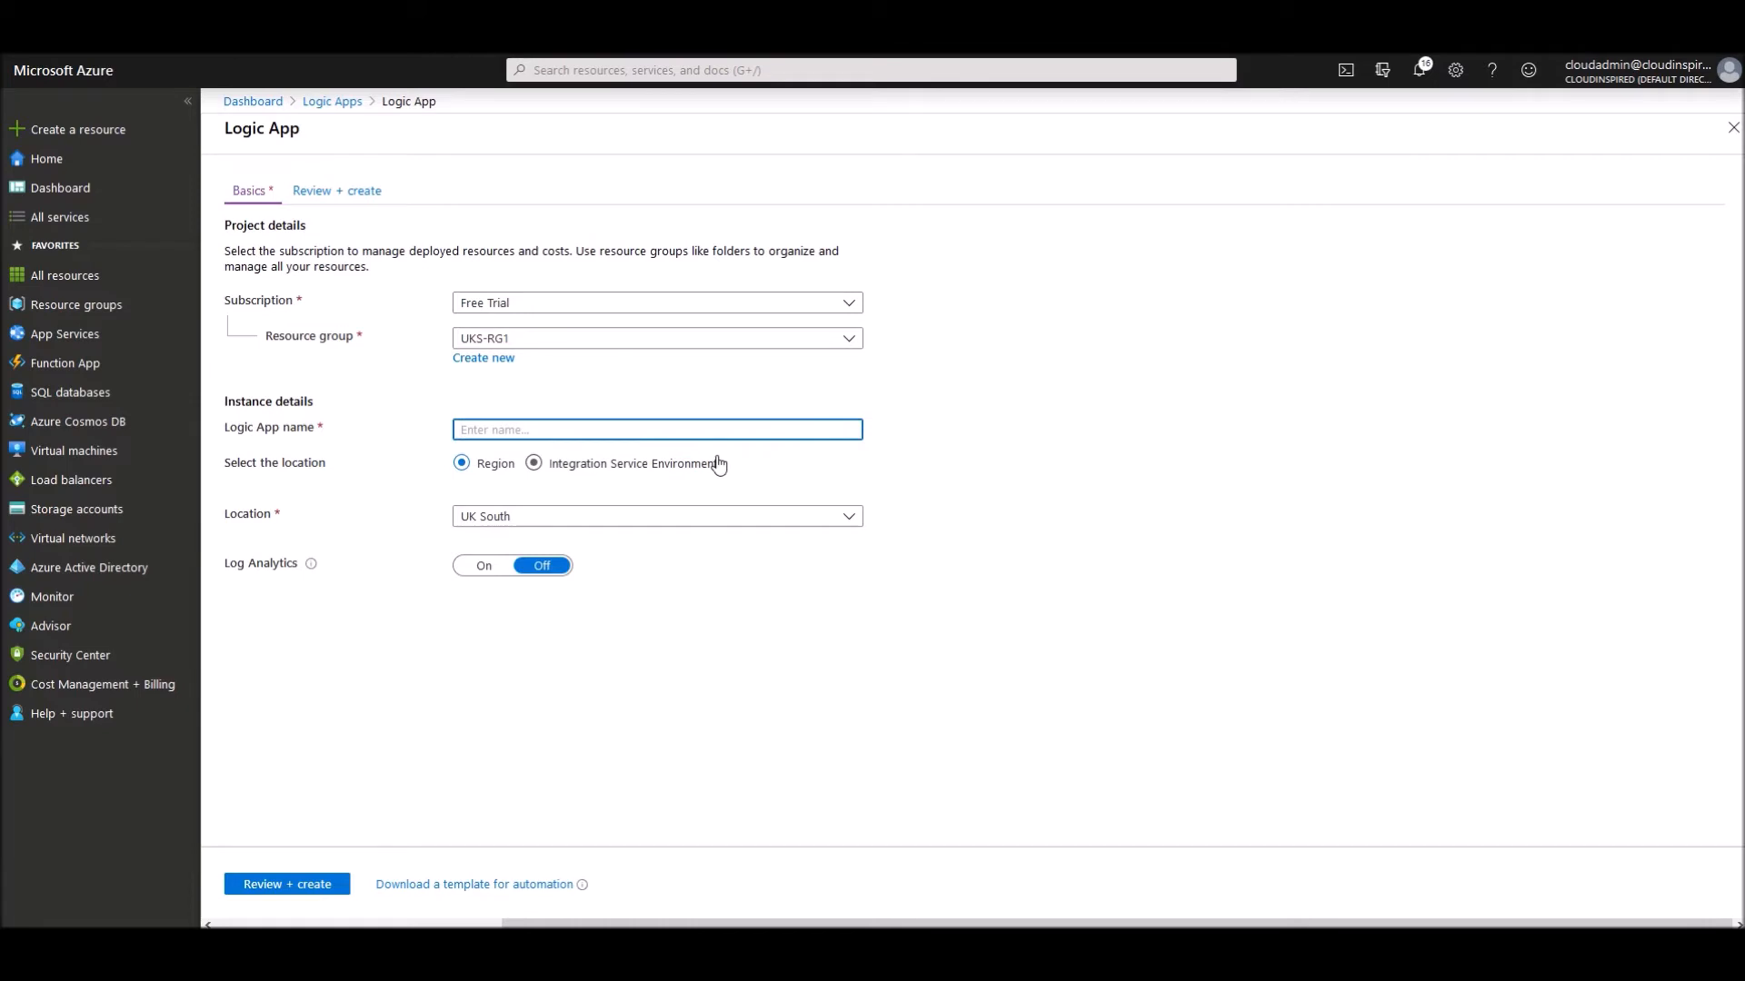
- Name the new Logic App LA1, create it, and scroll to the designer's templates
text(LA1)
click(310, 886)
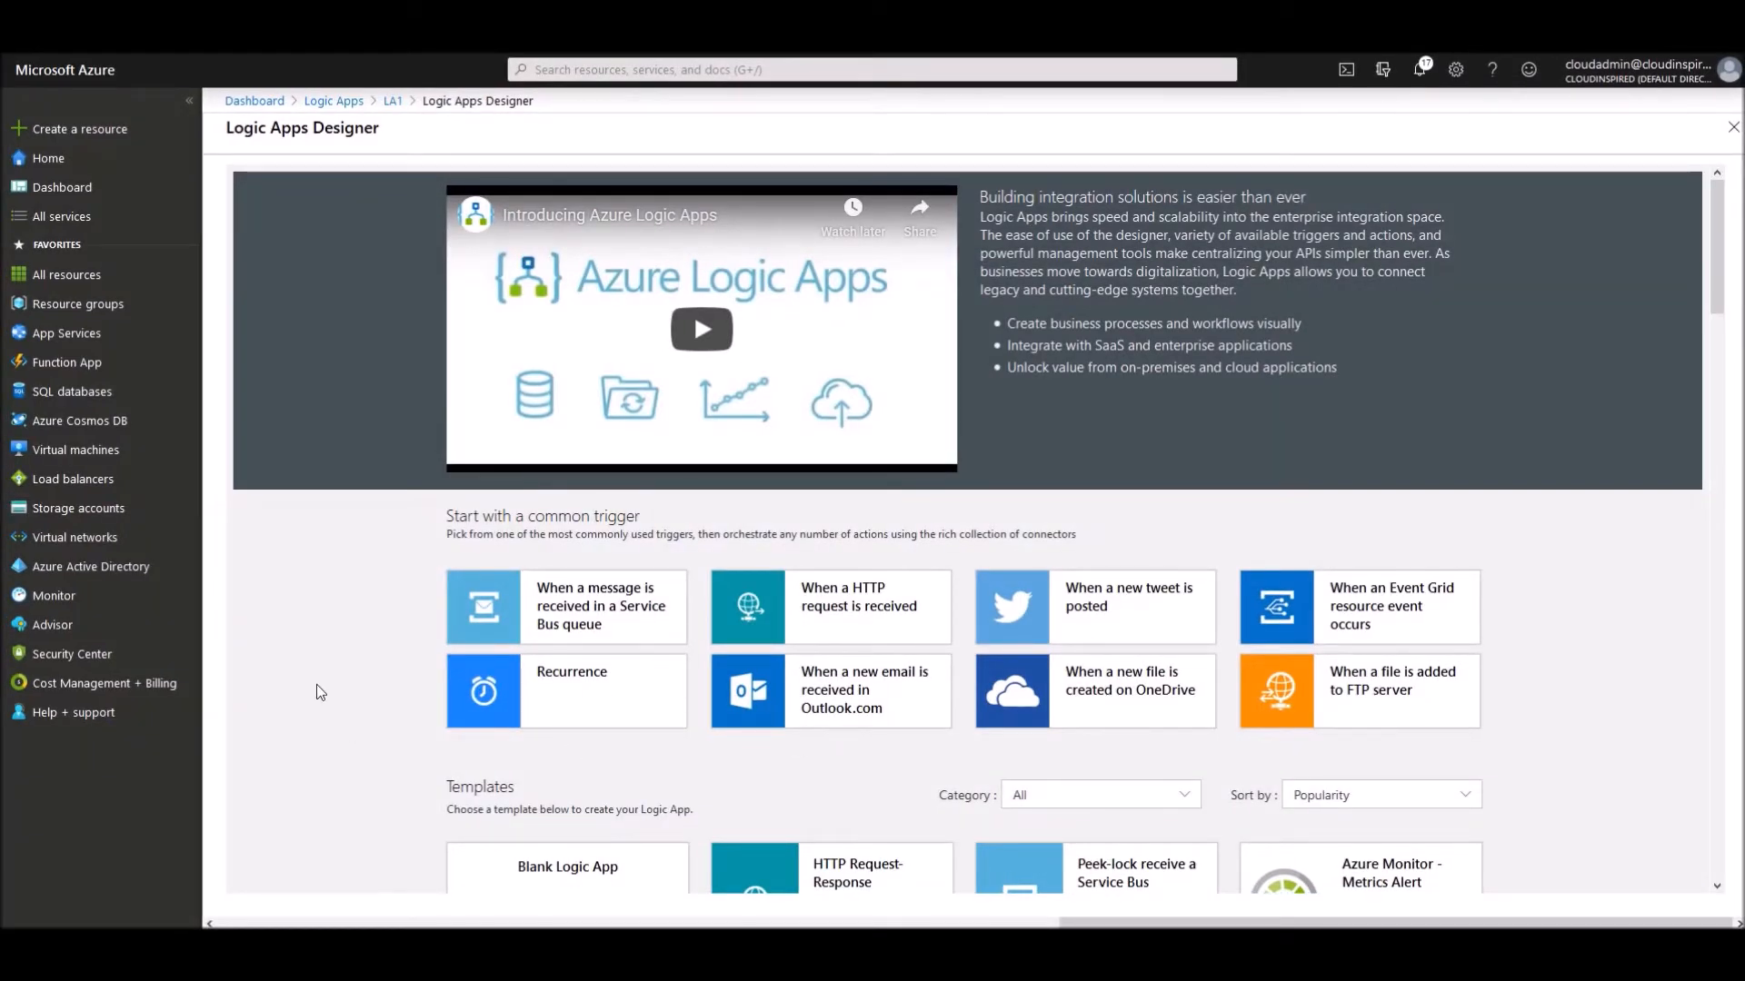
scroll(469, 693, down, 3)
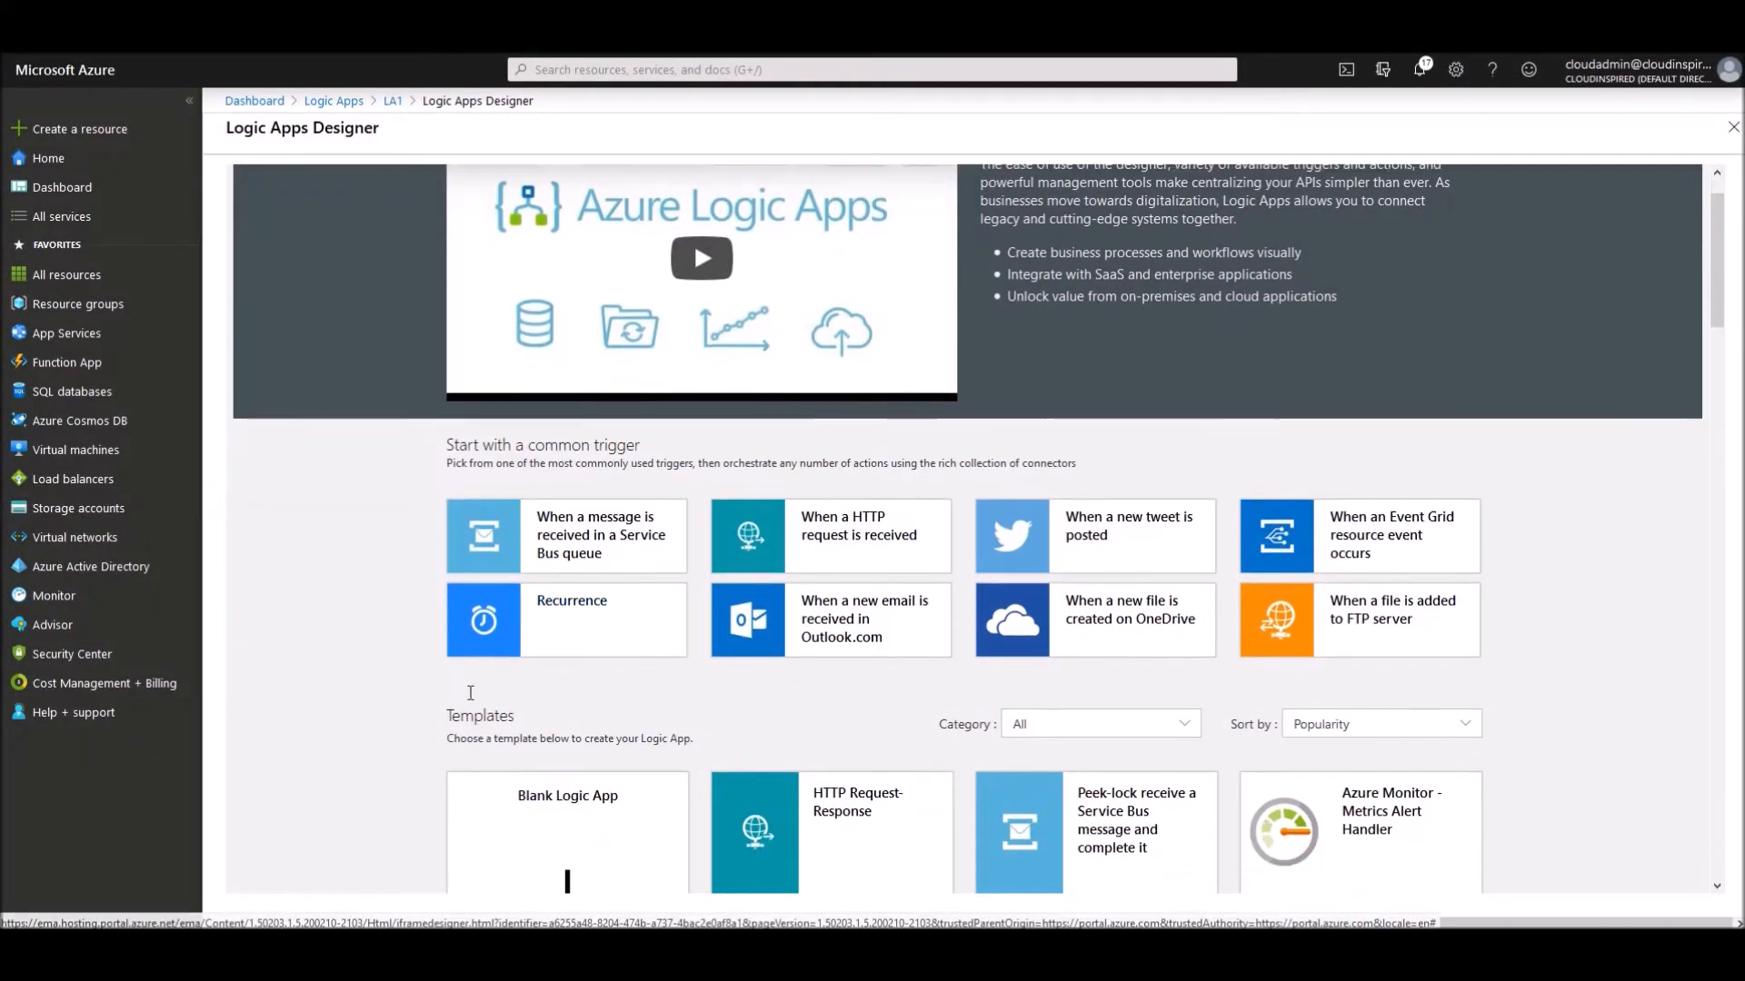
scroll(468, 698, down, 1)
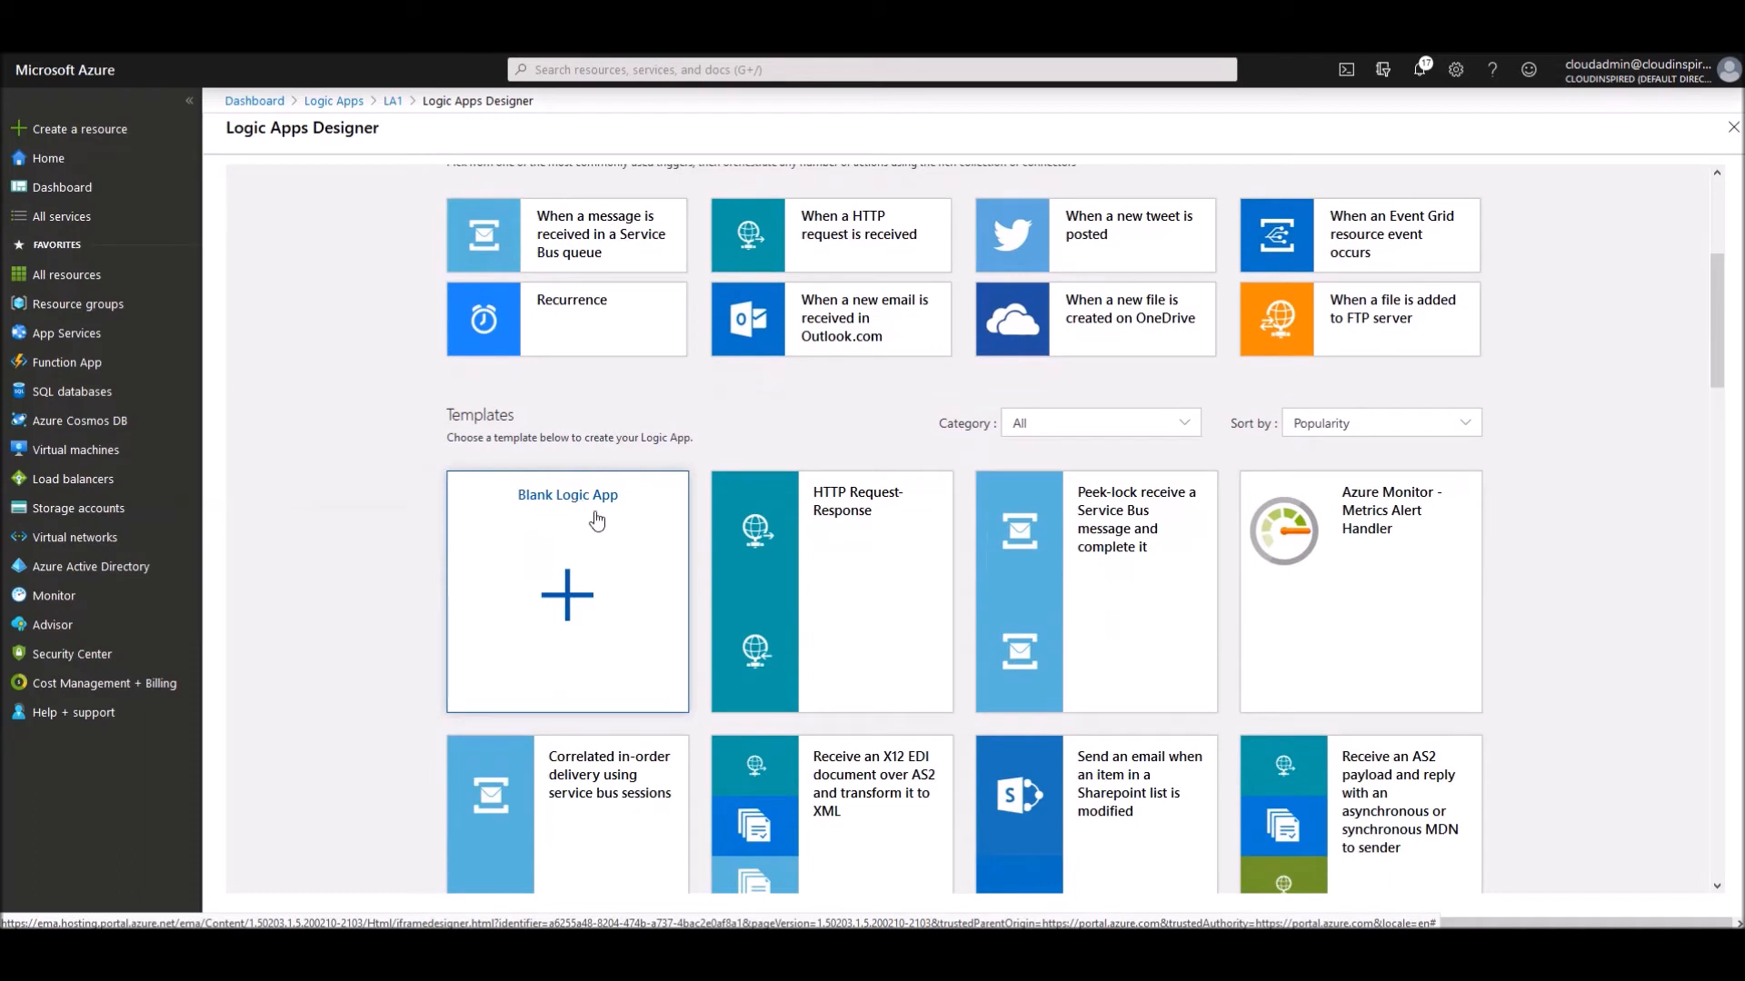
- Start a blank Logic App with an HTTP trigger using the GET method
click(587, 607)
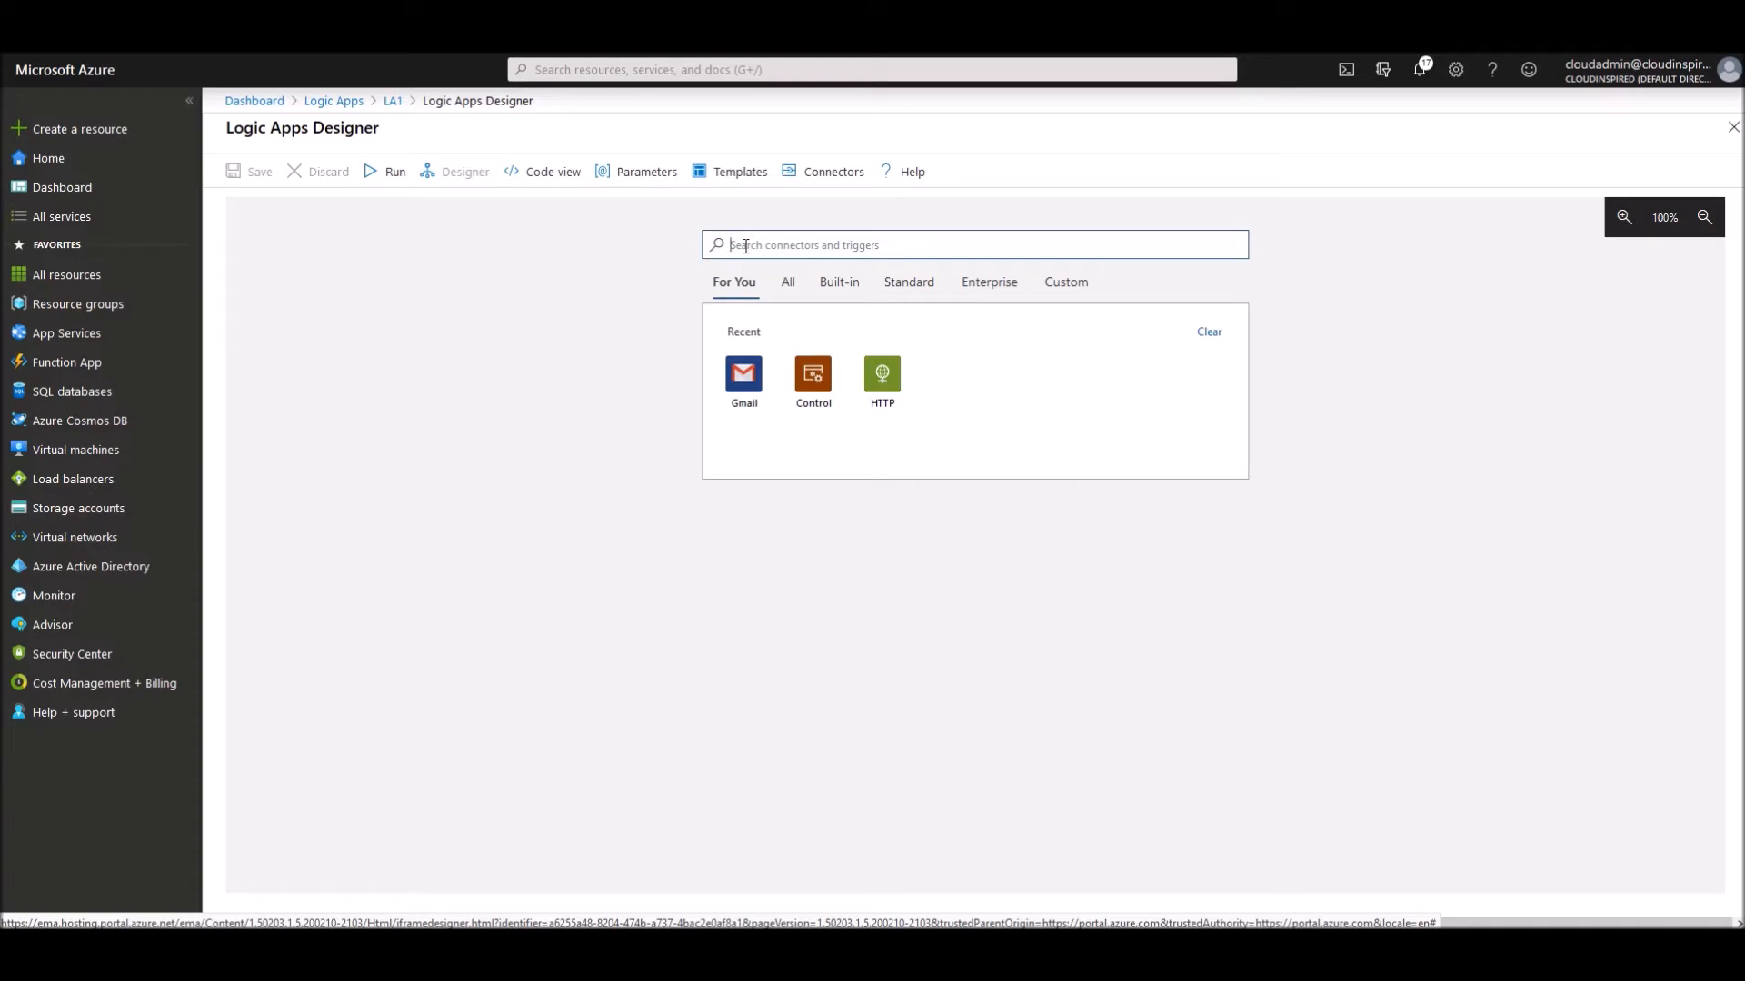
text(http)
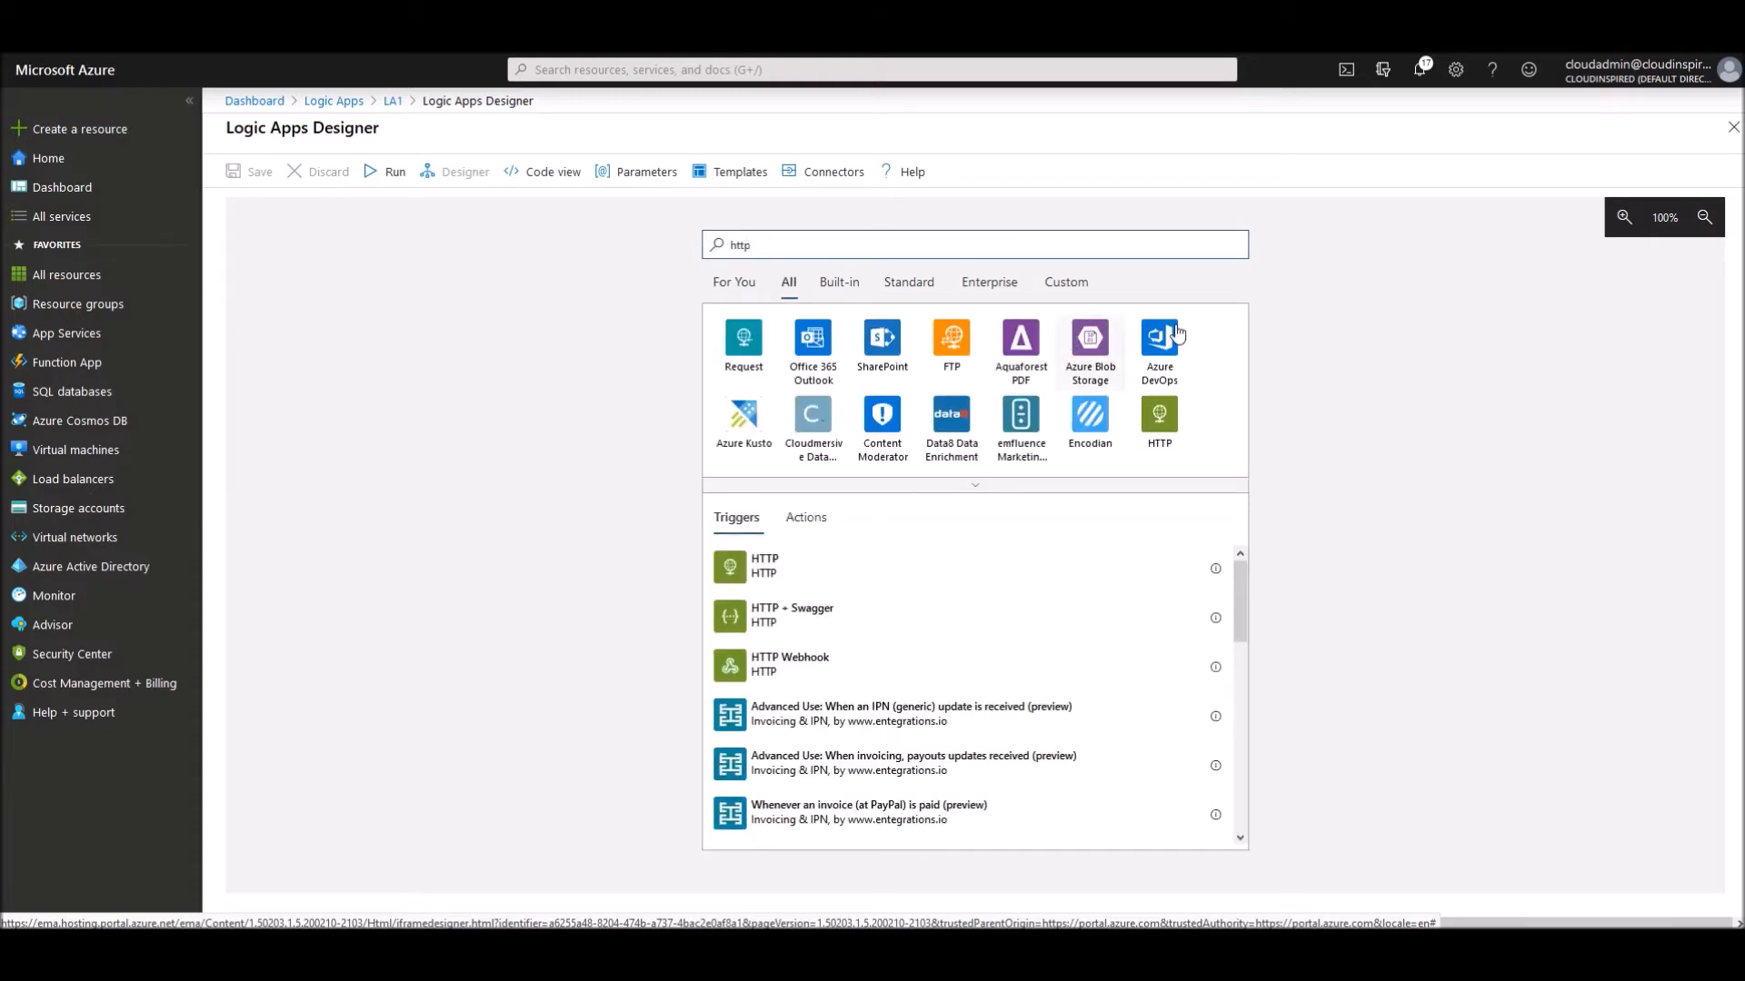
click(1159, 422)
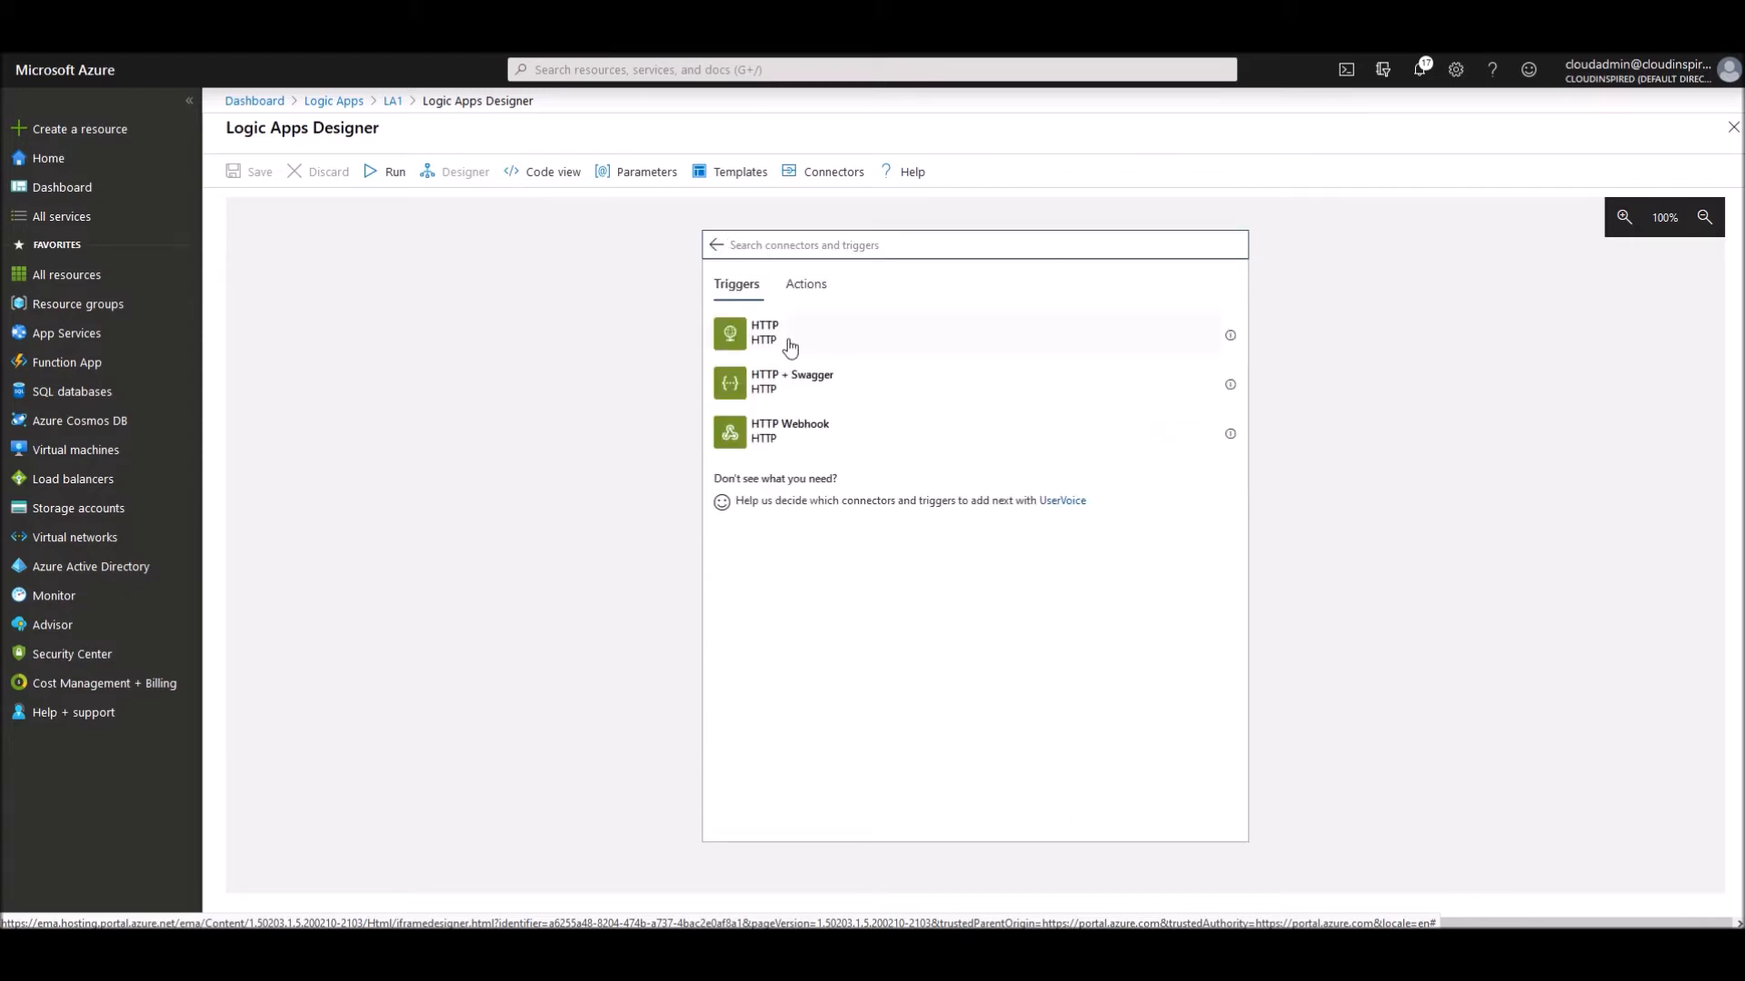
click(762, 335)
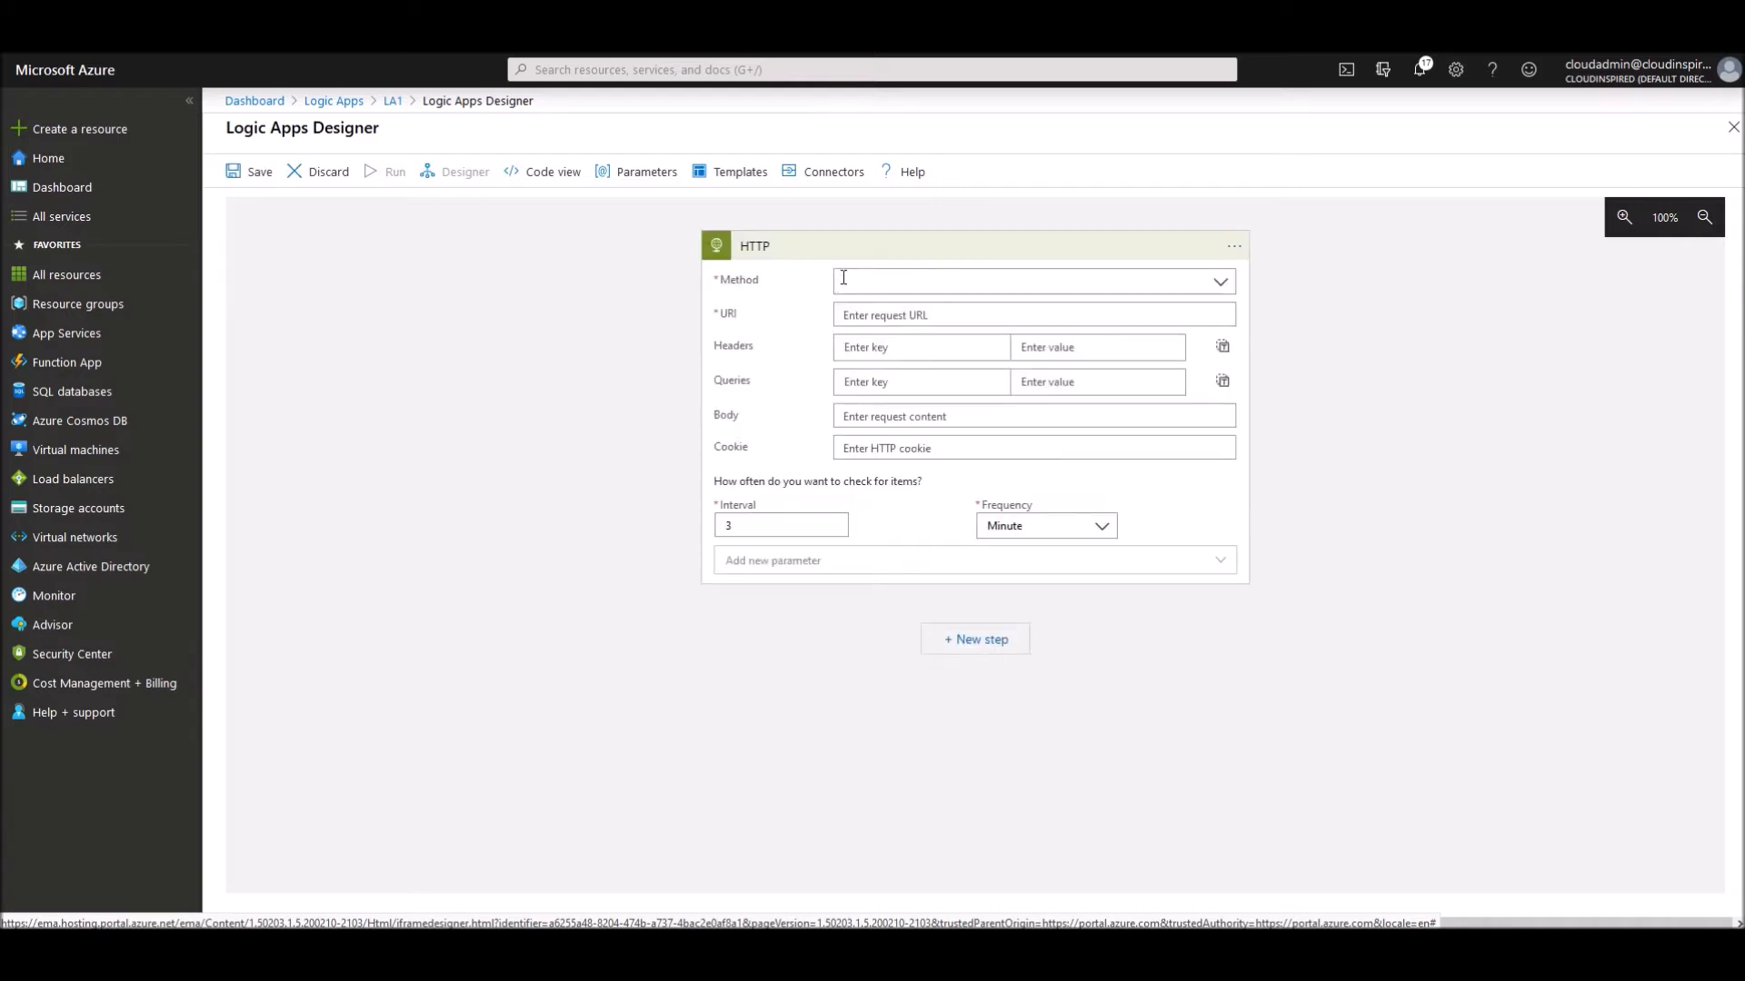
click(1222, 286)
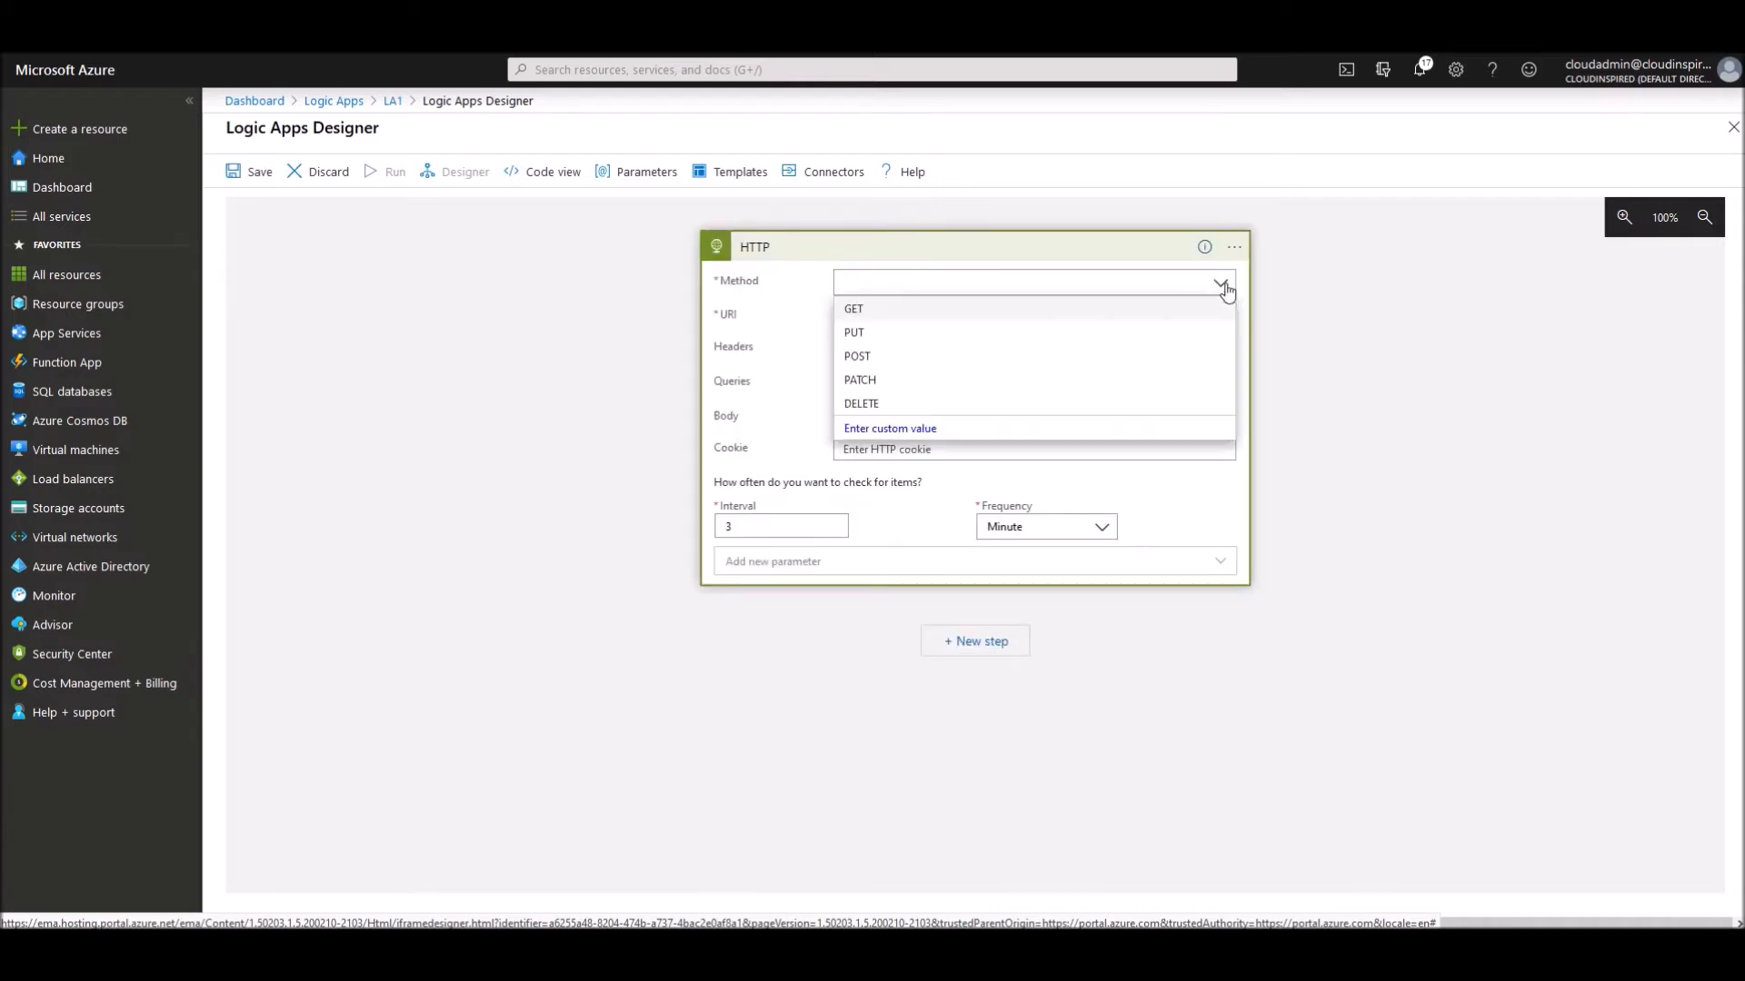
click(863, 311)
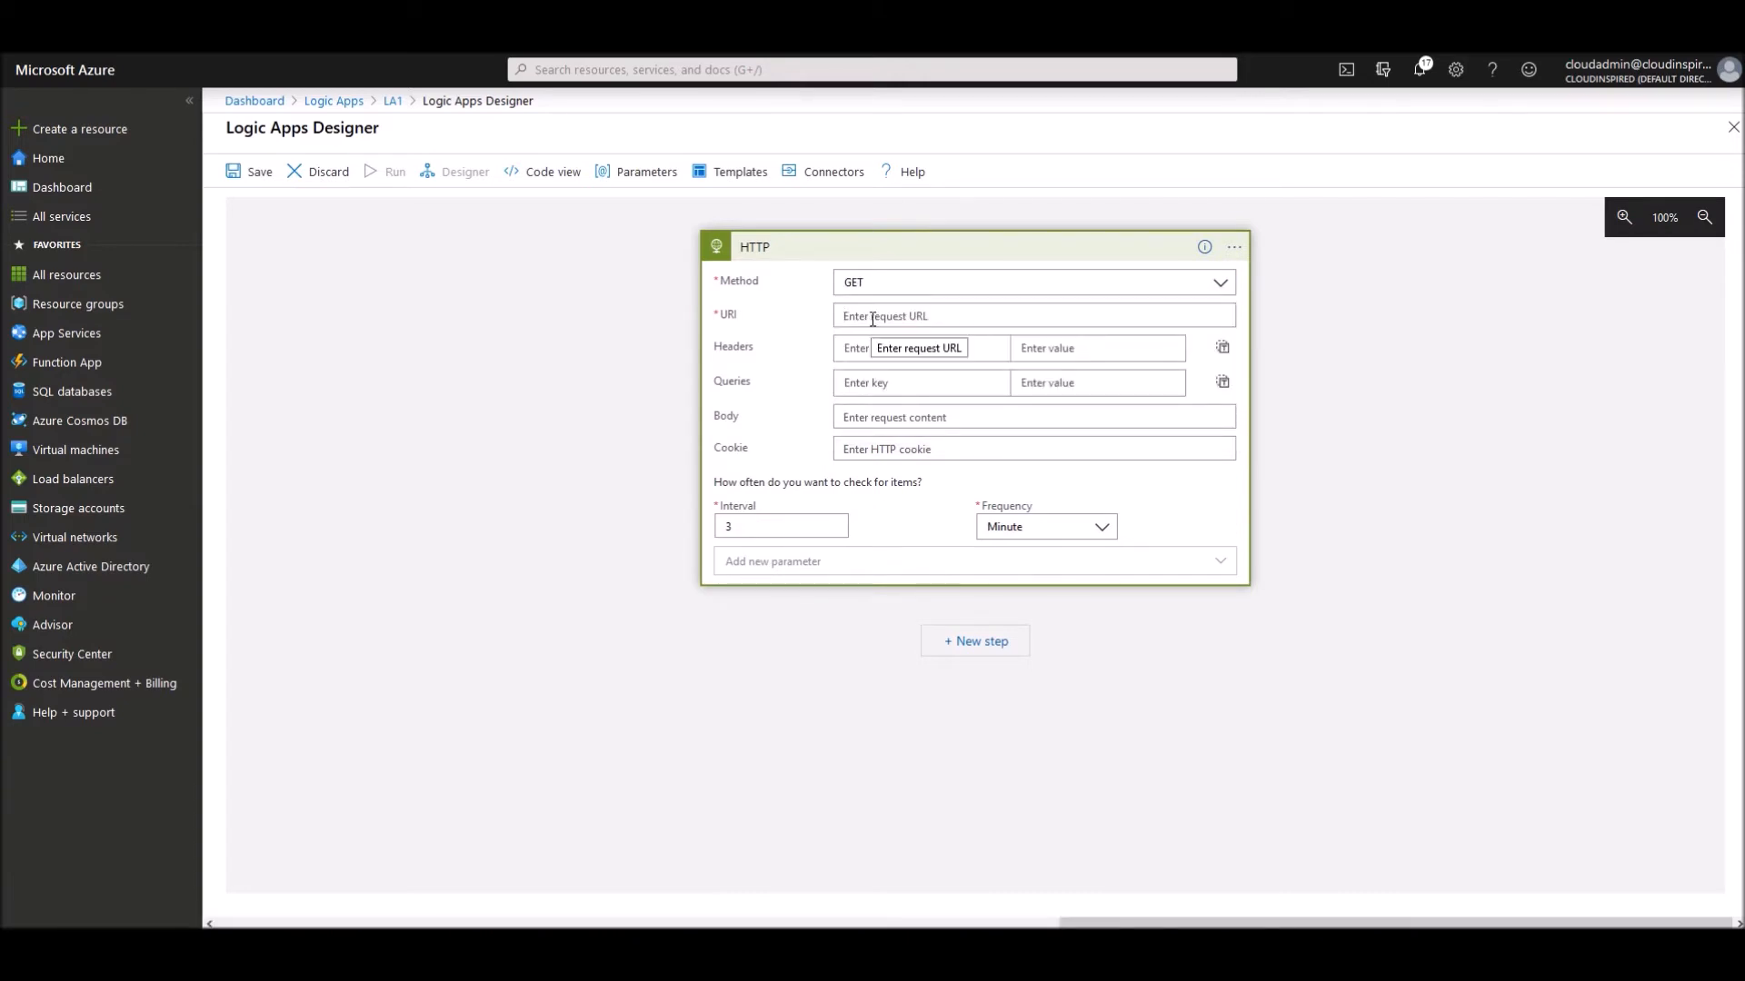
click(872, 319)
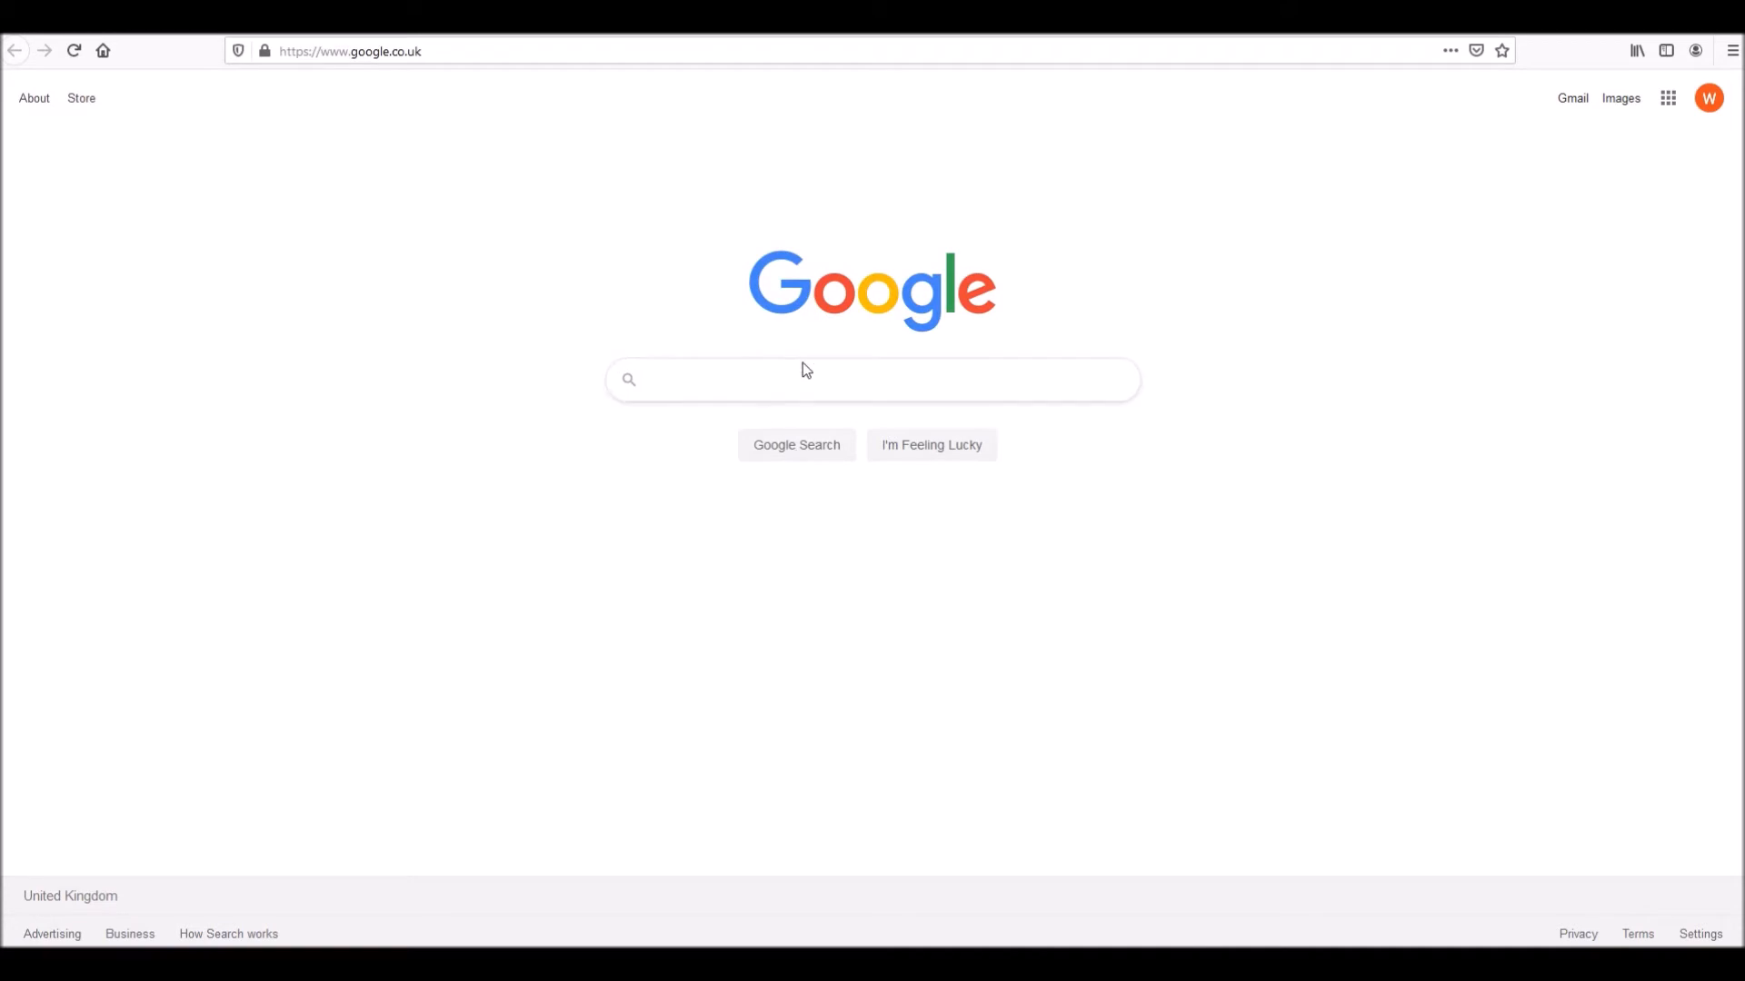
- Search Google for 'cloud inspired' and open the CloudInspired.com site
click(789, 369)
text(cloud)
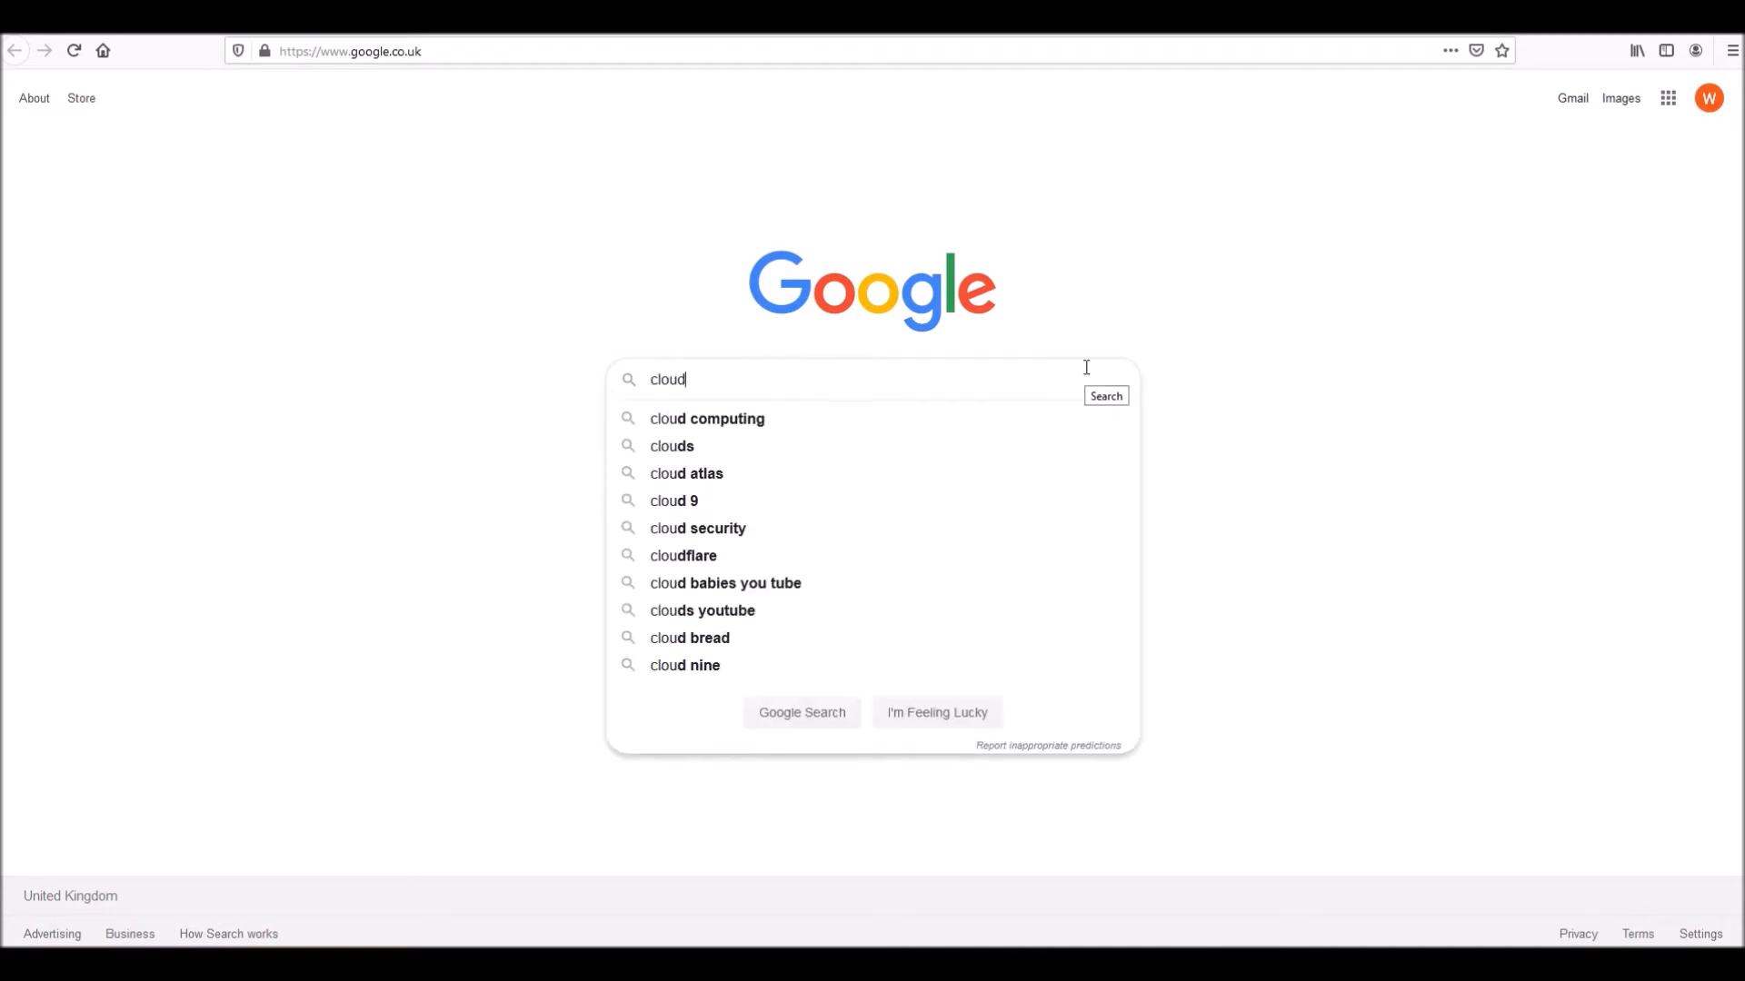
text( inspired)
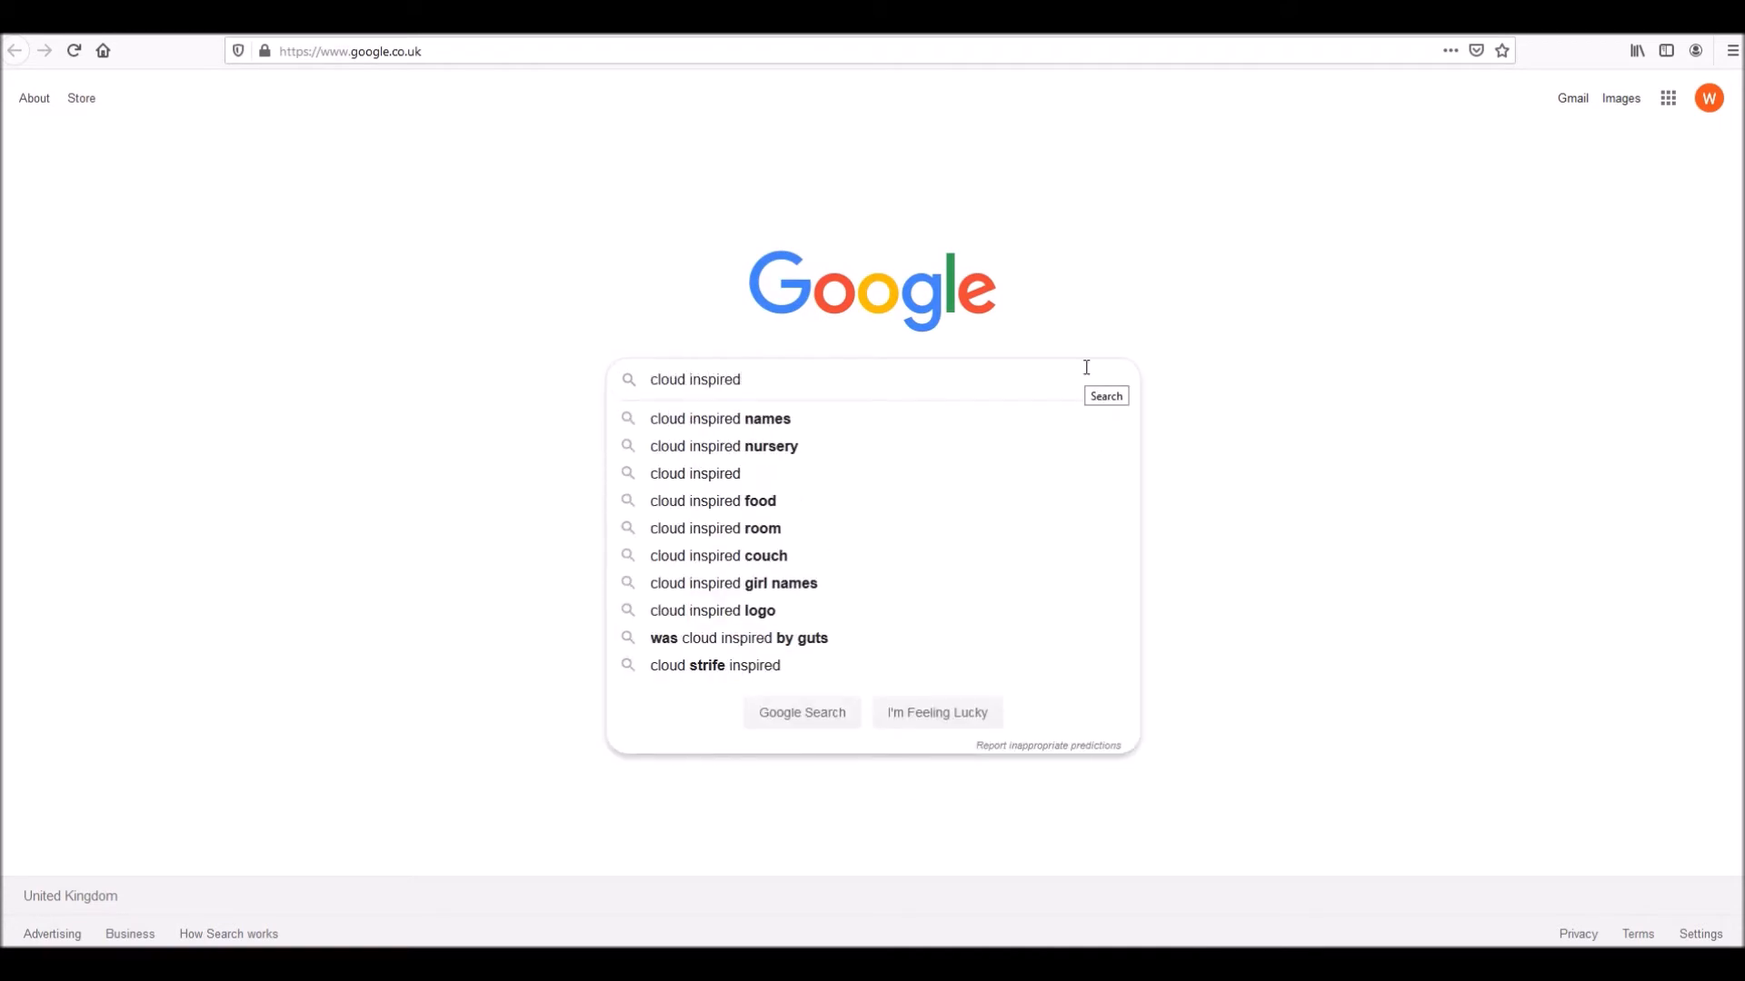
key(Return)
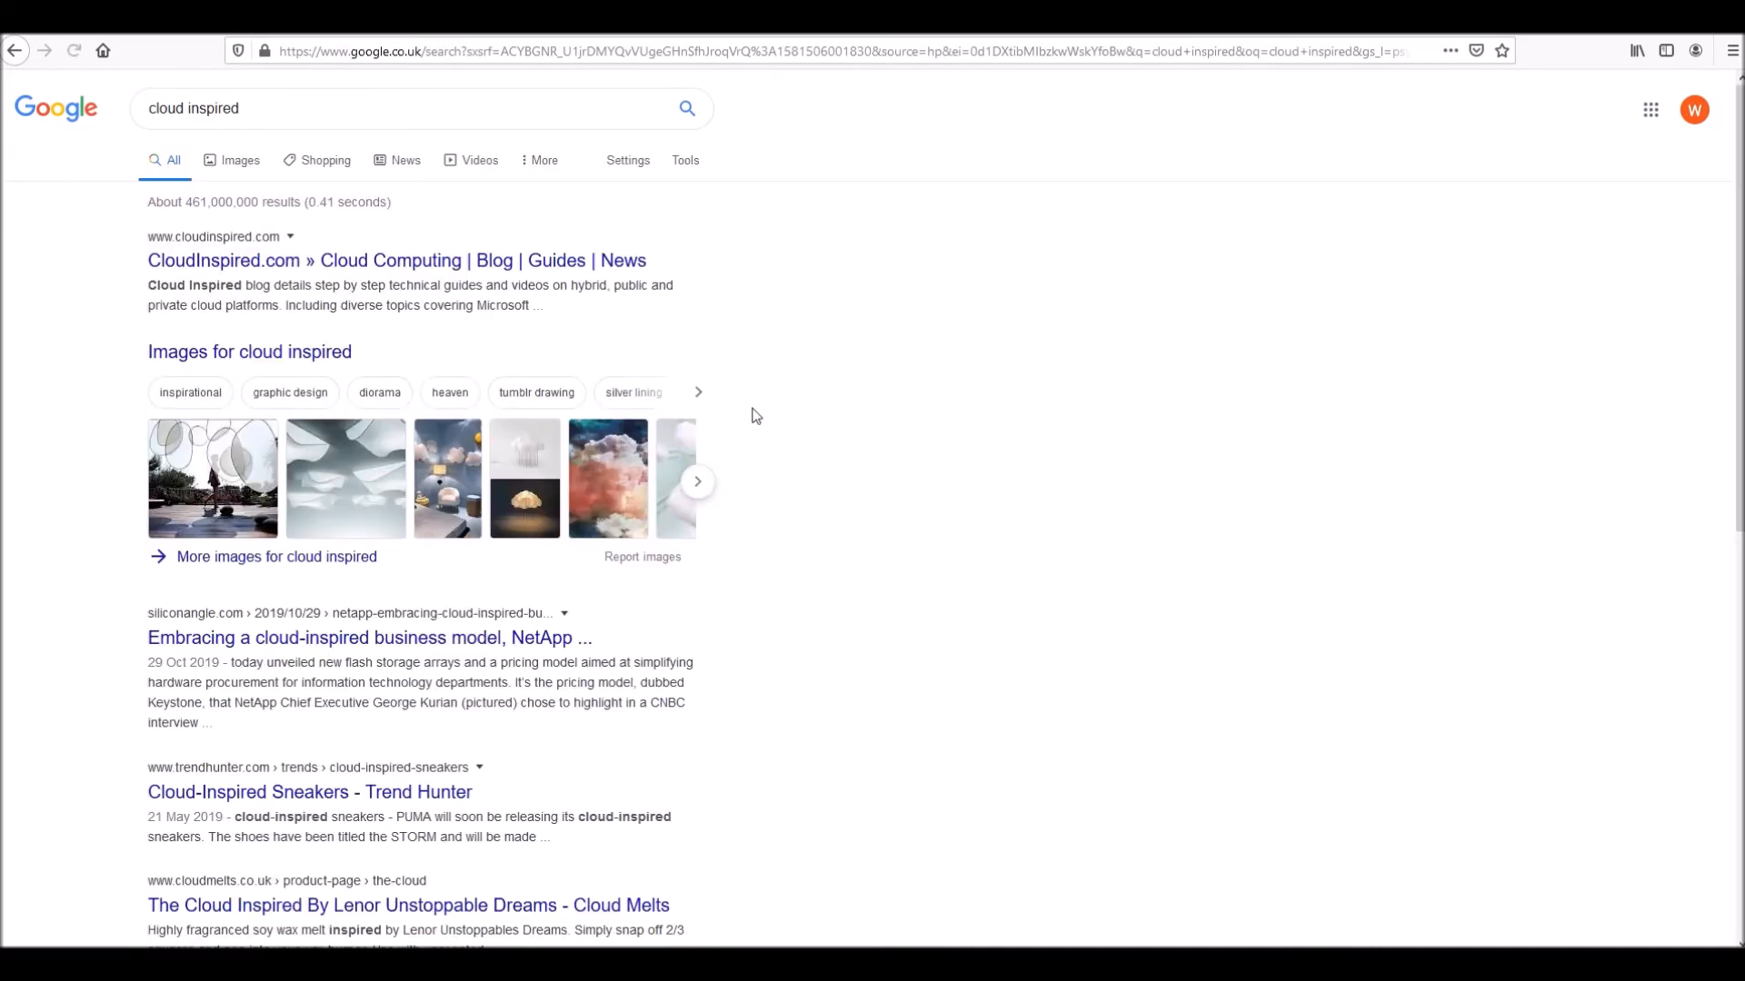
click(355, 259)
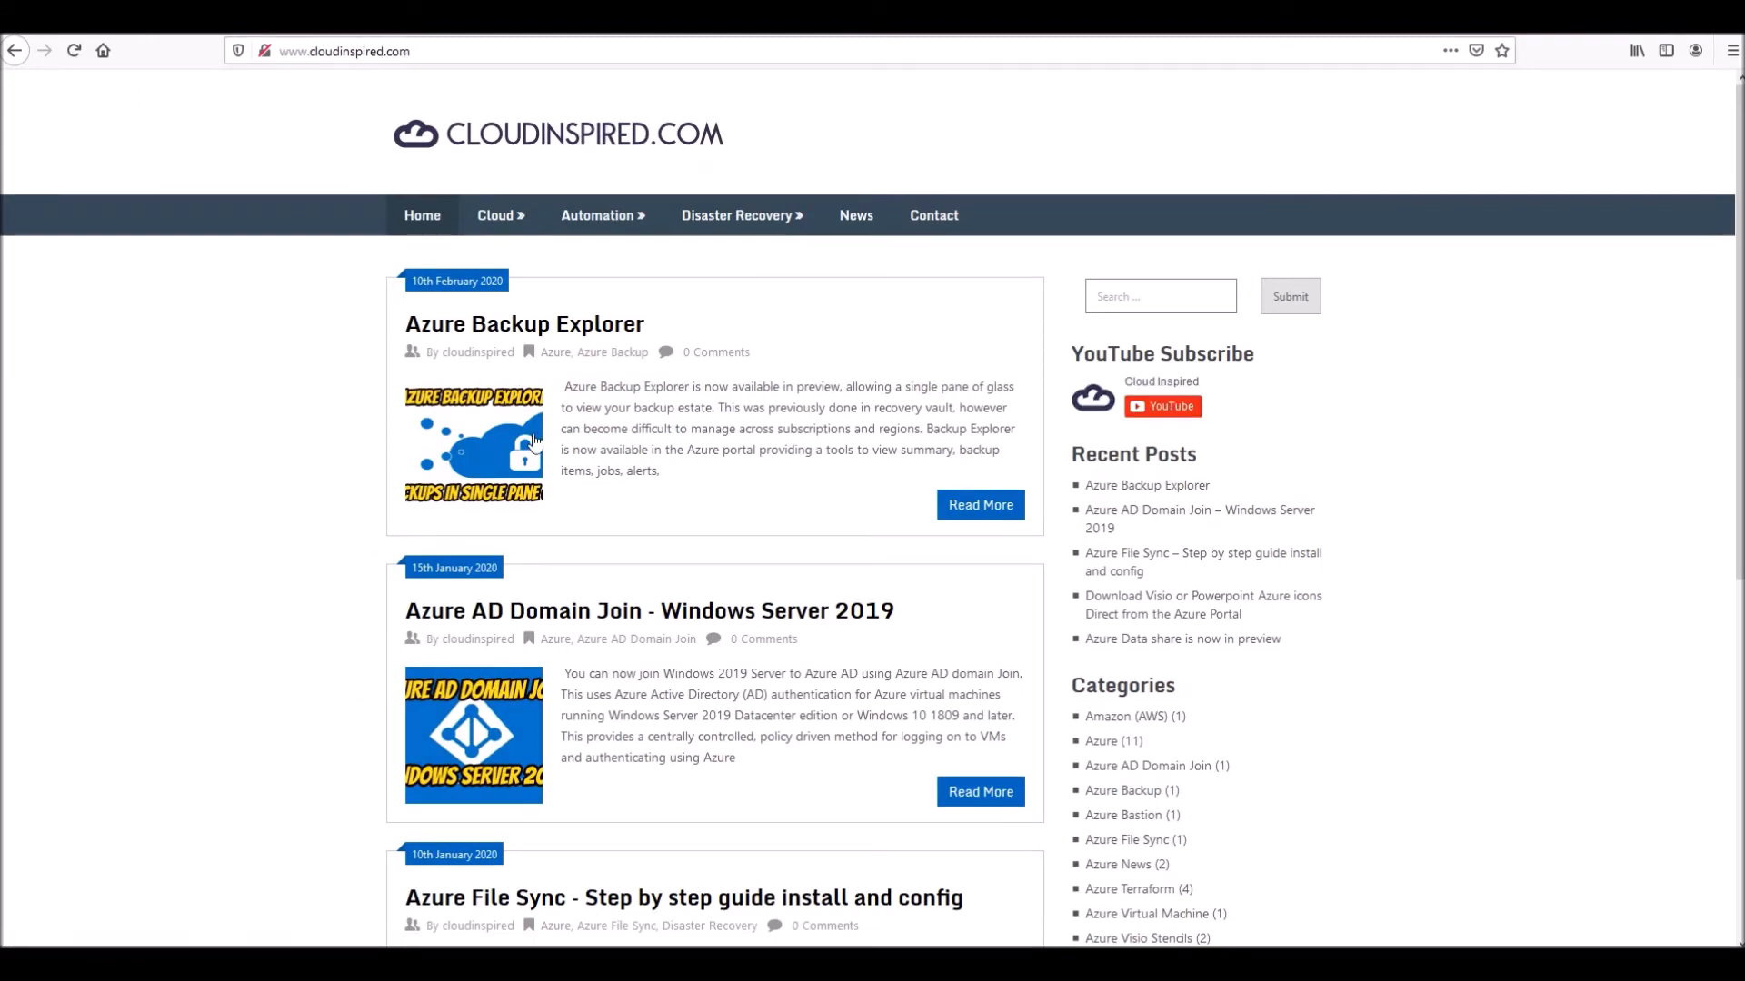
scroll(286, 477, down, 7)
scroll(284, 462, up, 7)
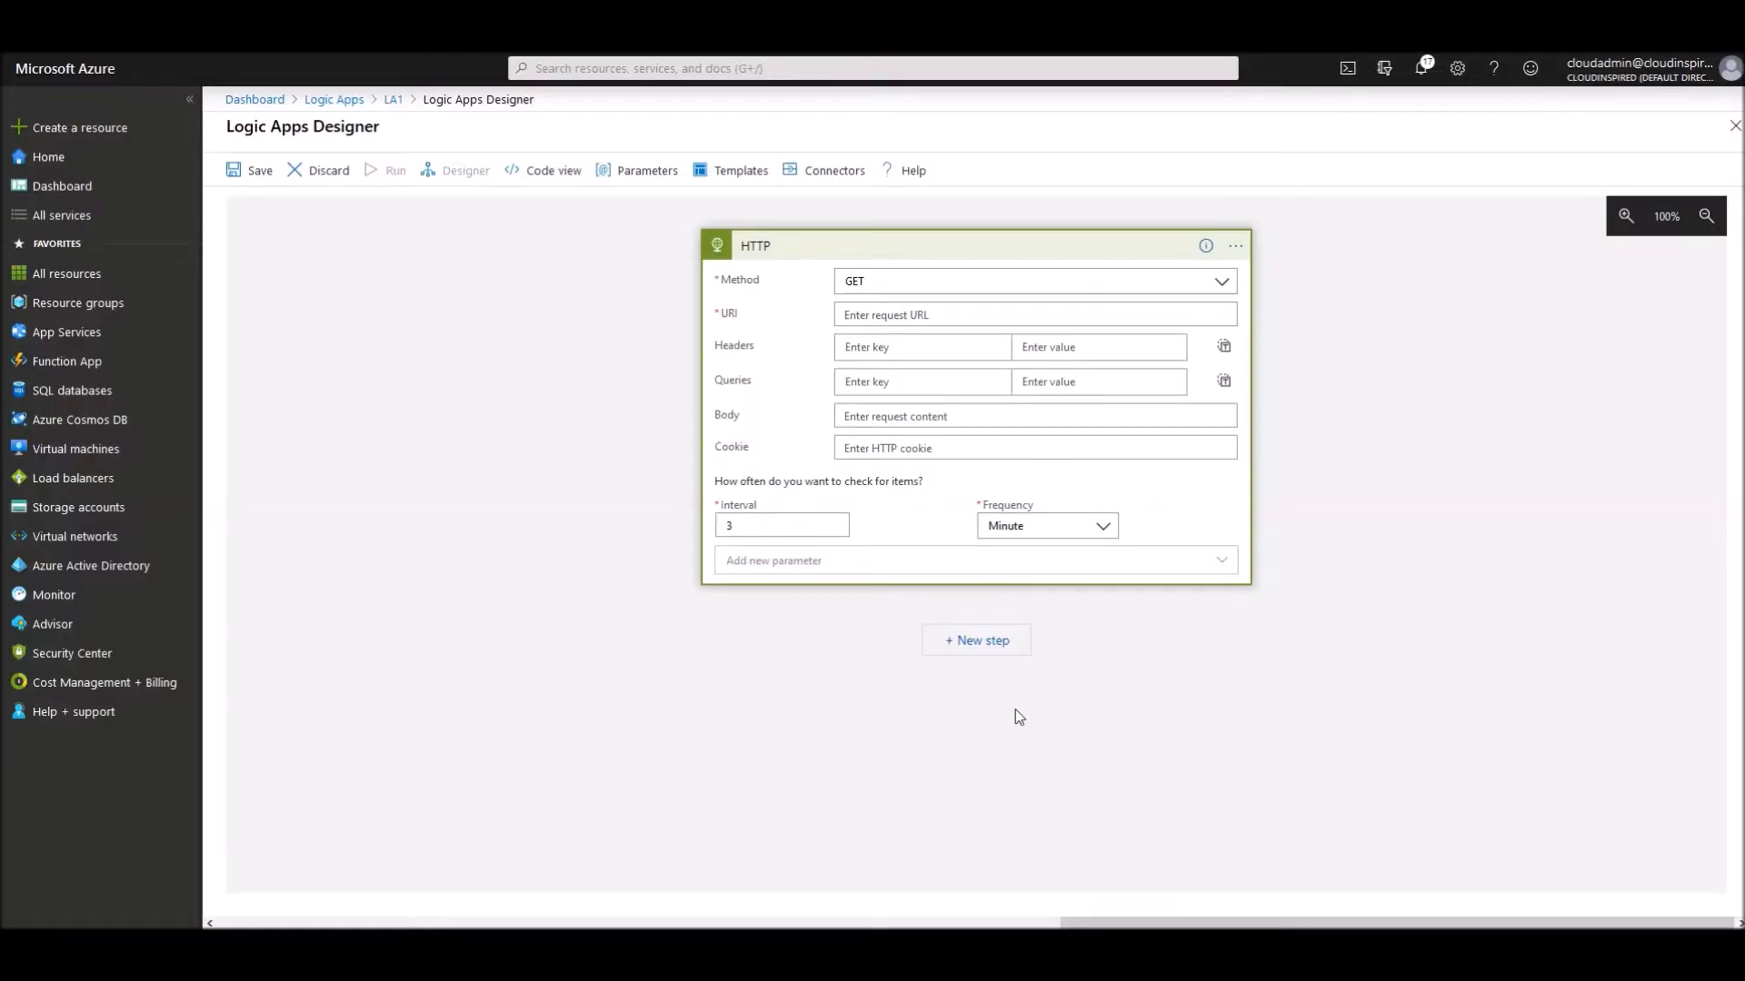
click(887, 315)
text(http://www.cloudinspired.com/)
click(1315, 443)
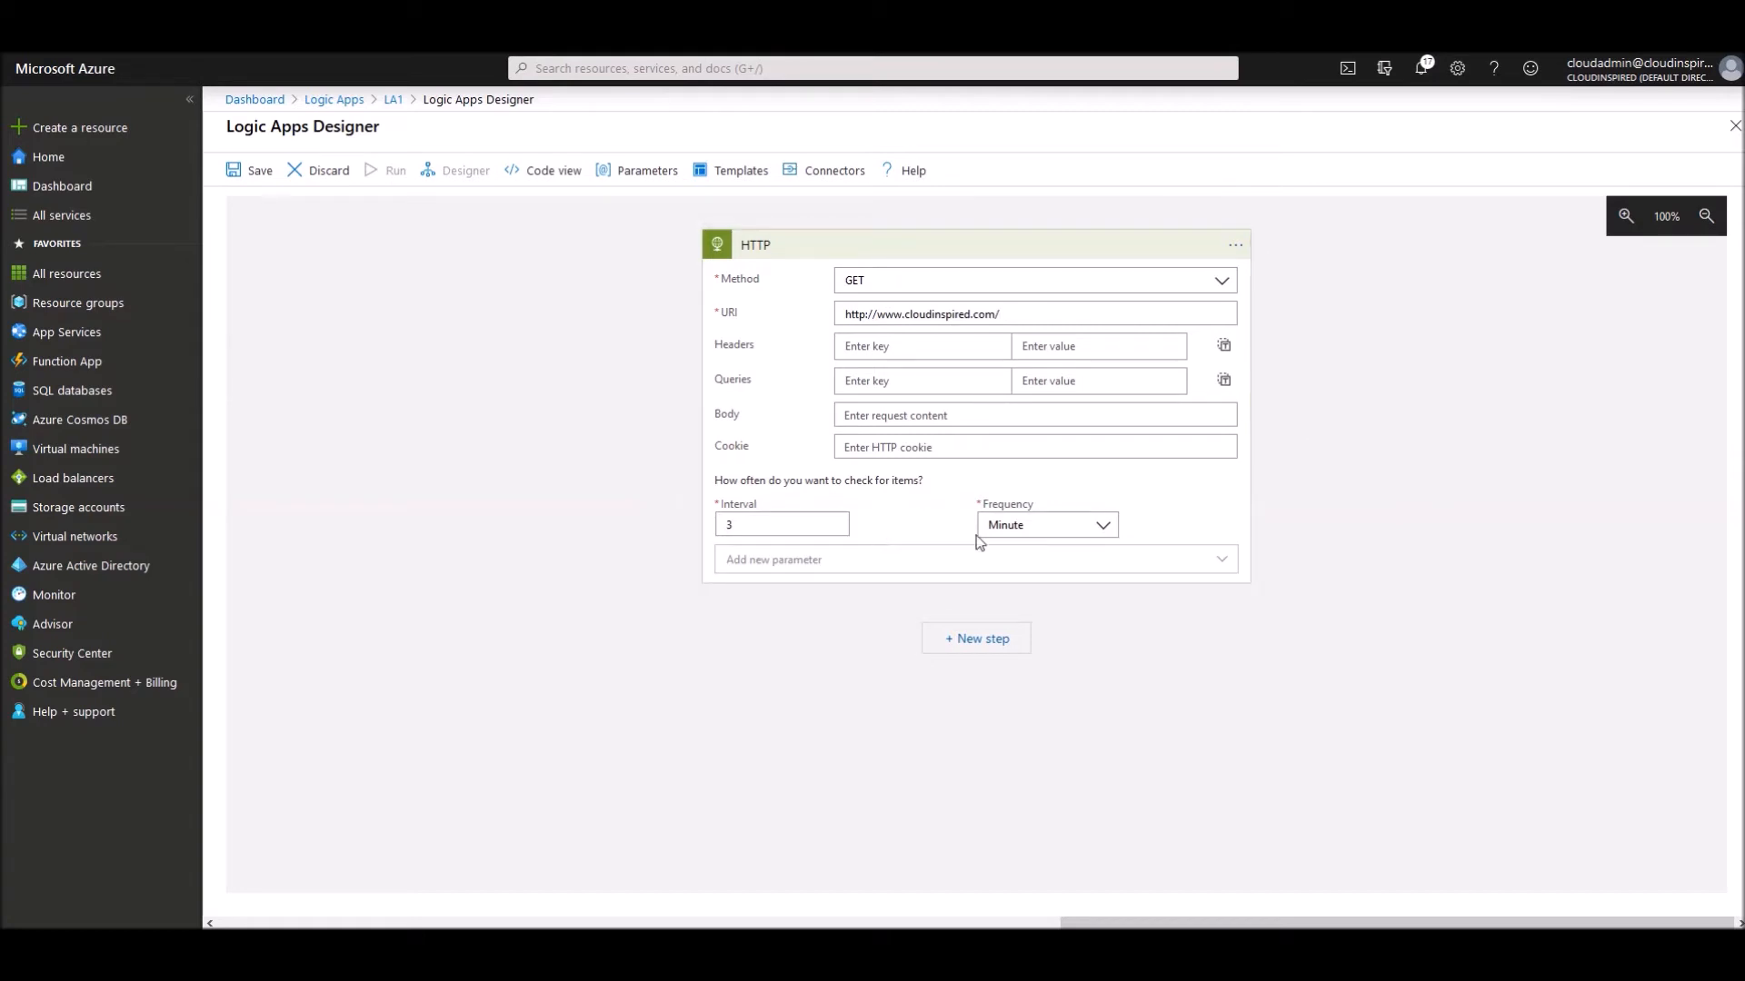
double_click(729, 525)
text(5)
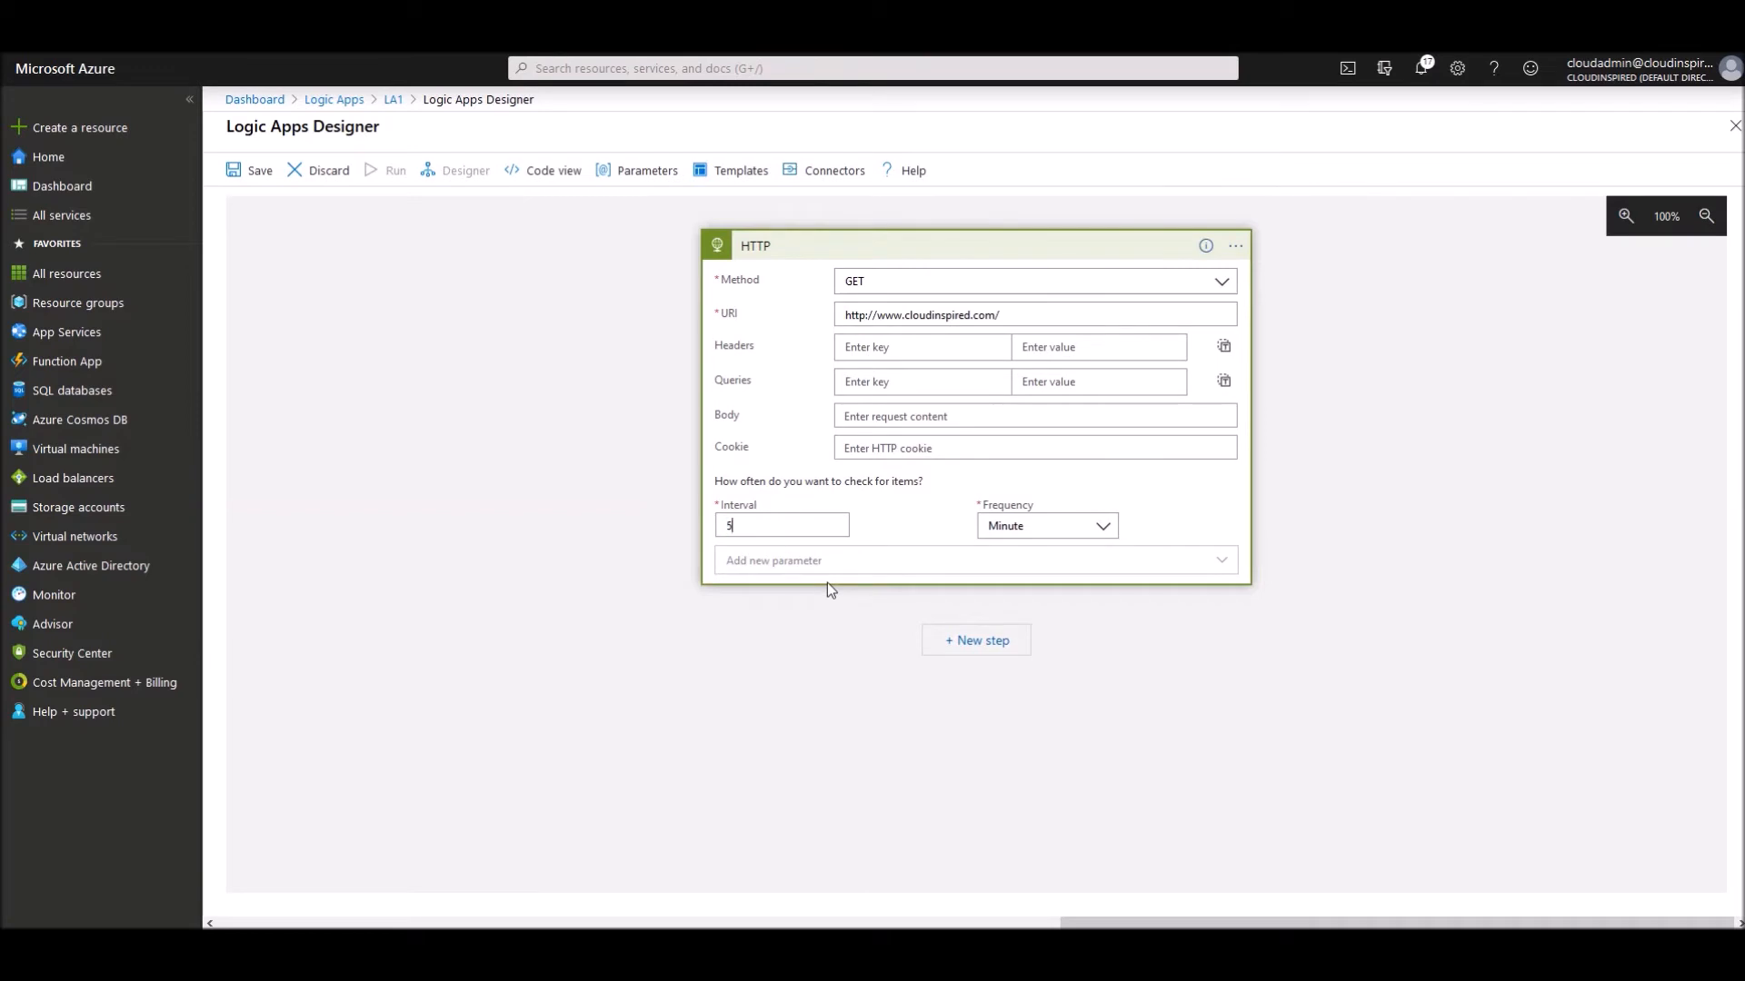
click(1259, 750)
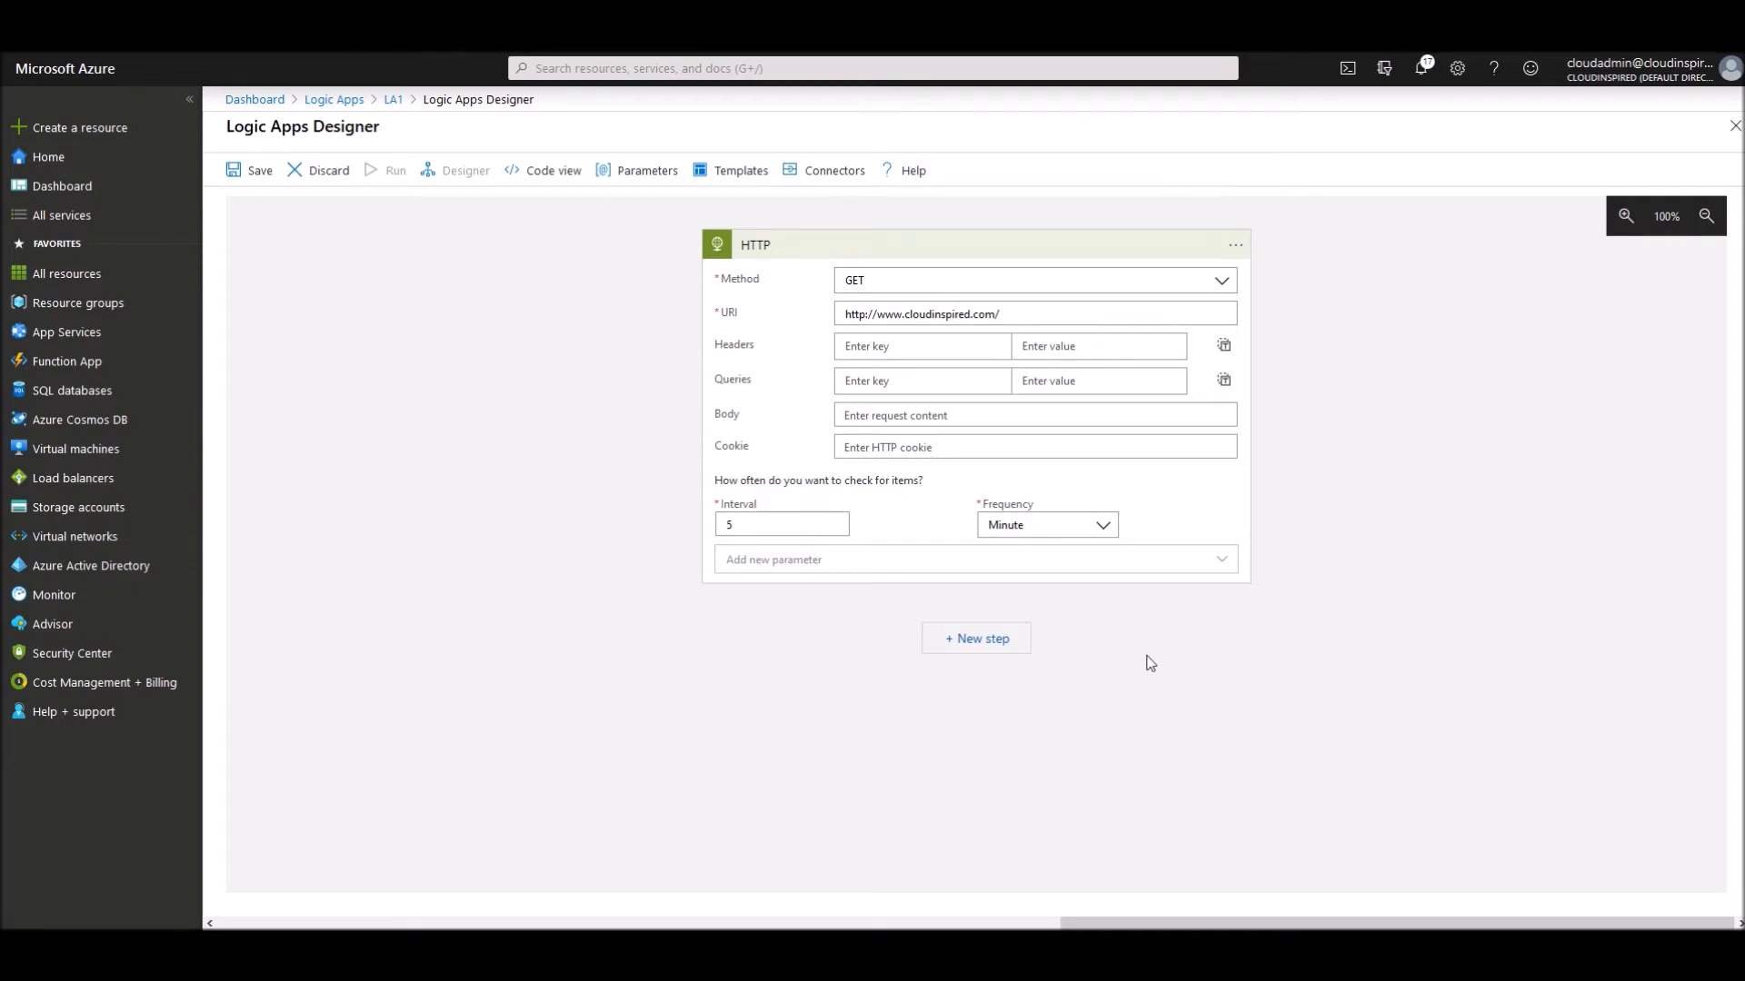
click(981, 638)
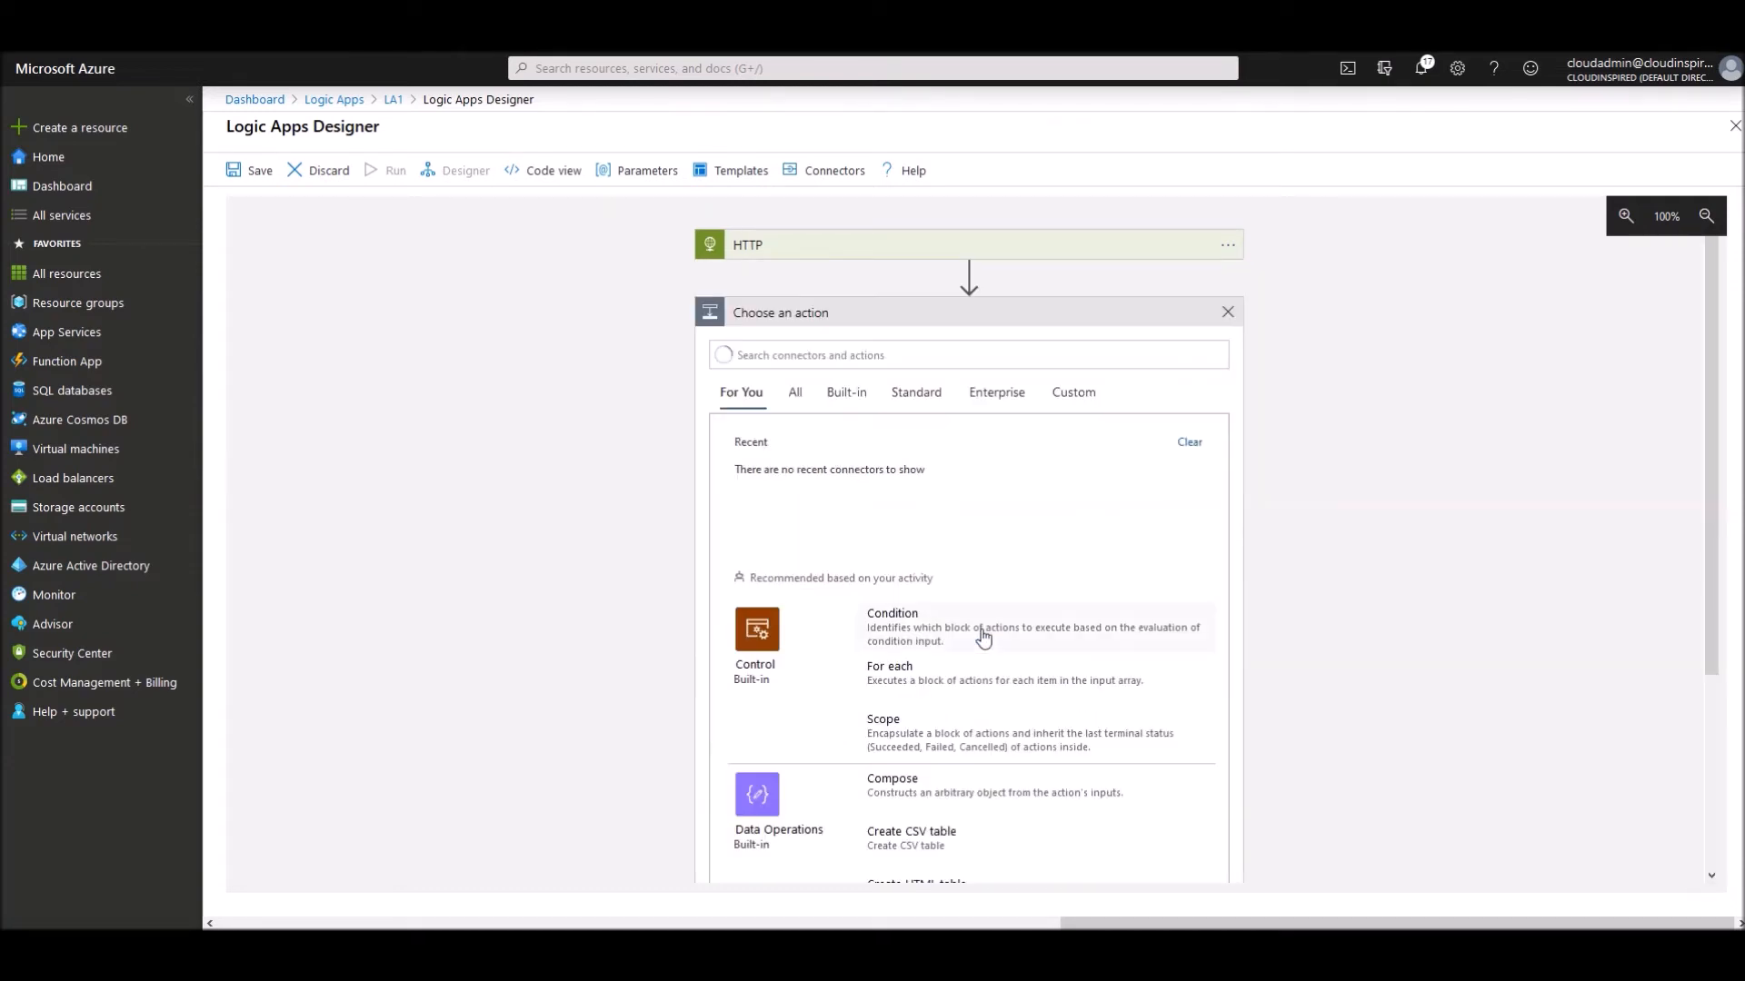
- Add a Condition testing whether the HTTP Status code is greater than or equal to 400
click(895, 627)
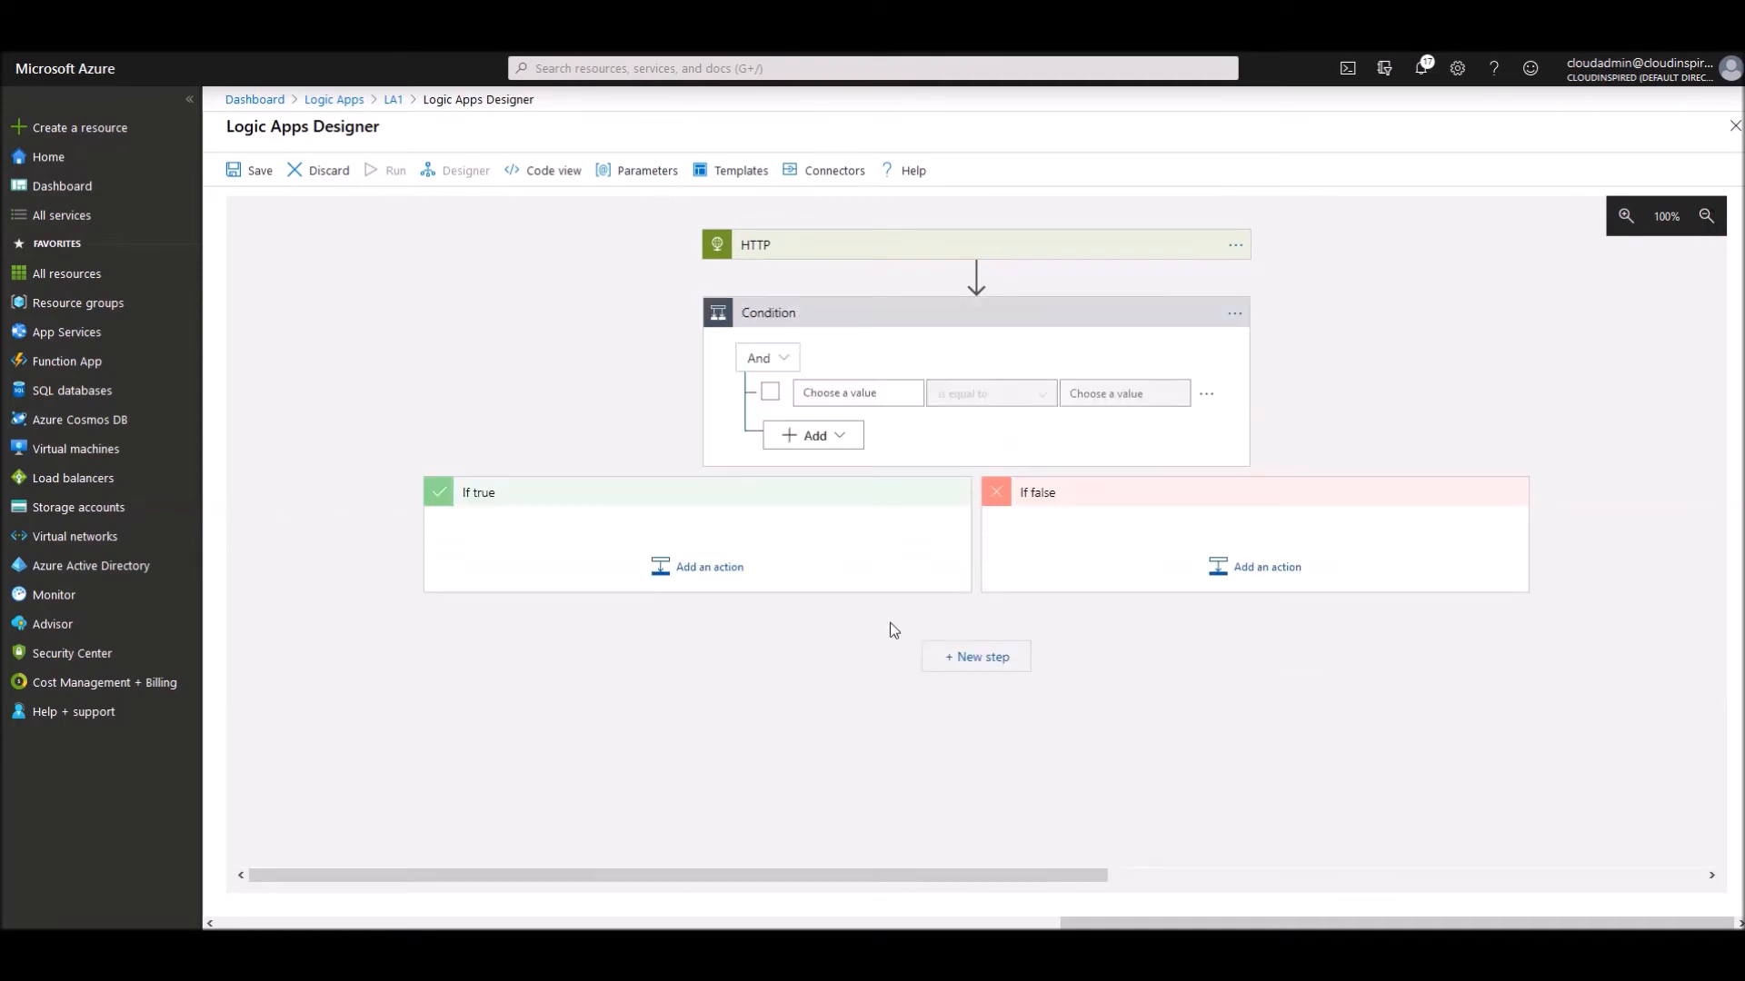
click(835, 393)
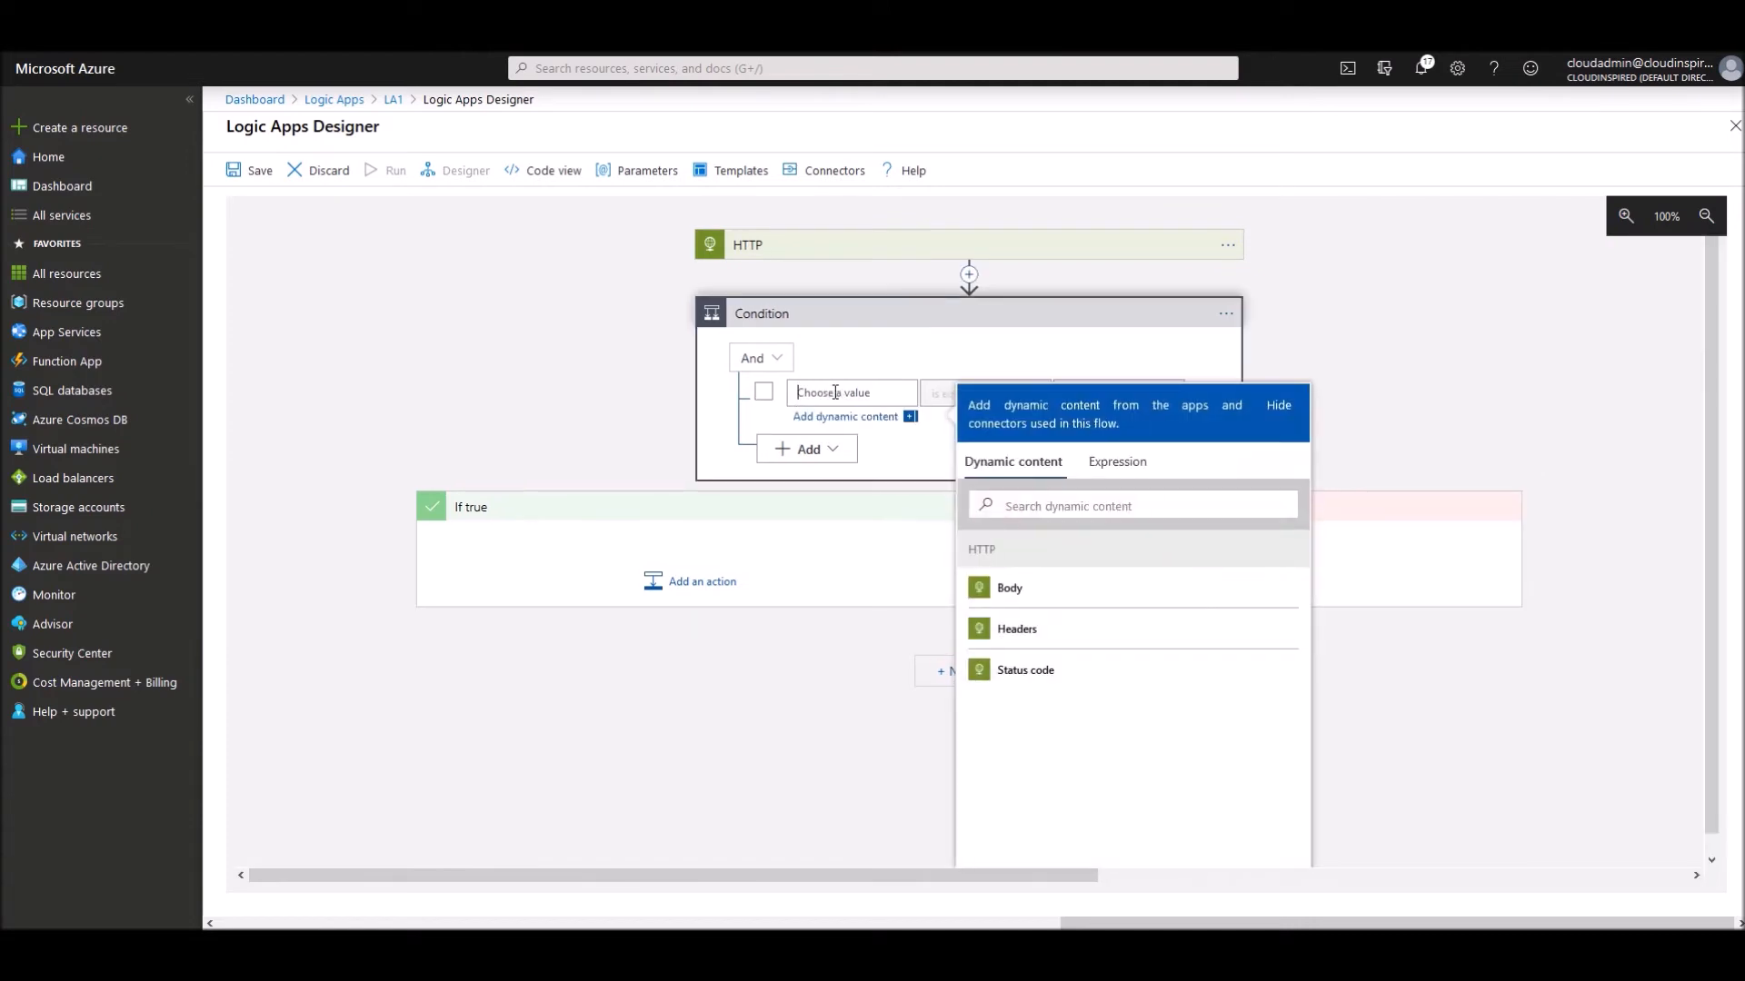
click(1020, 673)
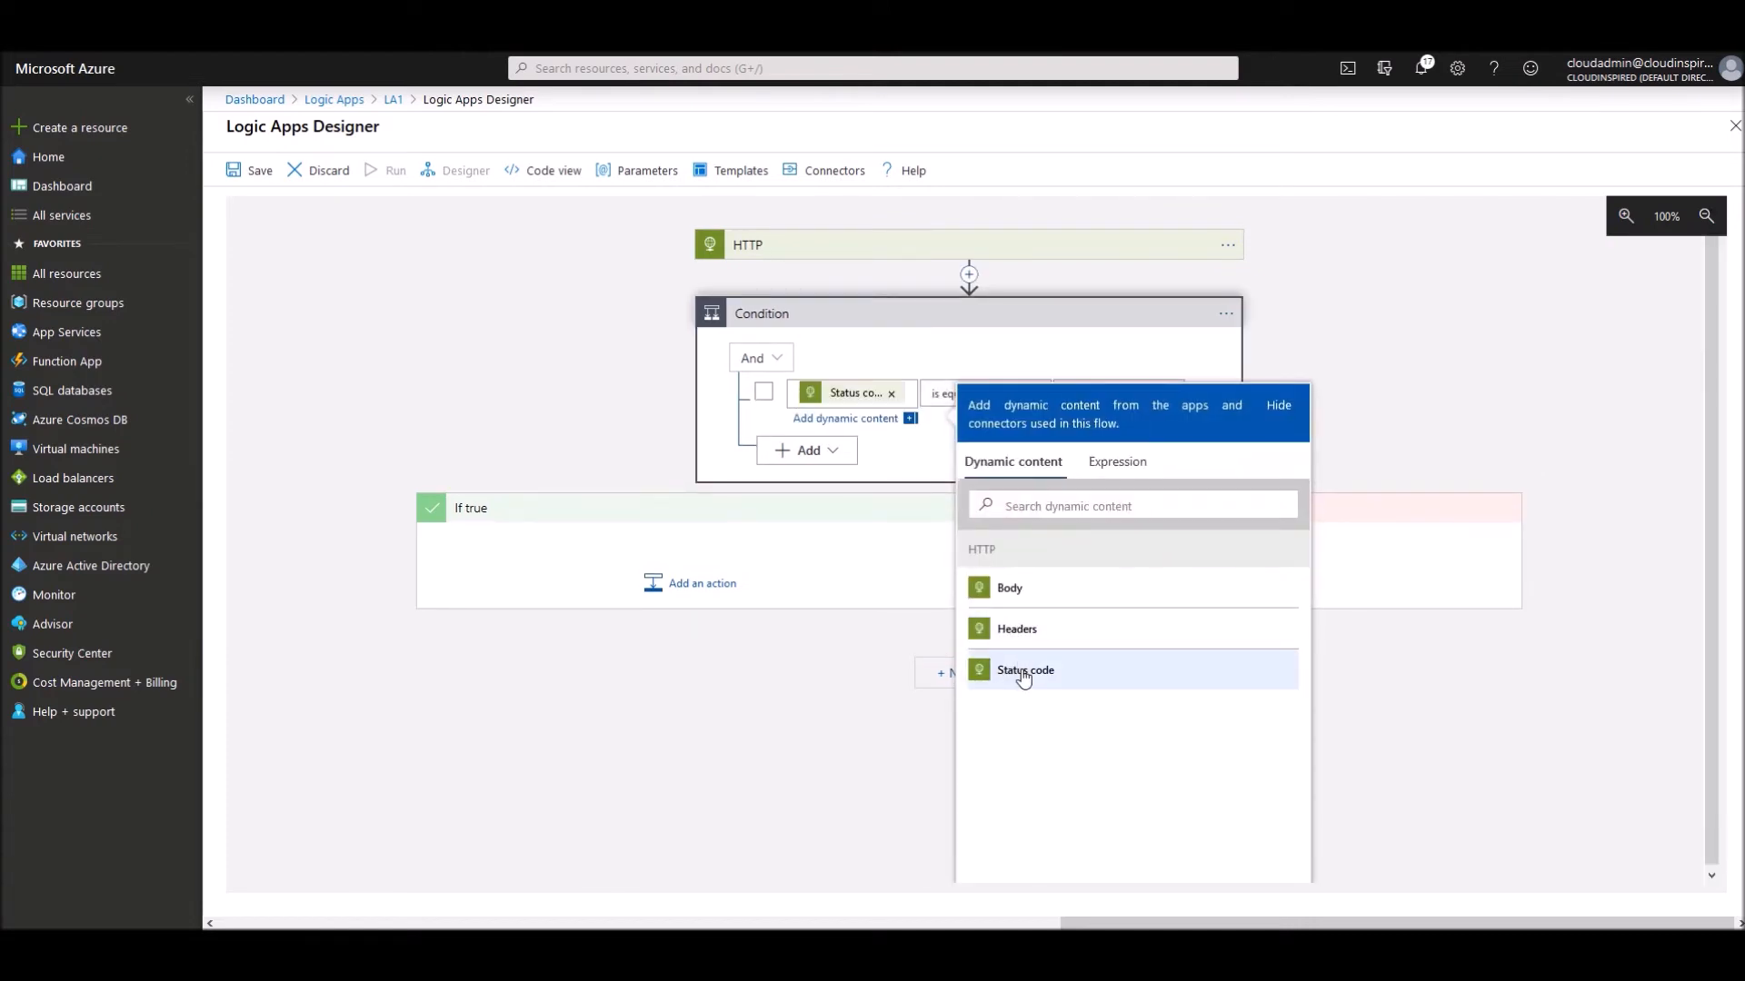
click(1368, 314)
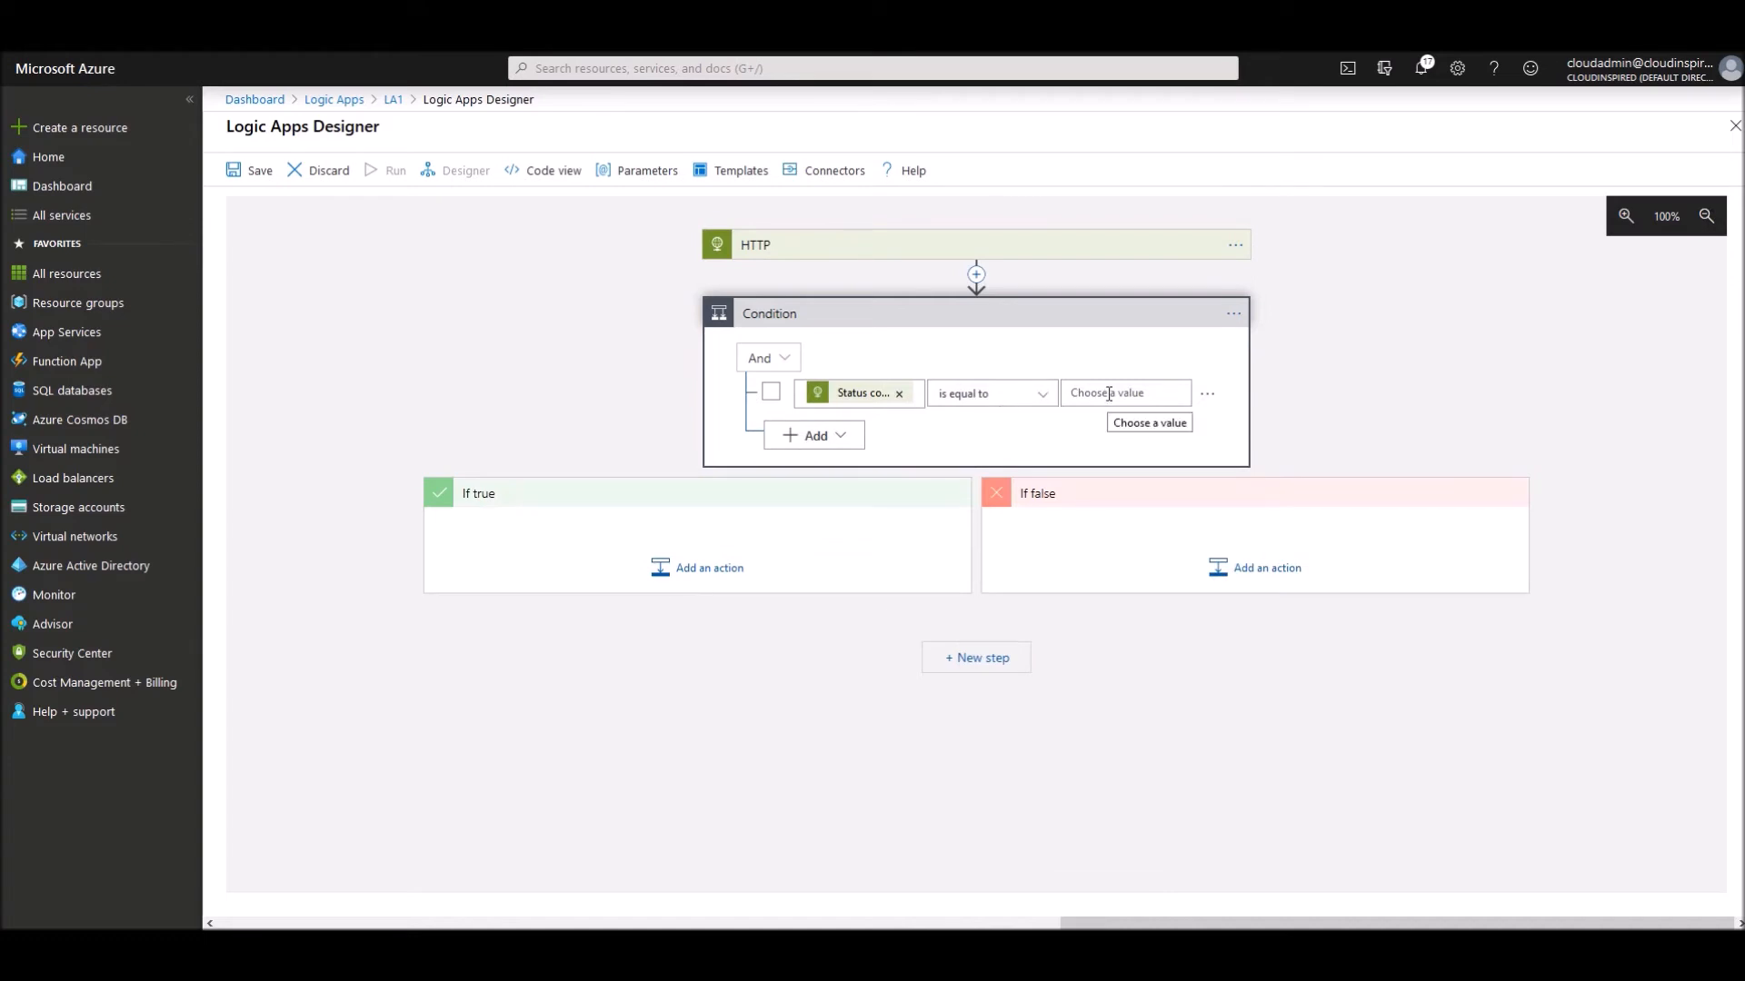
click(1051, 394)
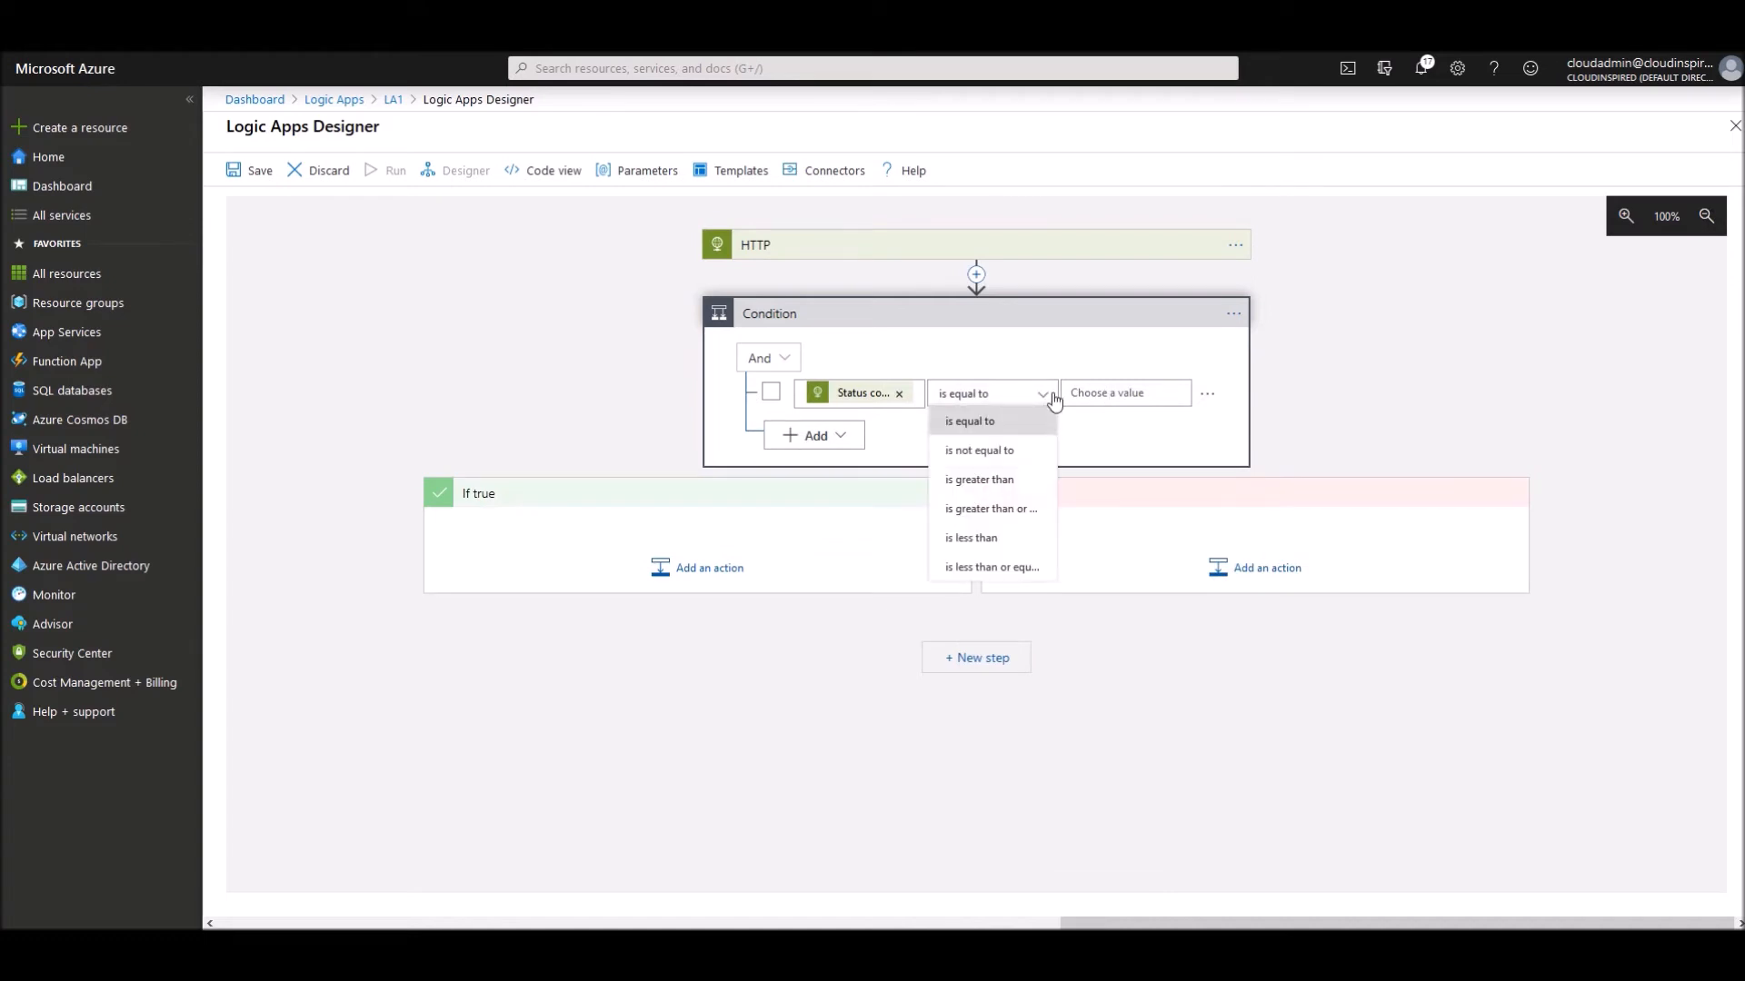
click(1021, 509)
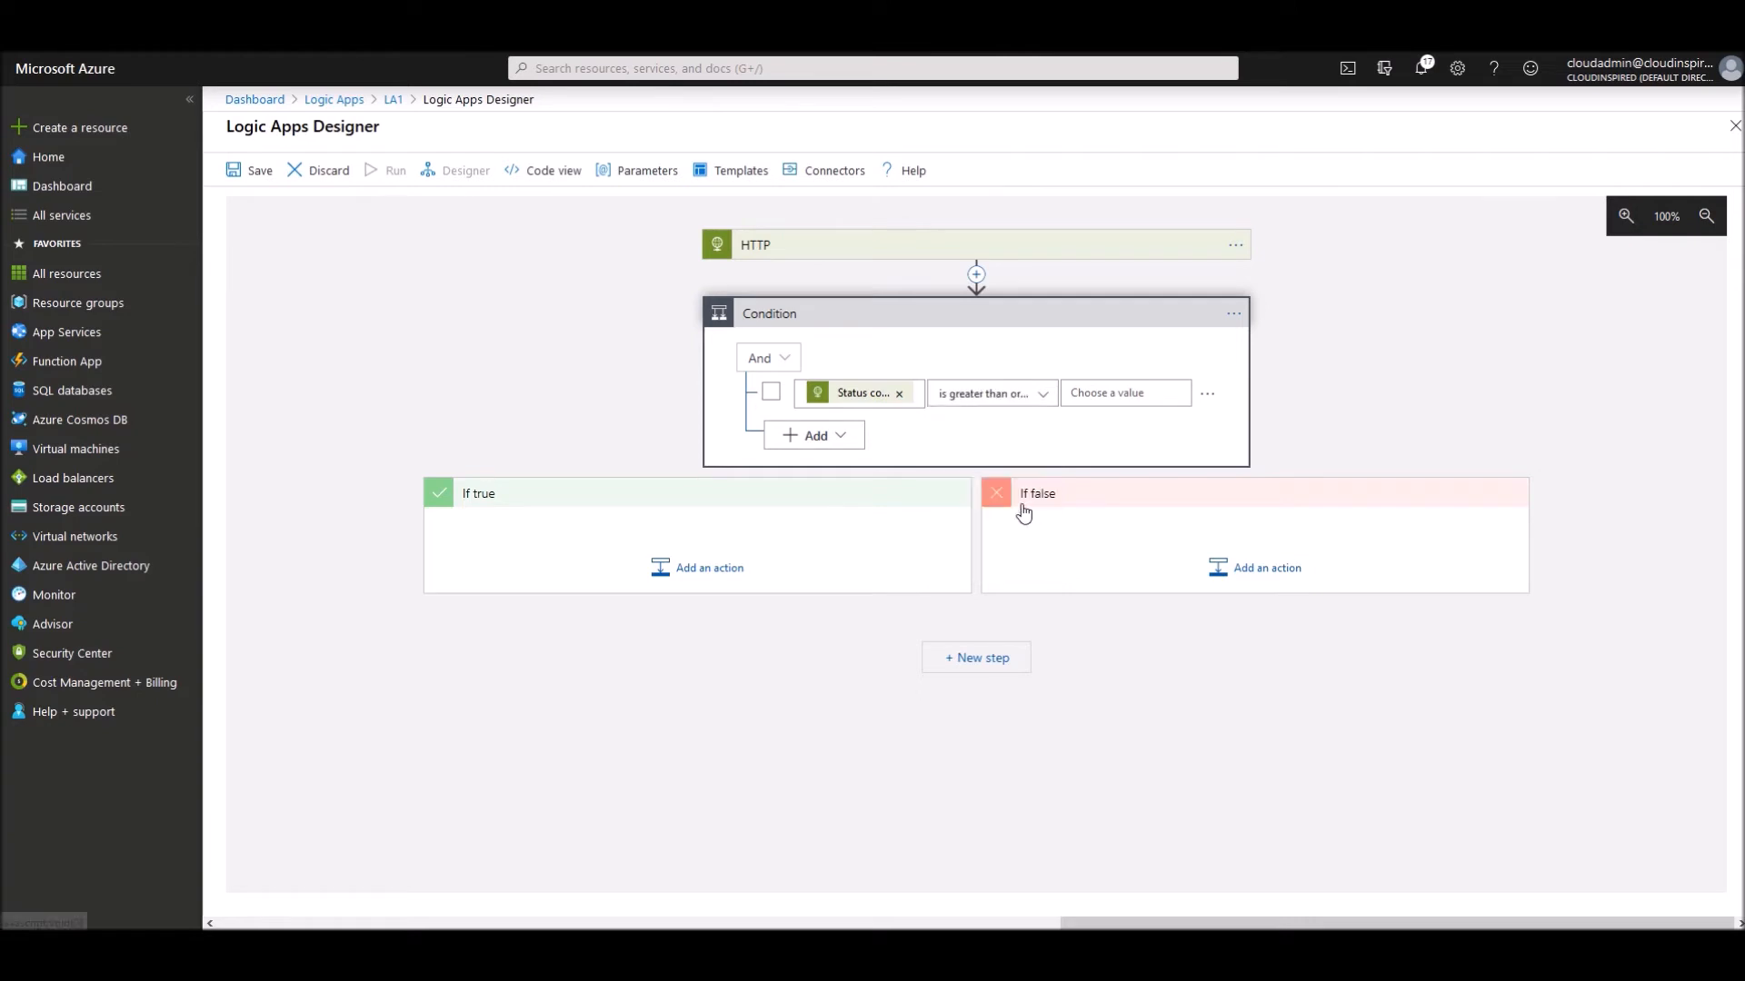
click(1081, 395)
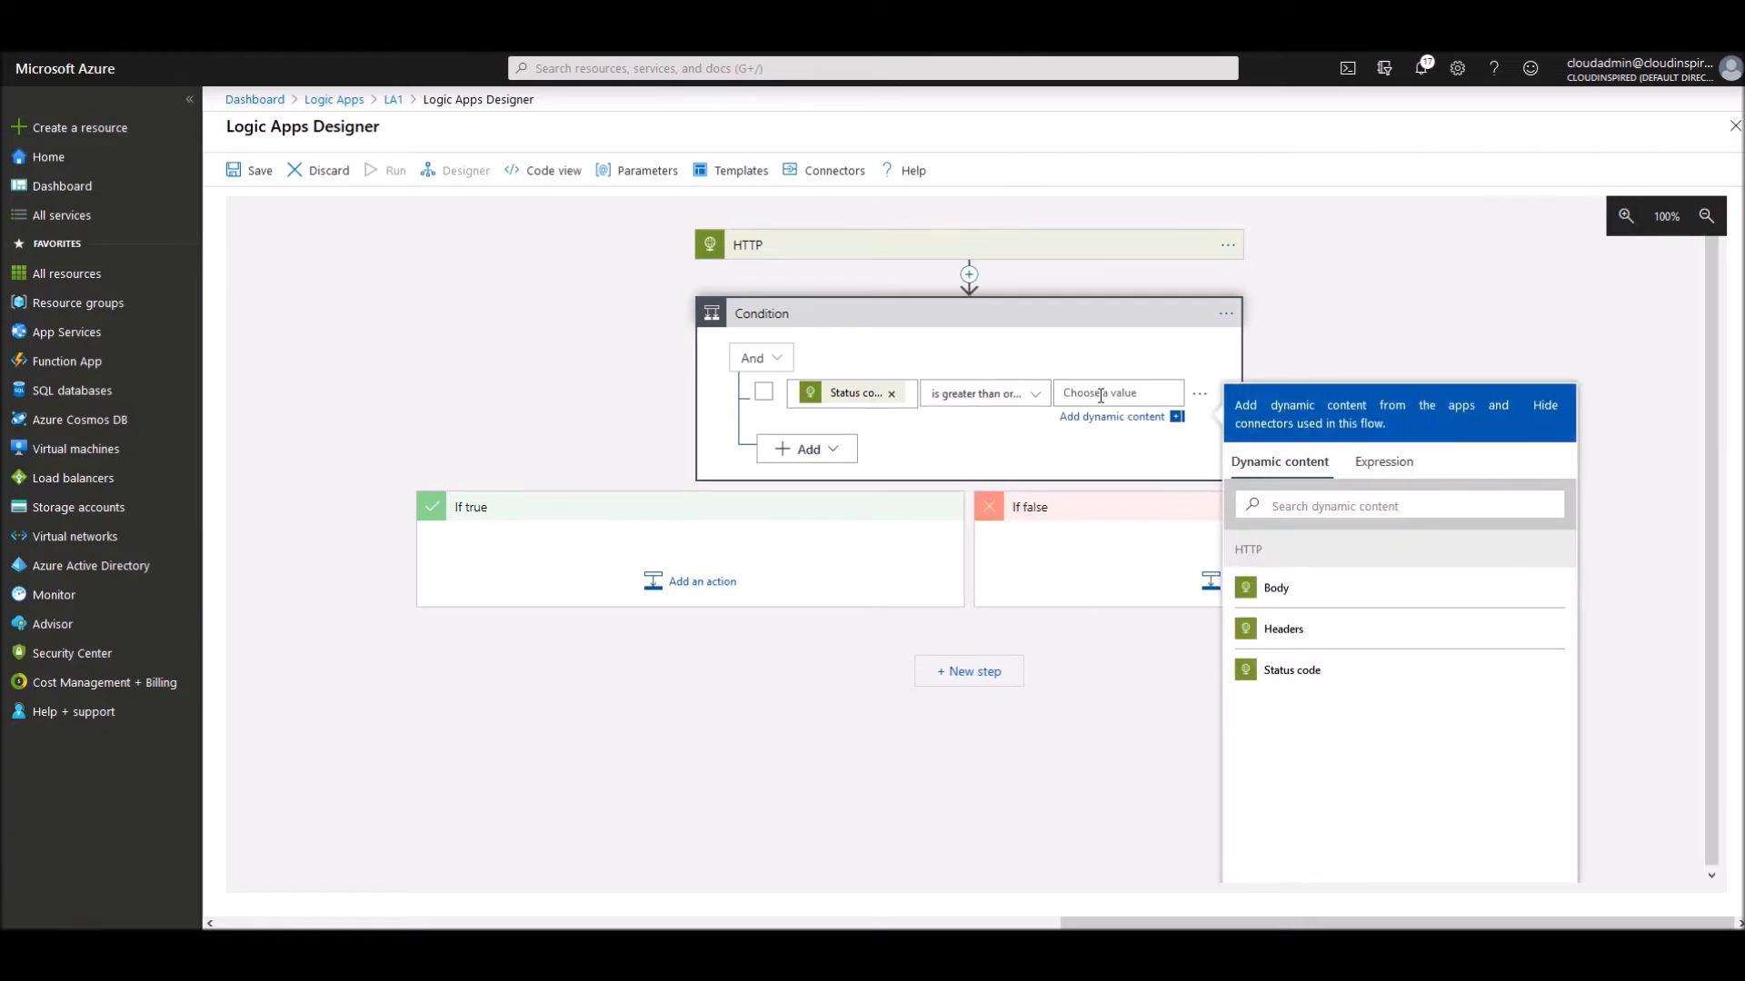
text(400)
click(1334, 319)
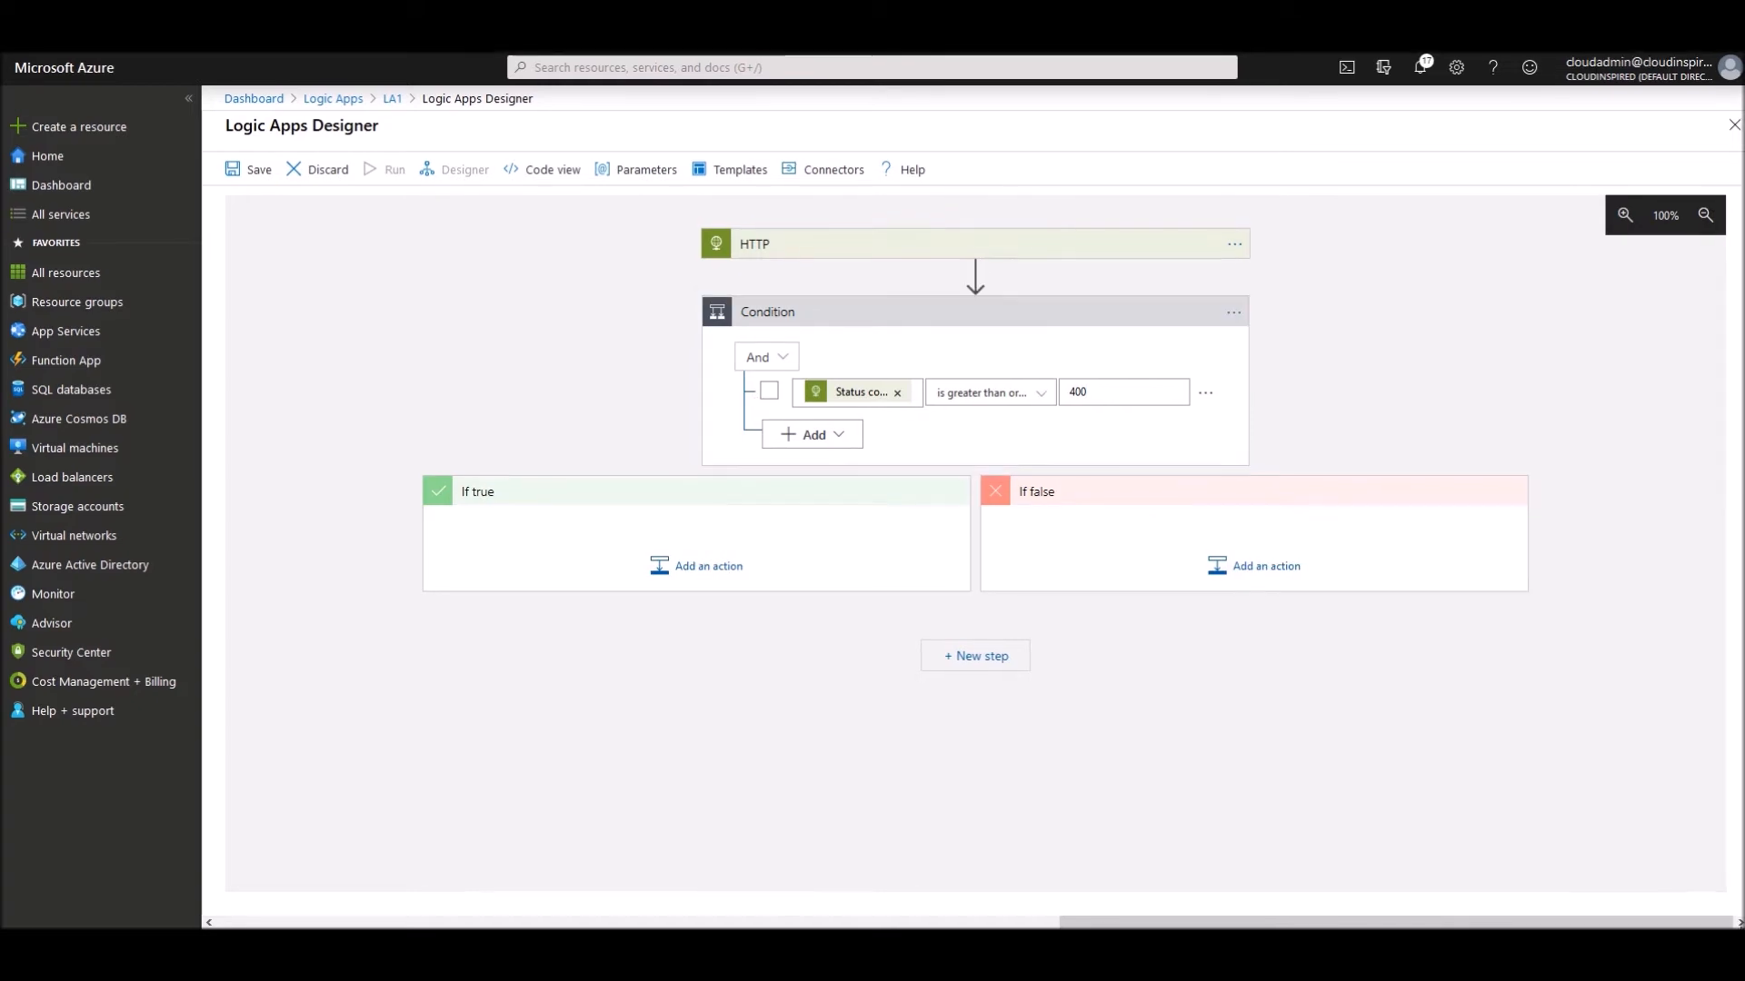
- Put a Gmail Send email (V2) action in the If true branch
click(684, 568)
scroll(1172, 718, down, 3)
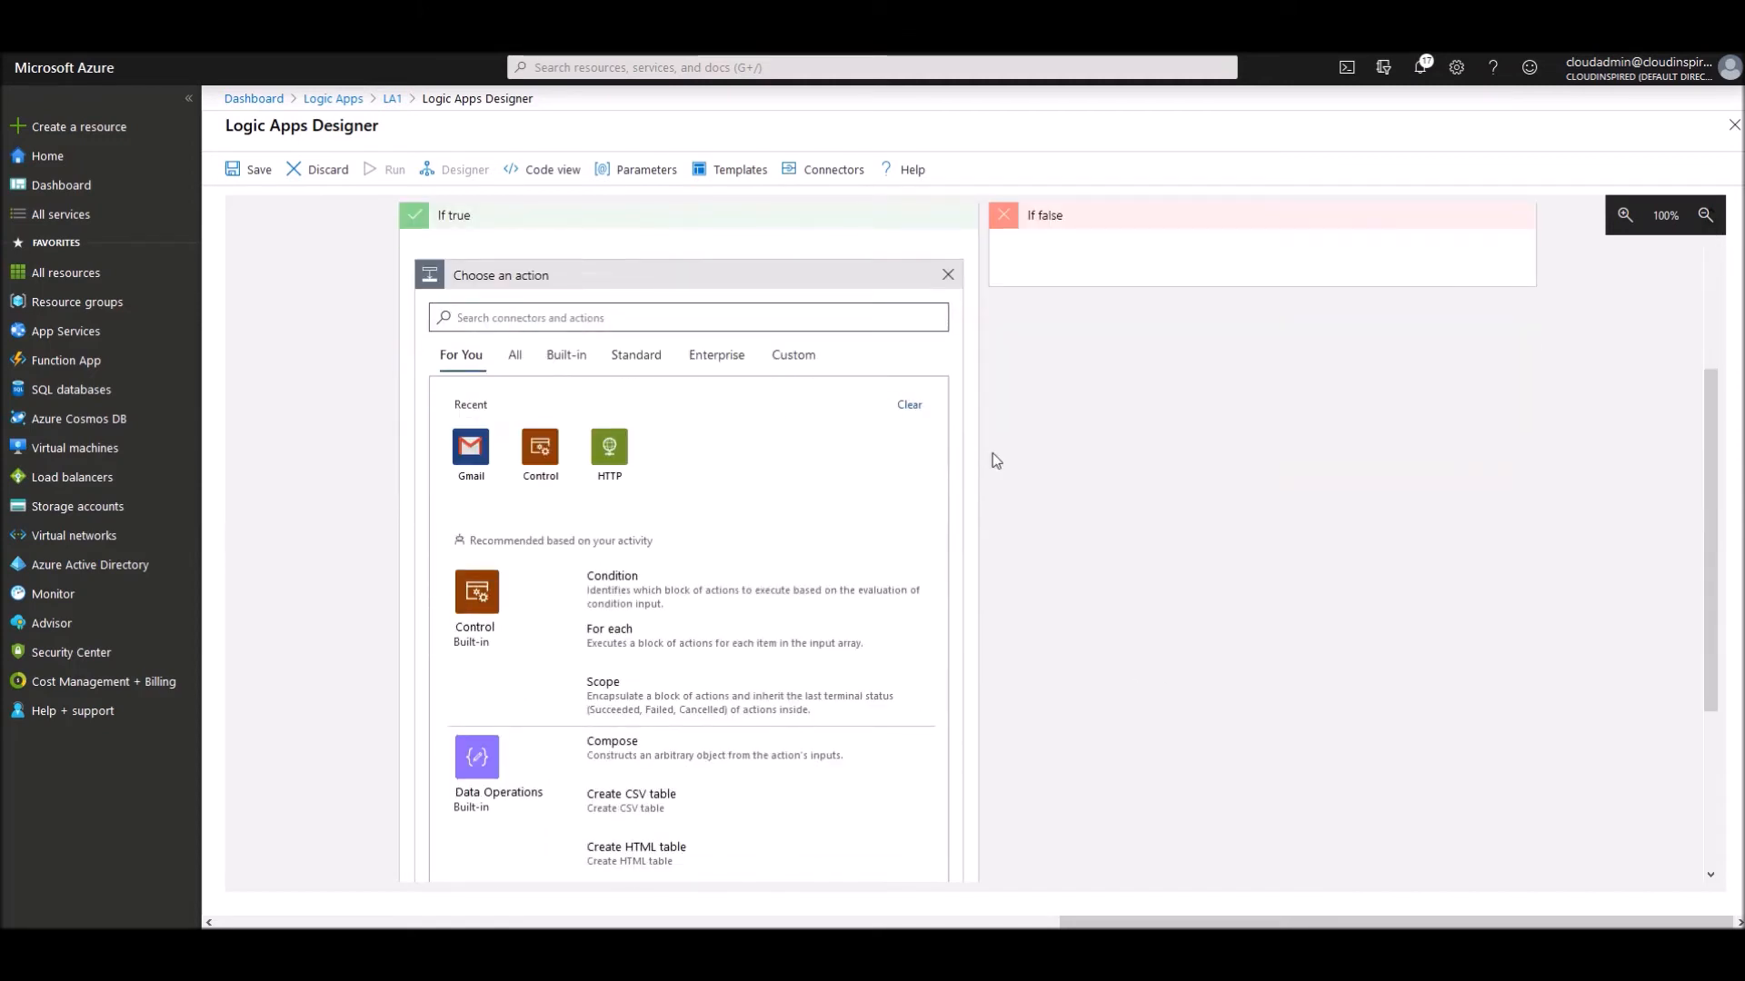
text(gmail)
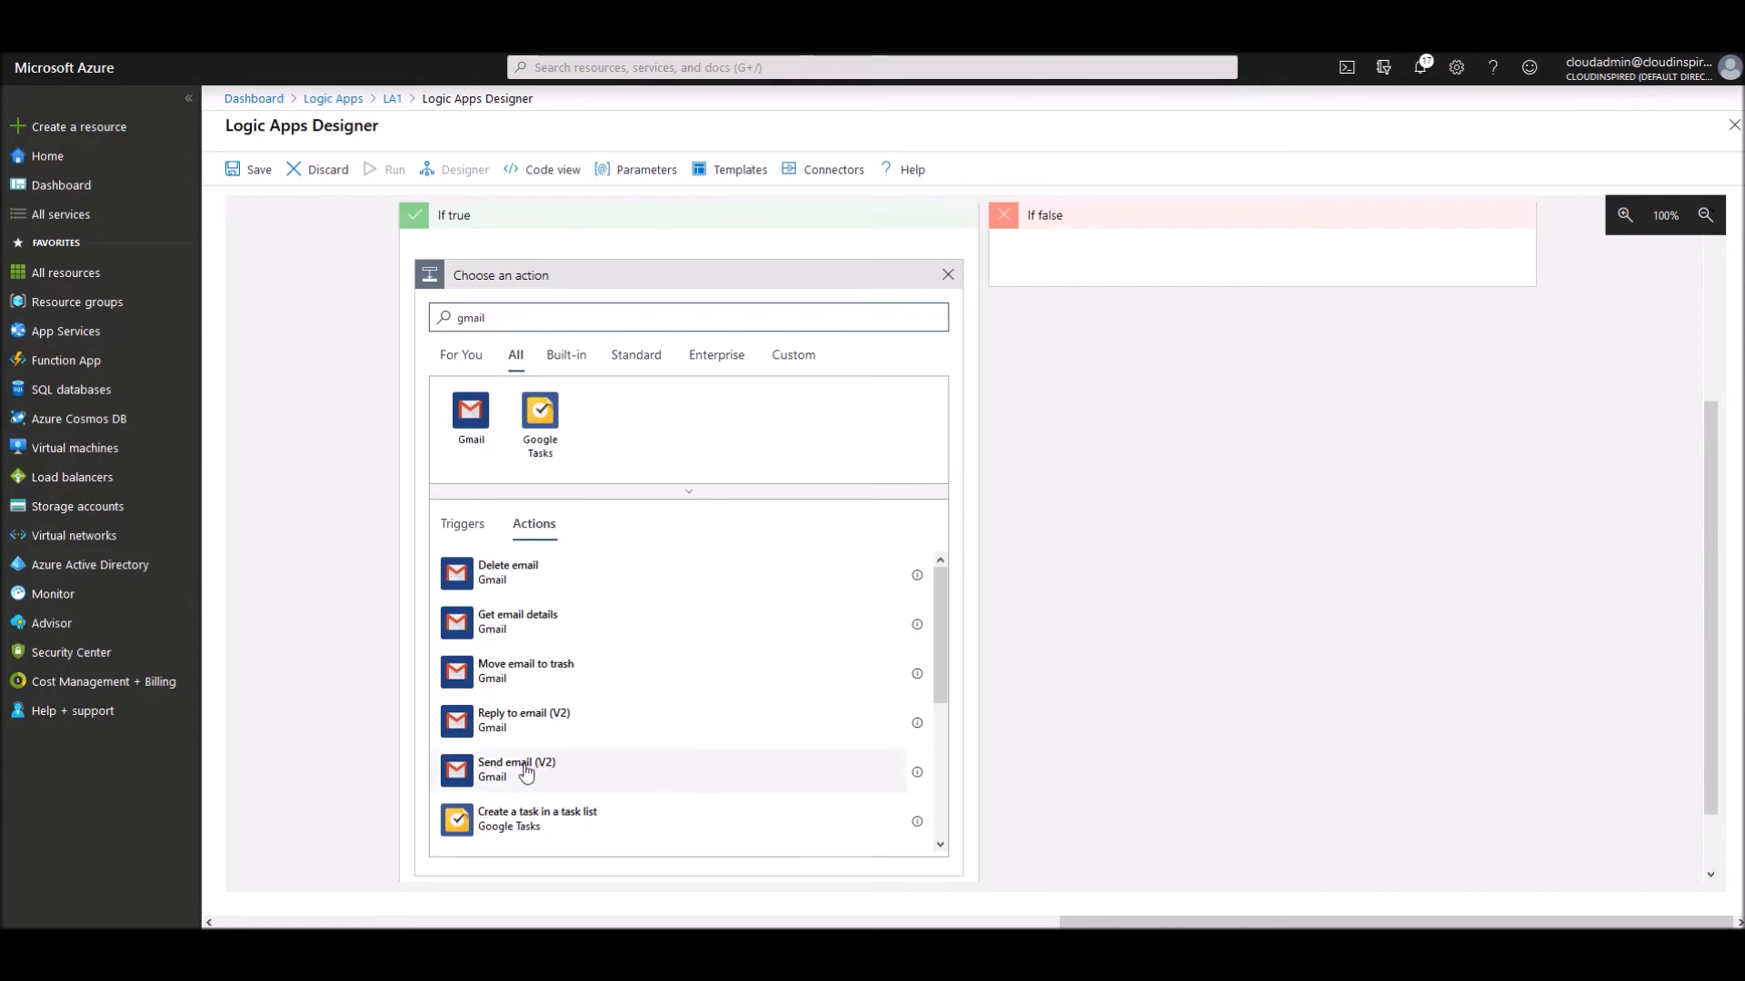
click(569, 768)
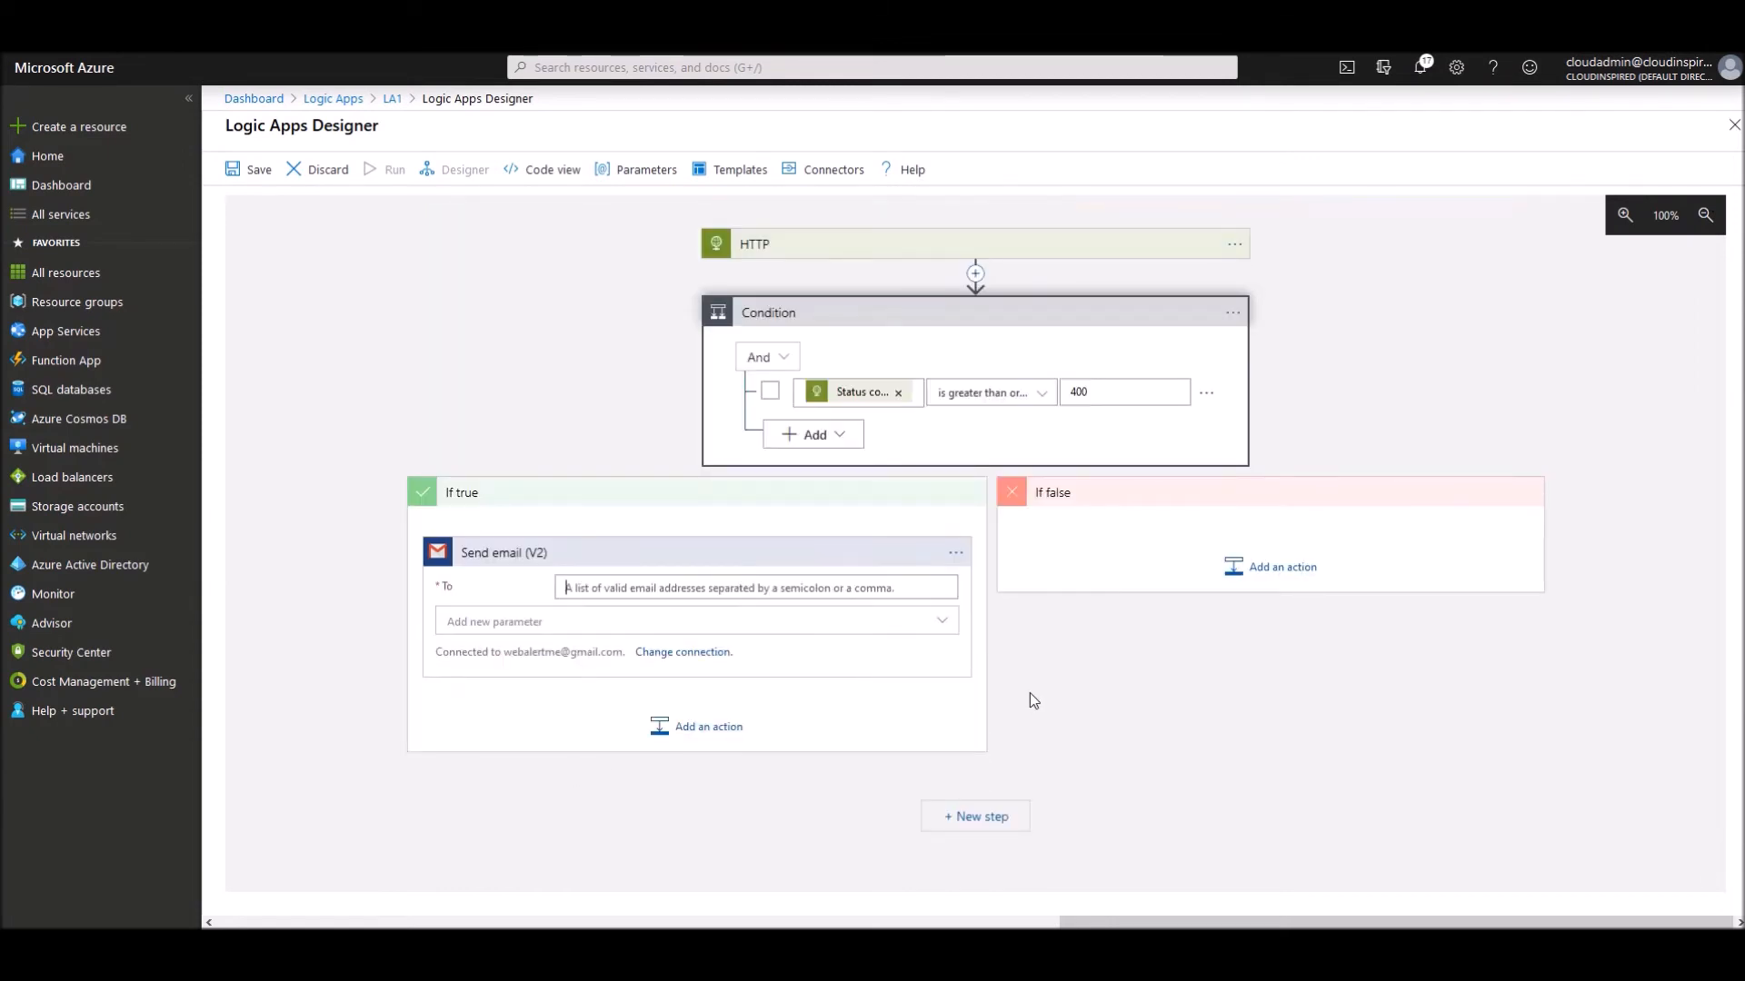
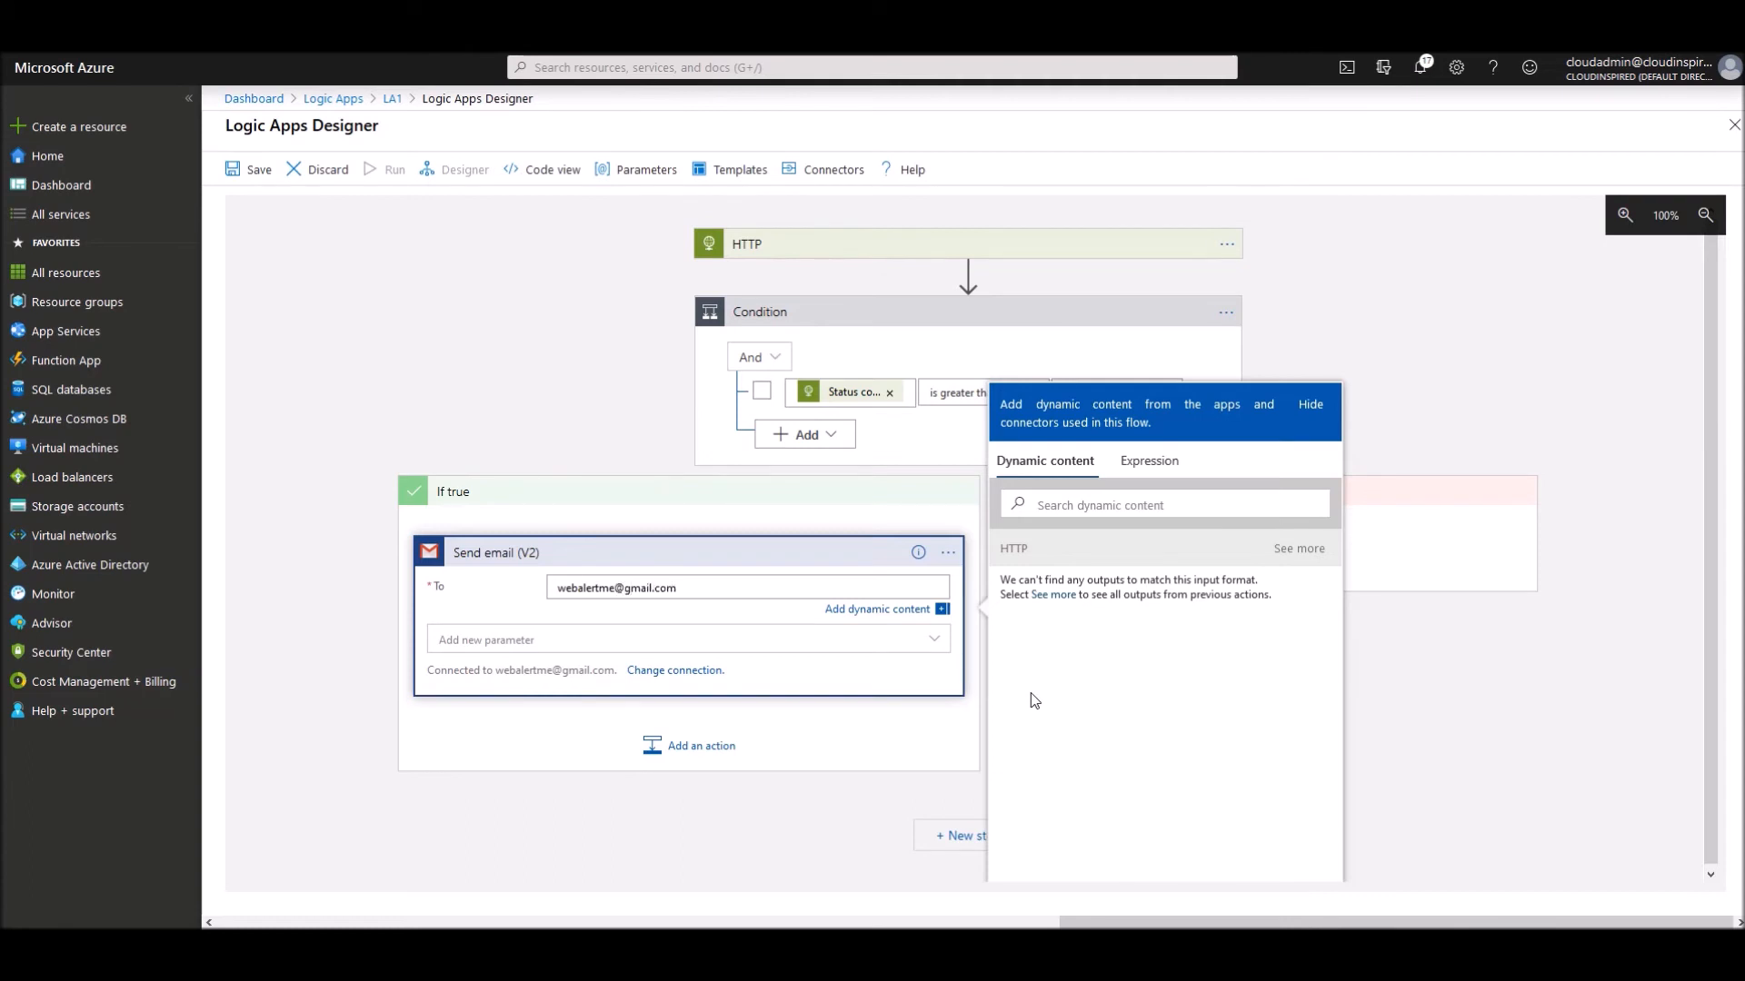
- Enter the monitoring Gmail account's address as the email recipient, fixing a typo
click(680, 643)
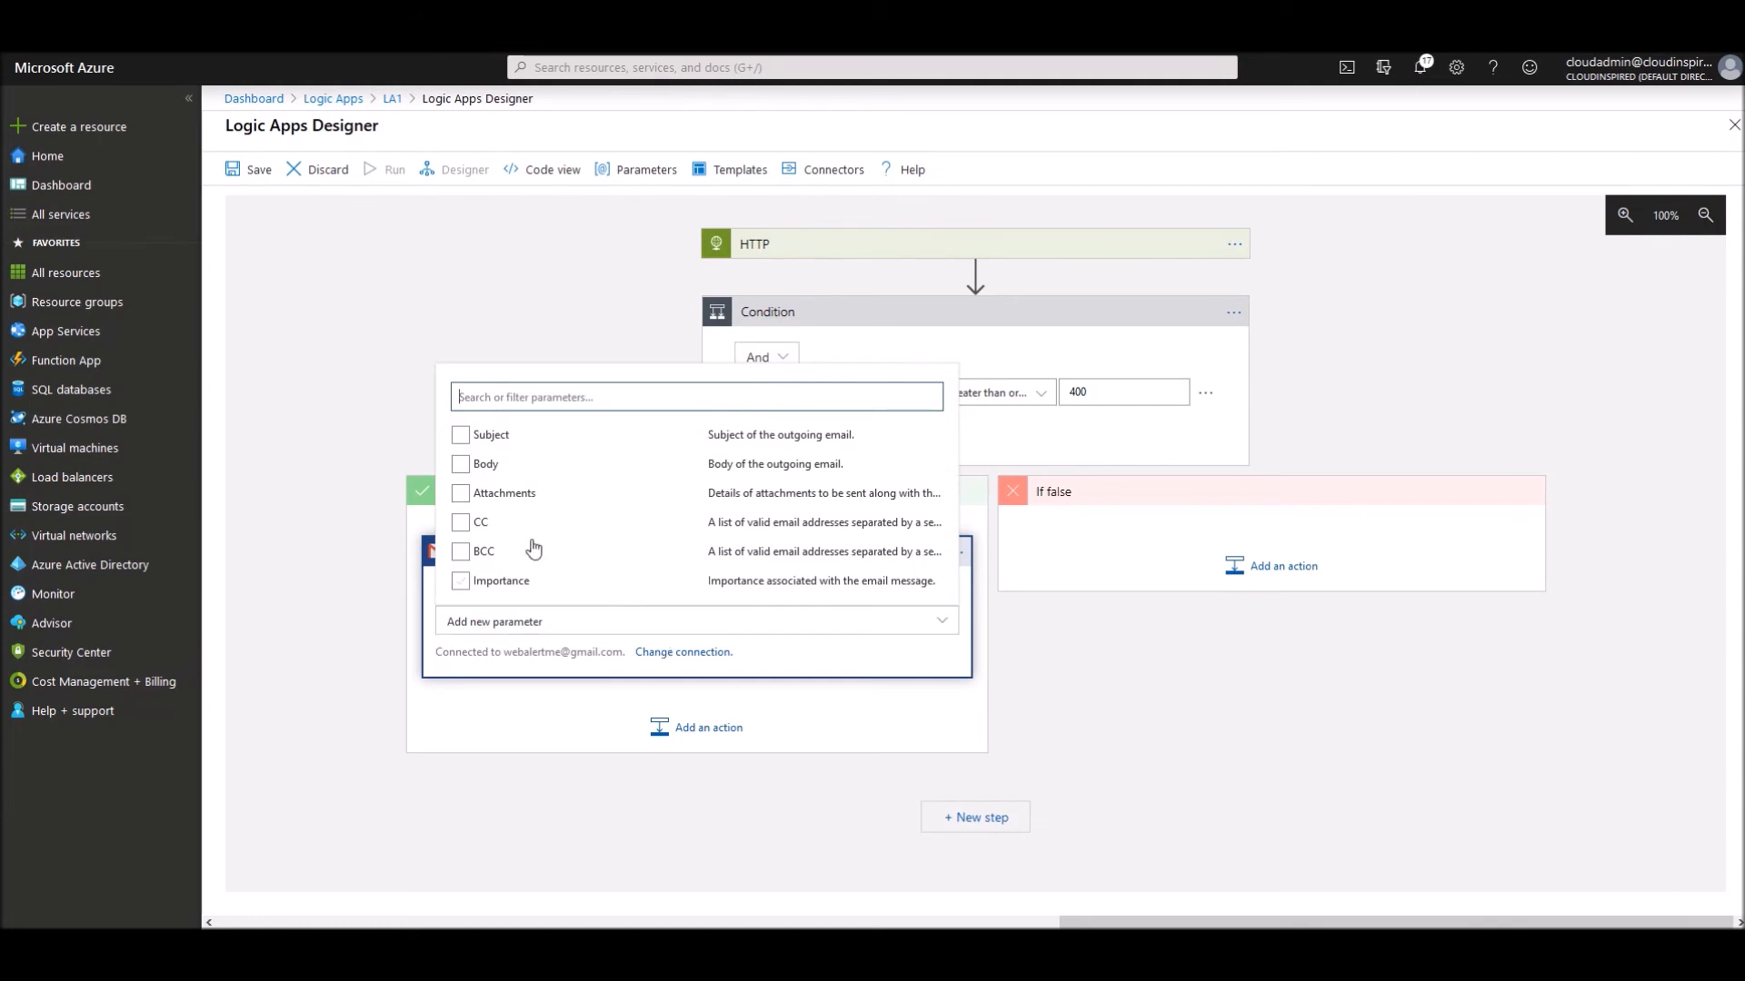
- Attach response.html with content text/html and the HTTP Body as its content type
click(460, 495)
click(1154, 682)
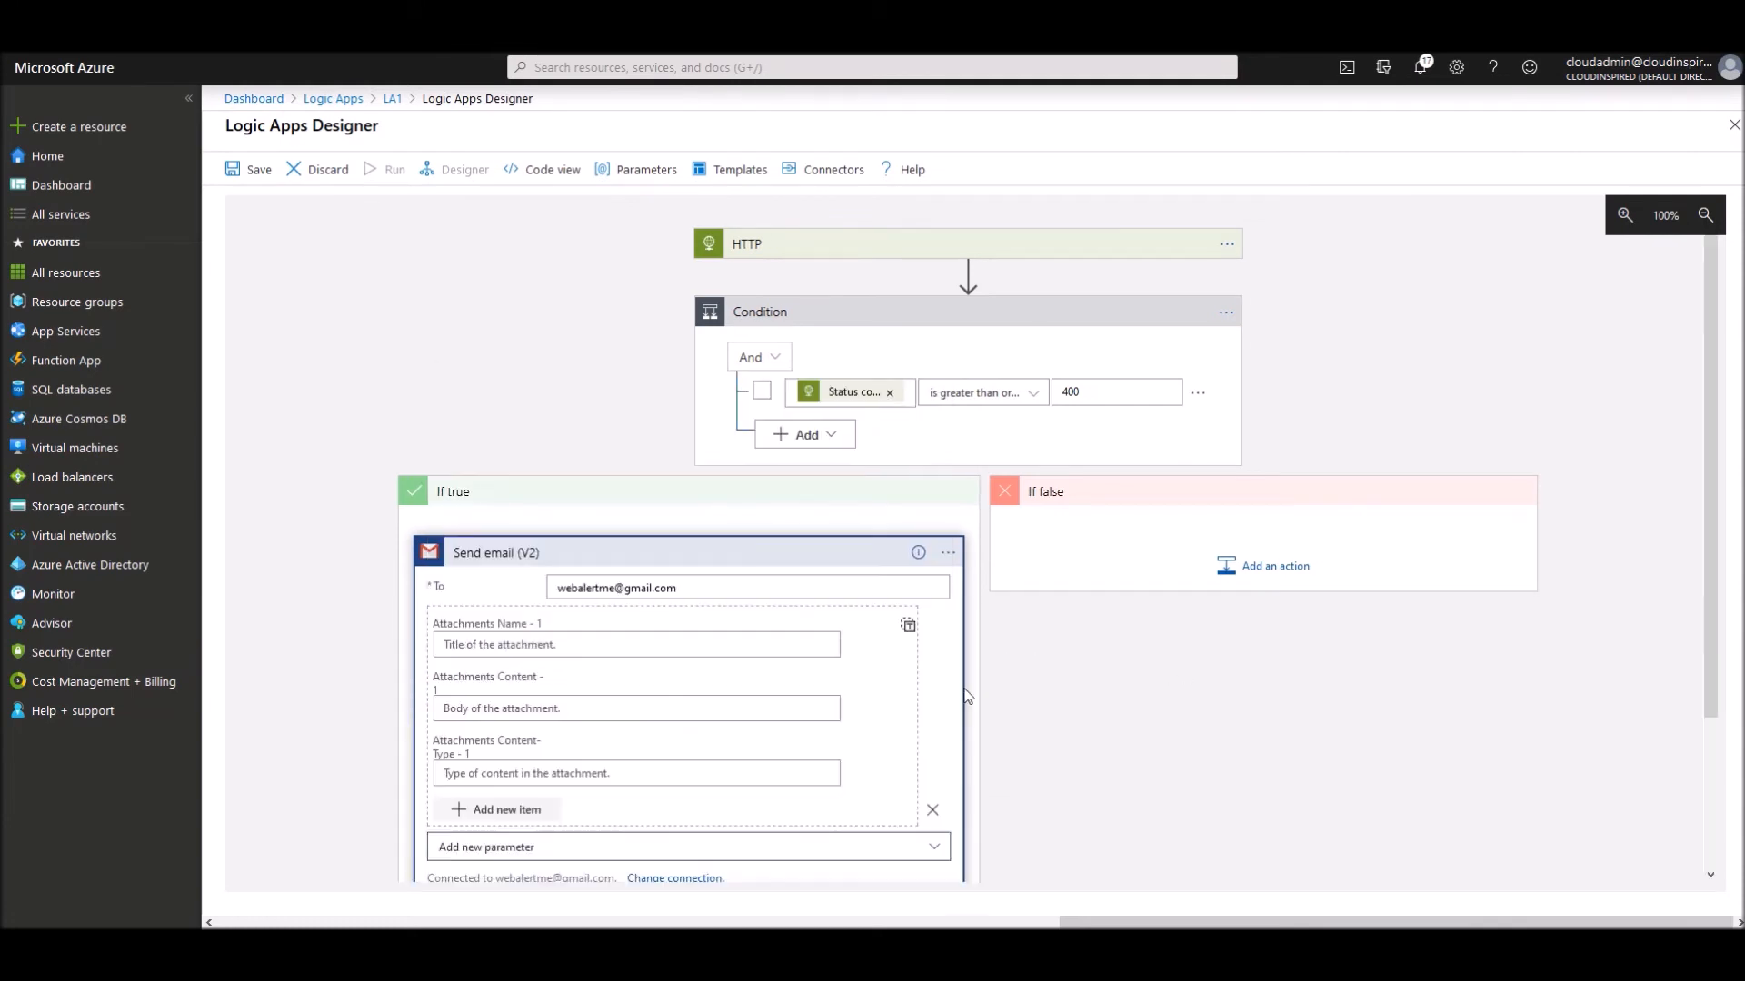
scroll(698, 640, down, 2)
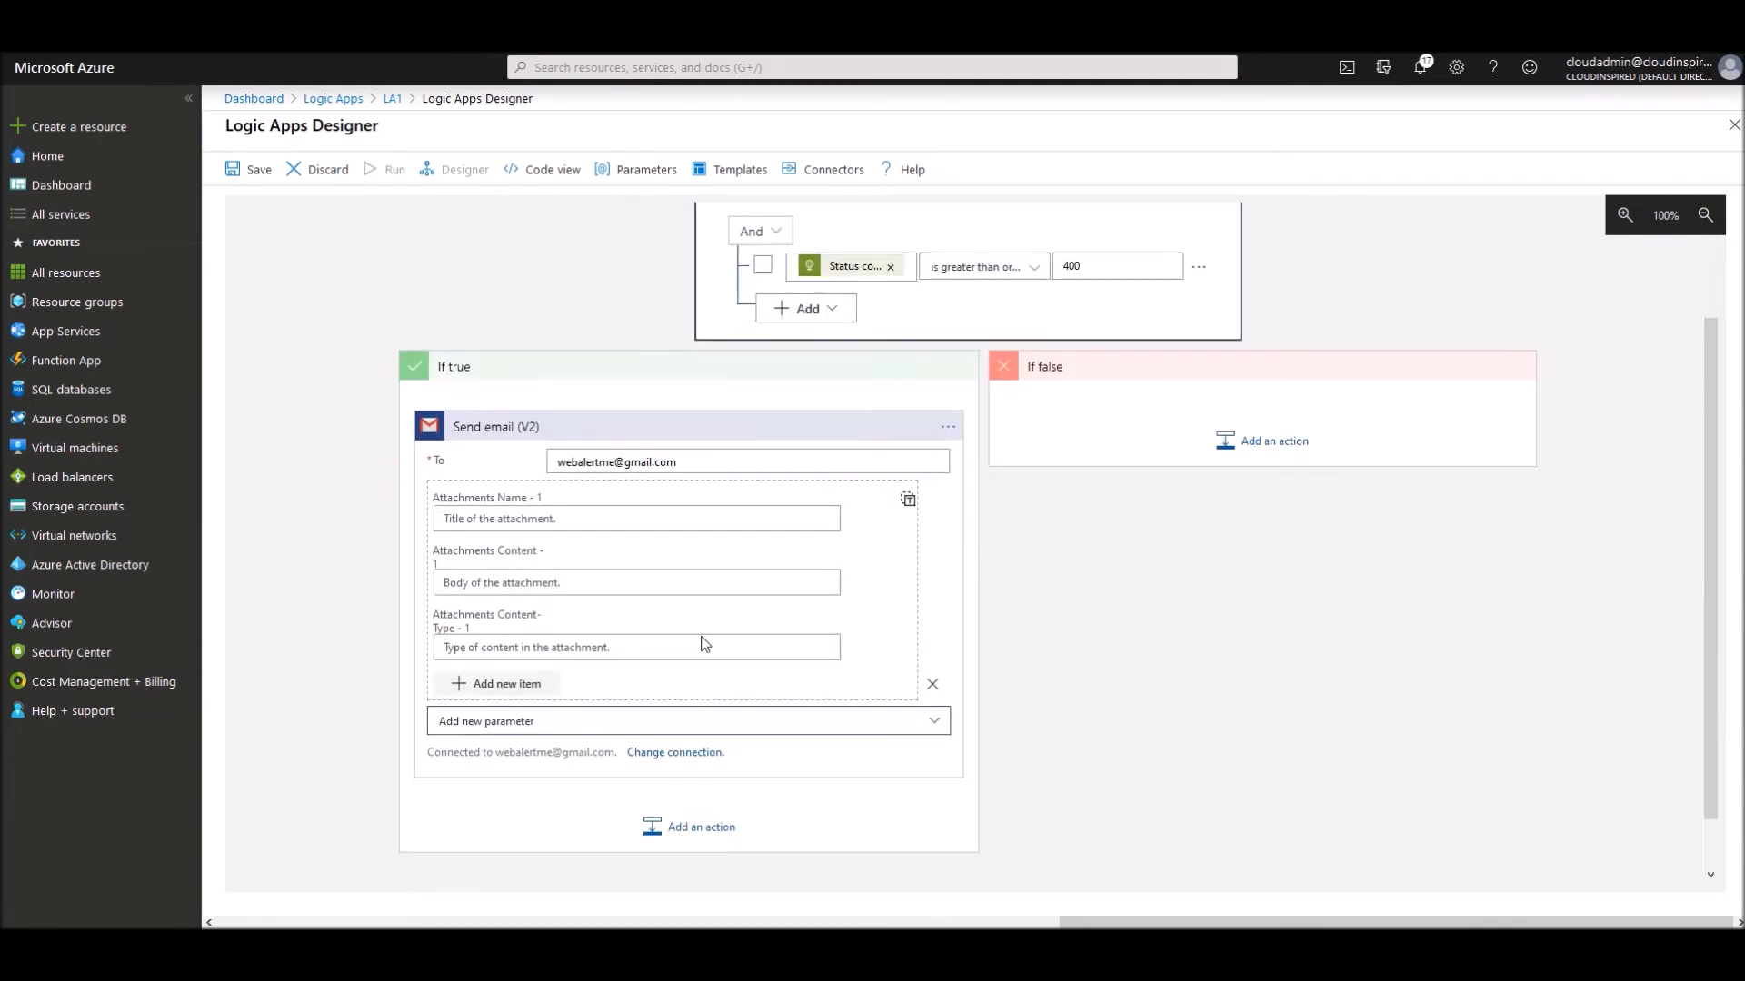
click(654, 505)
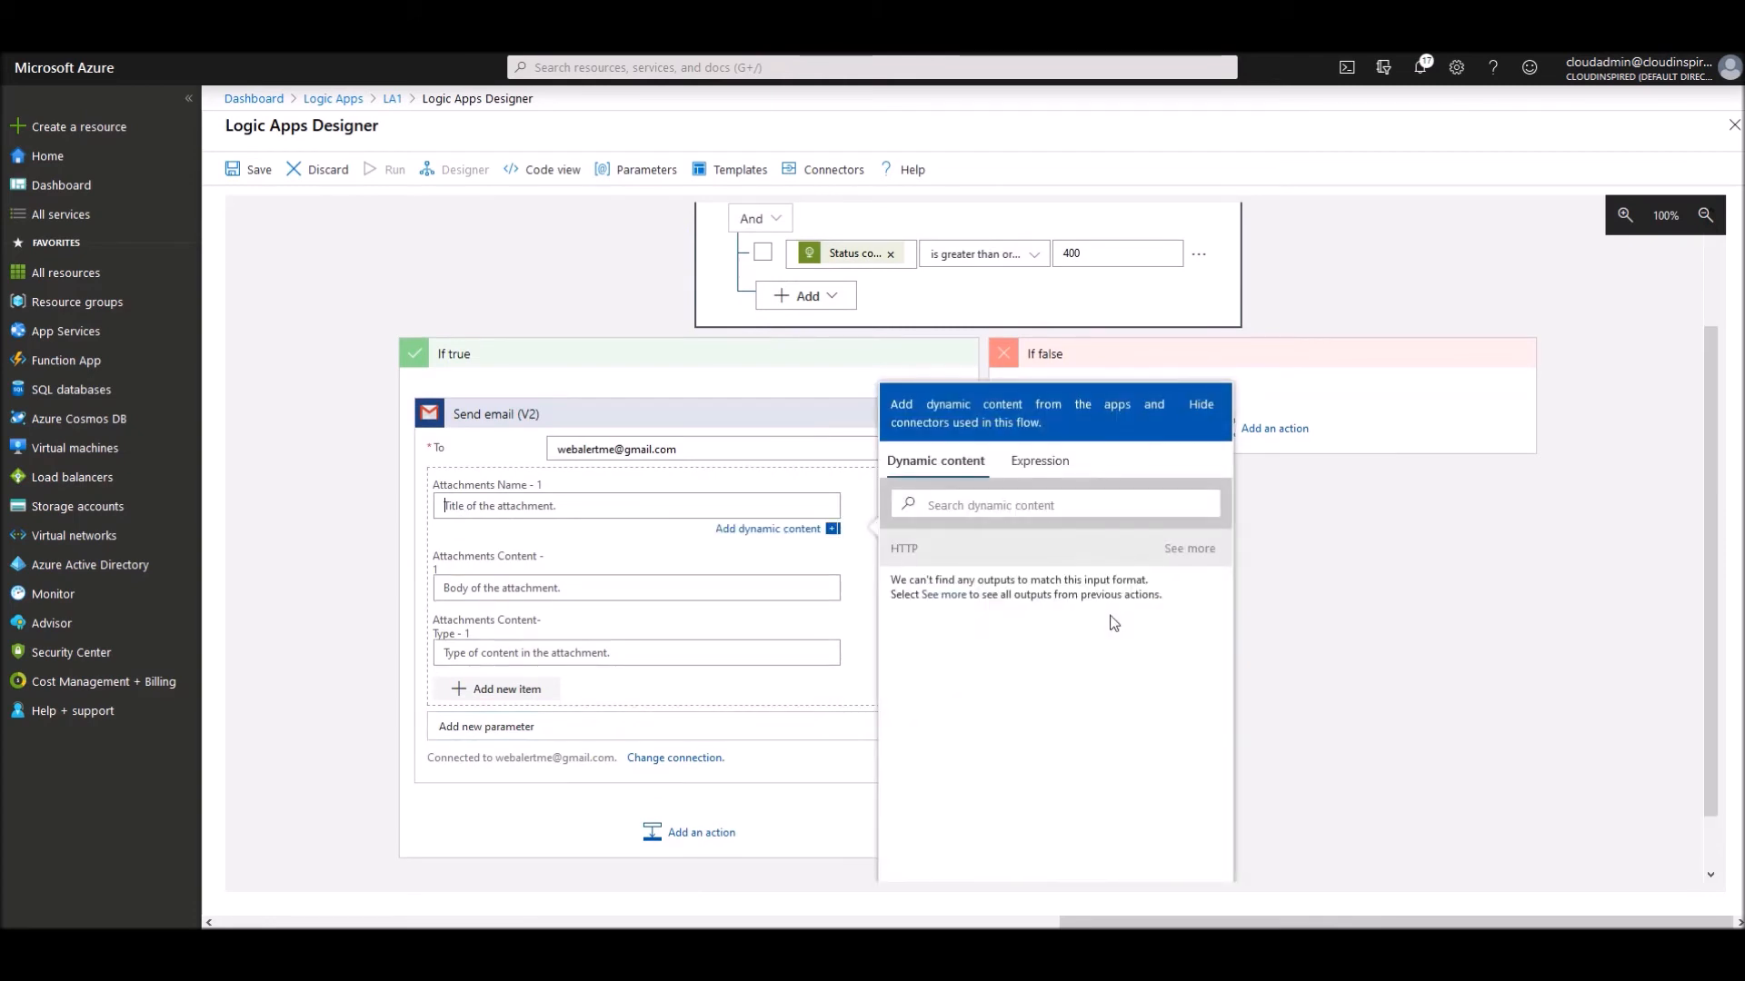
text(re)
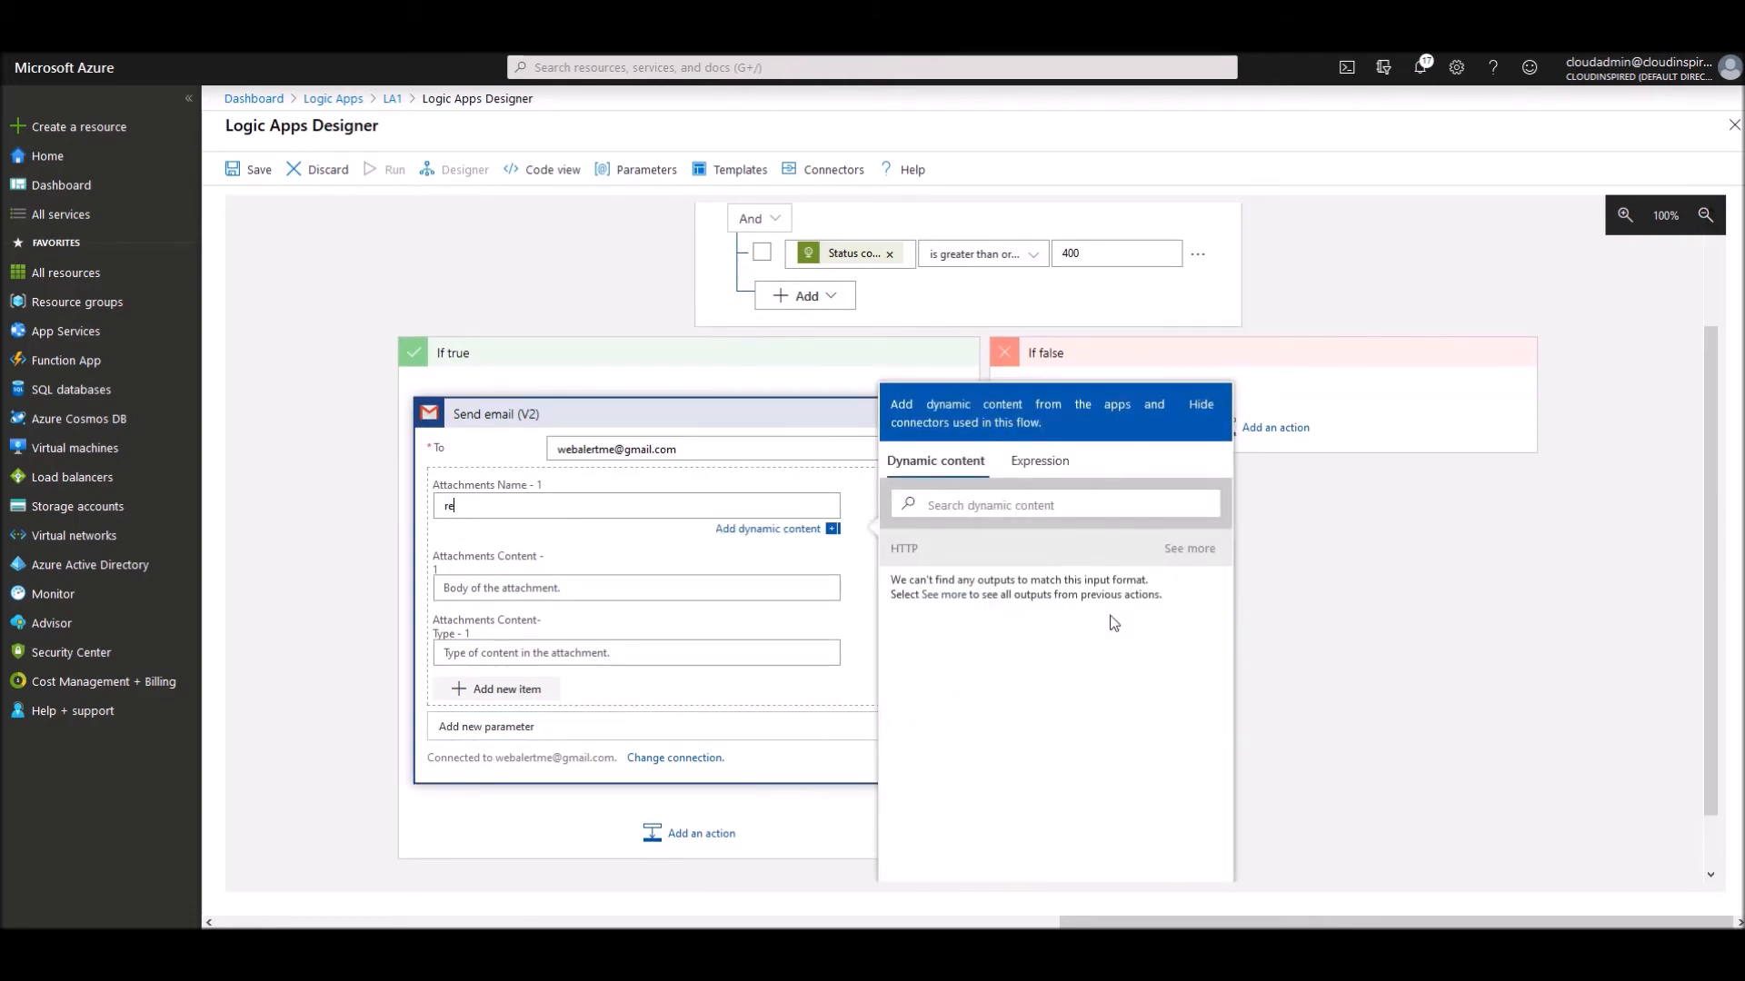
text(sponse,..html)
click(683, 595)
text(text/html)
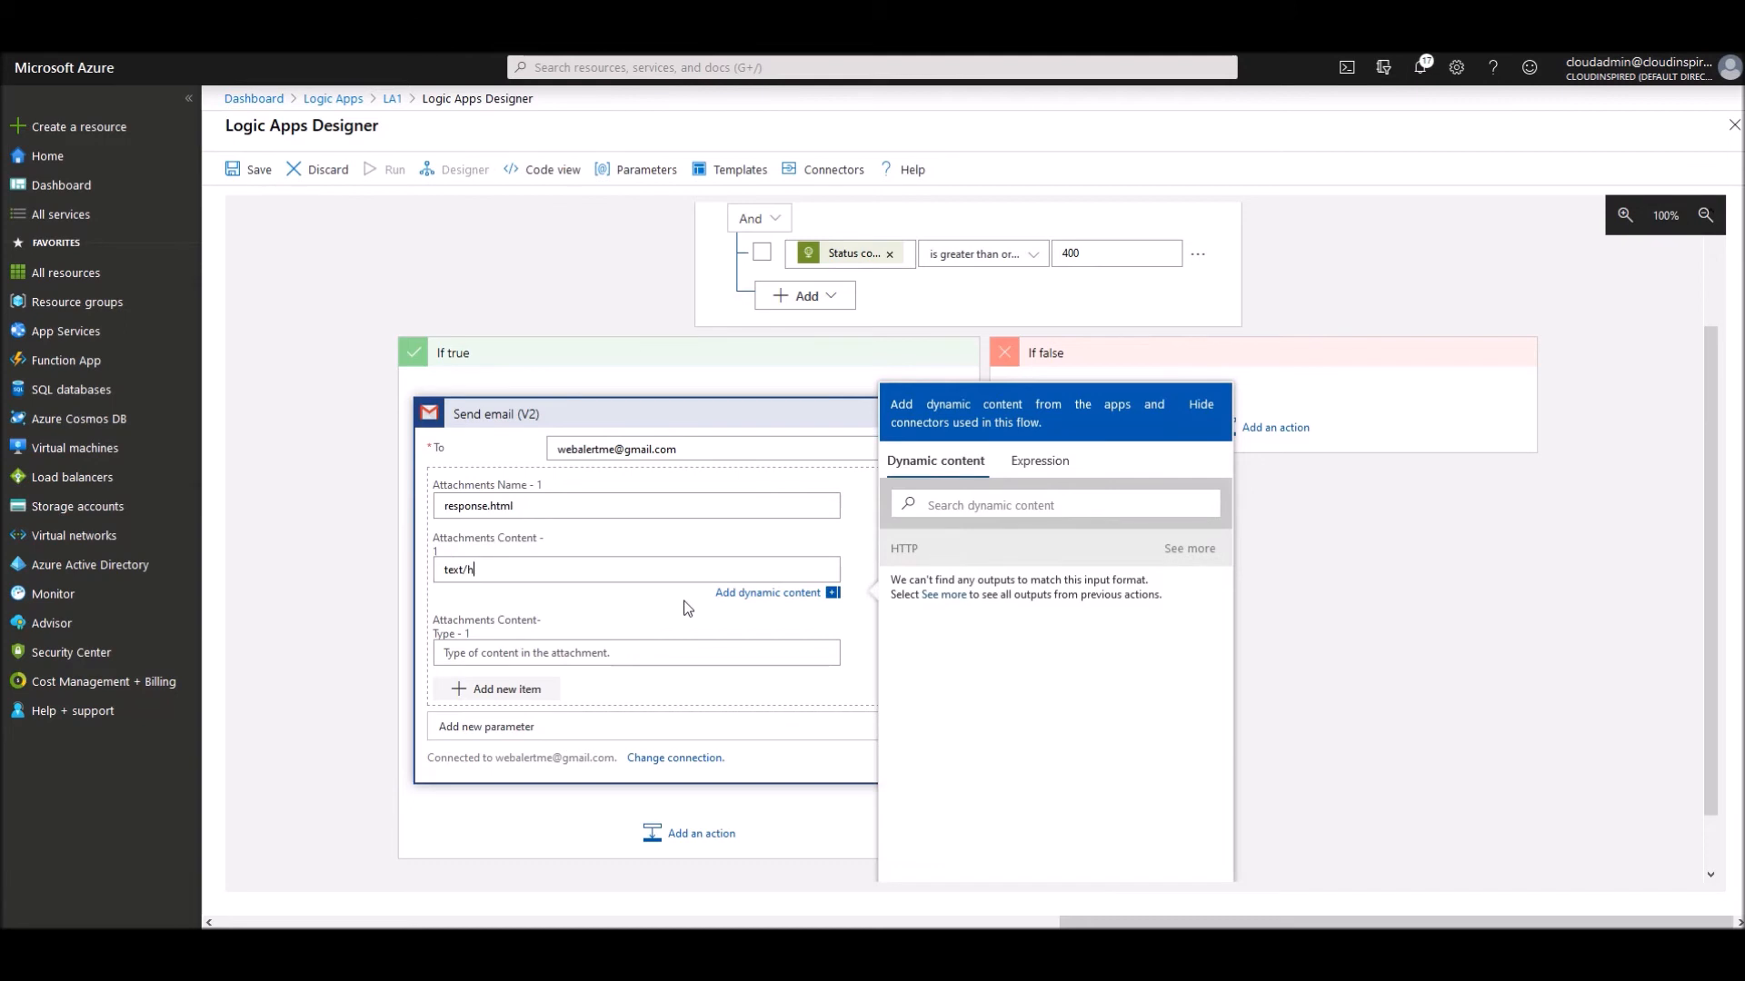
click(681, 650)
click(949, 507)
text(b)
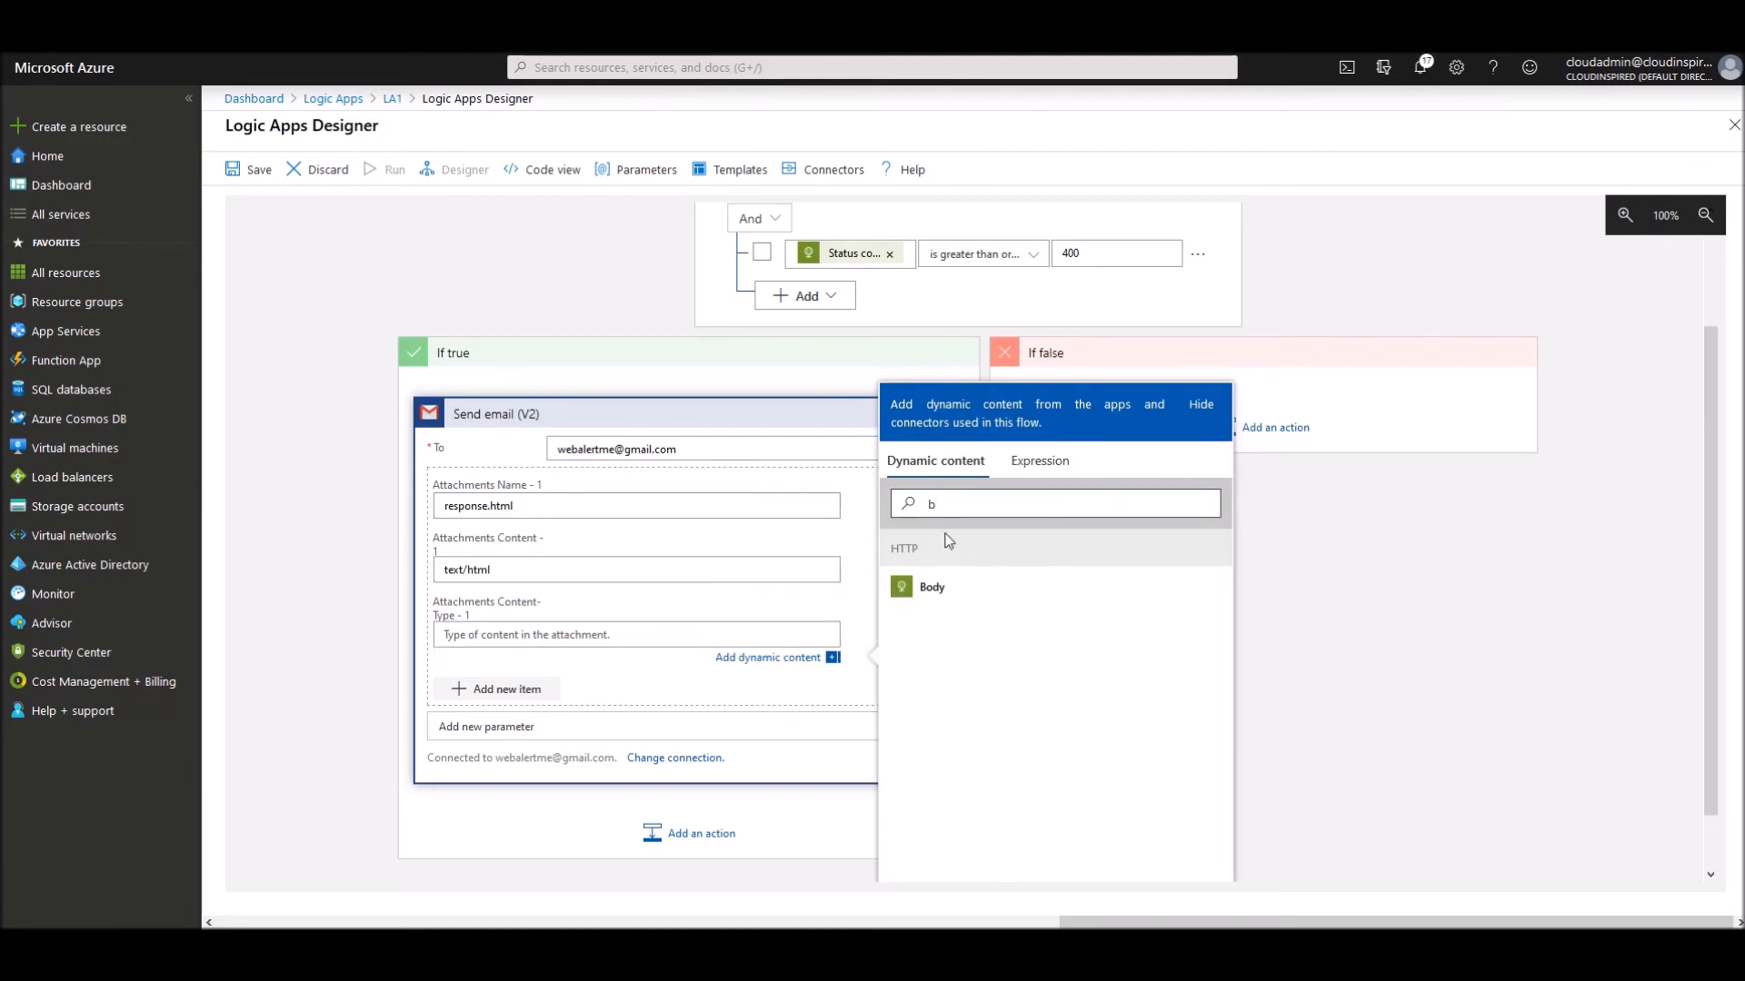
click(931, 587)
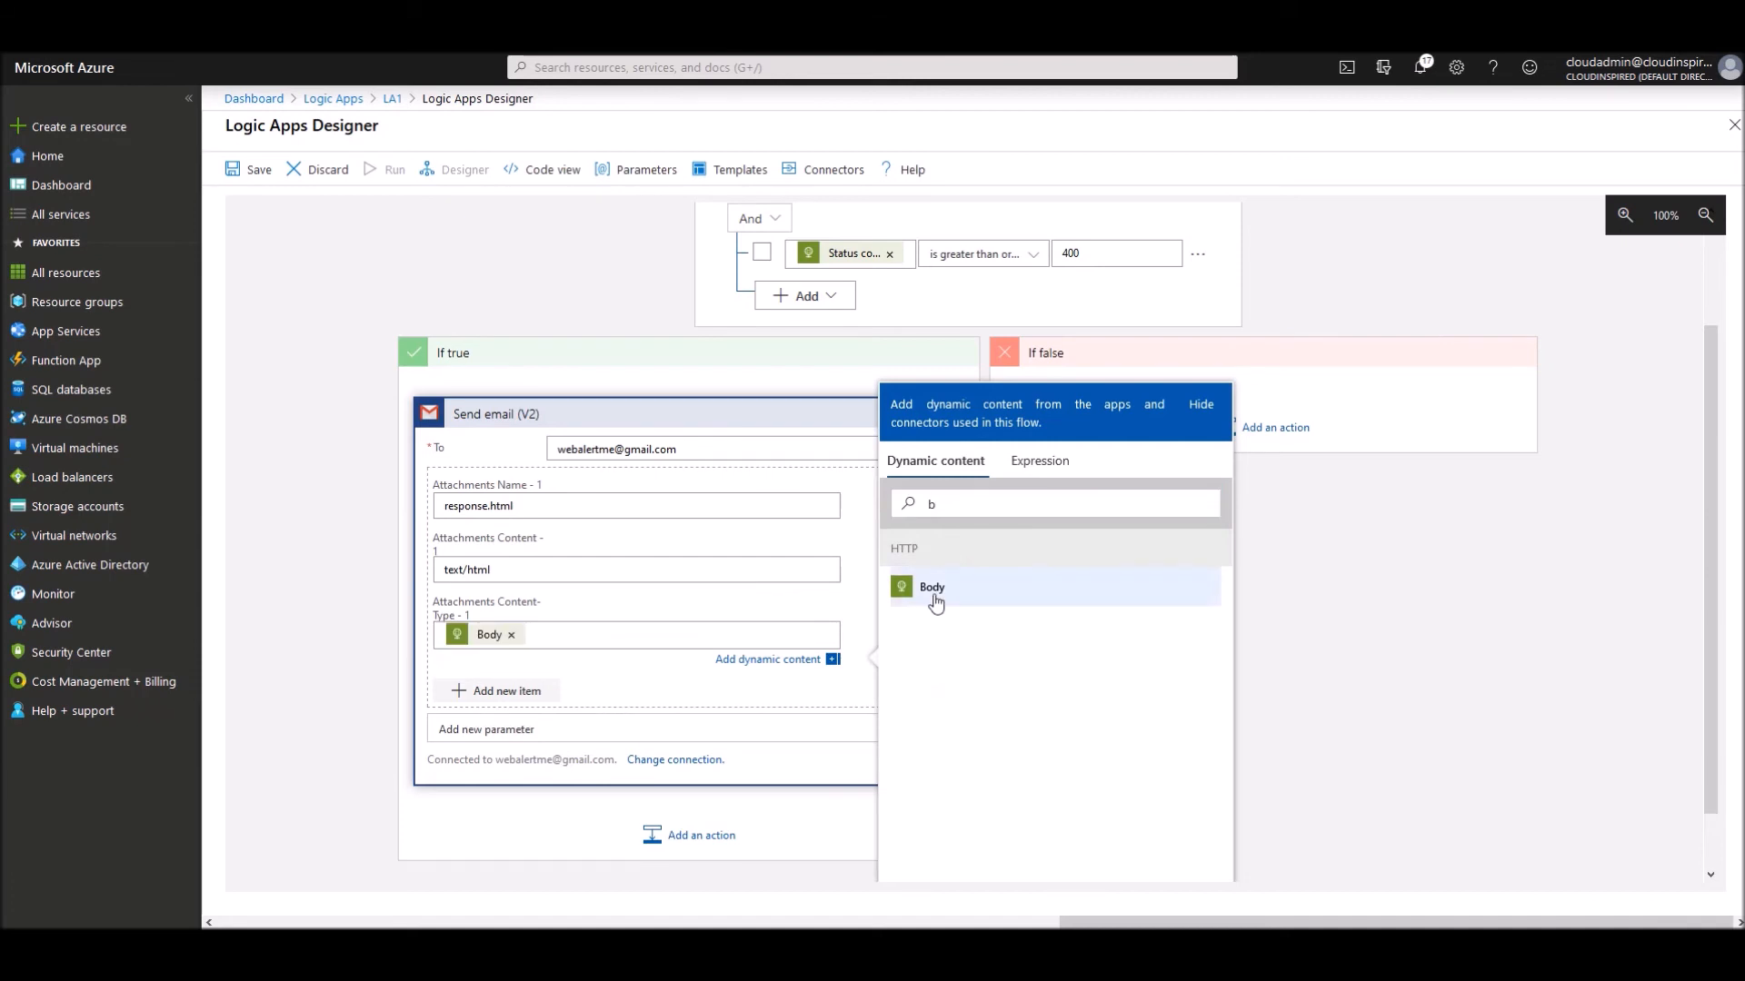
click(1320, 612)
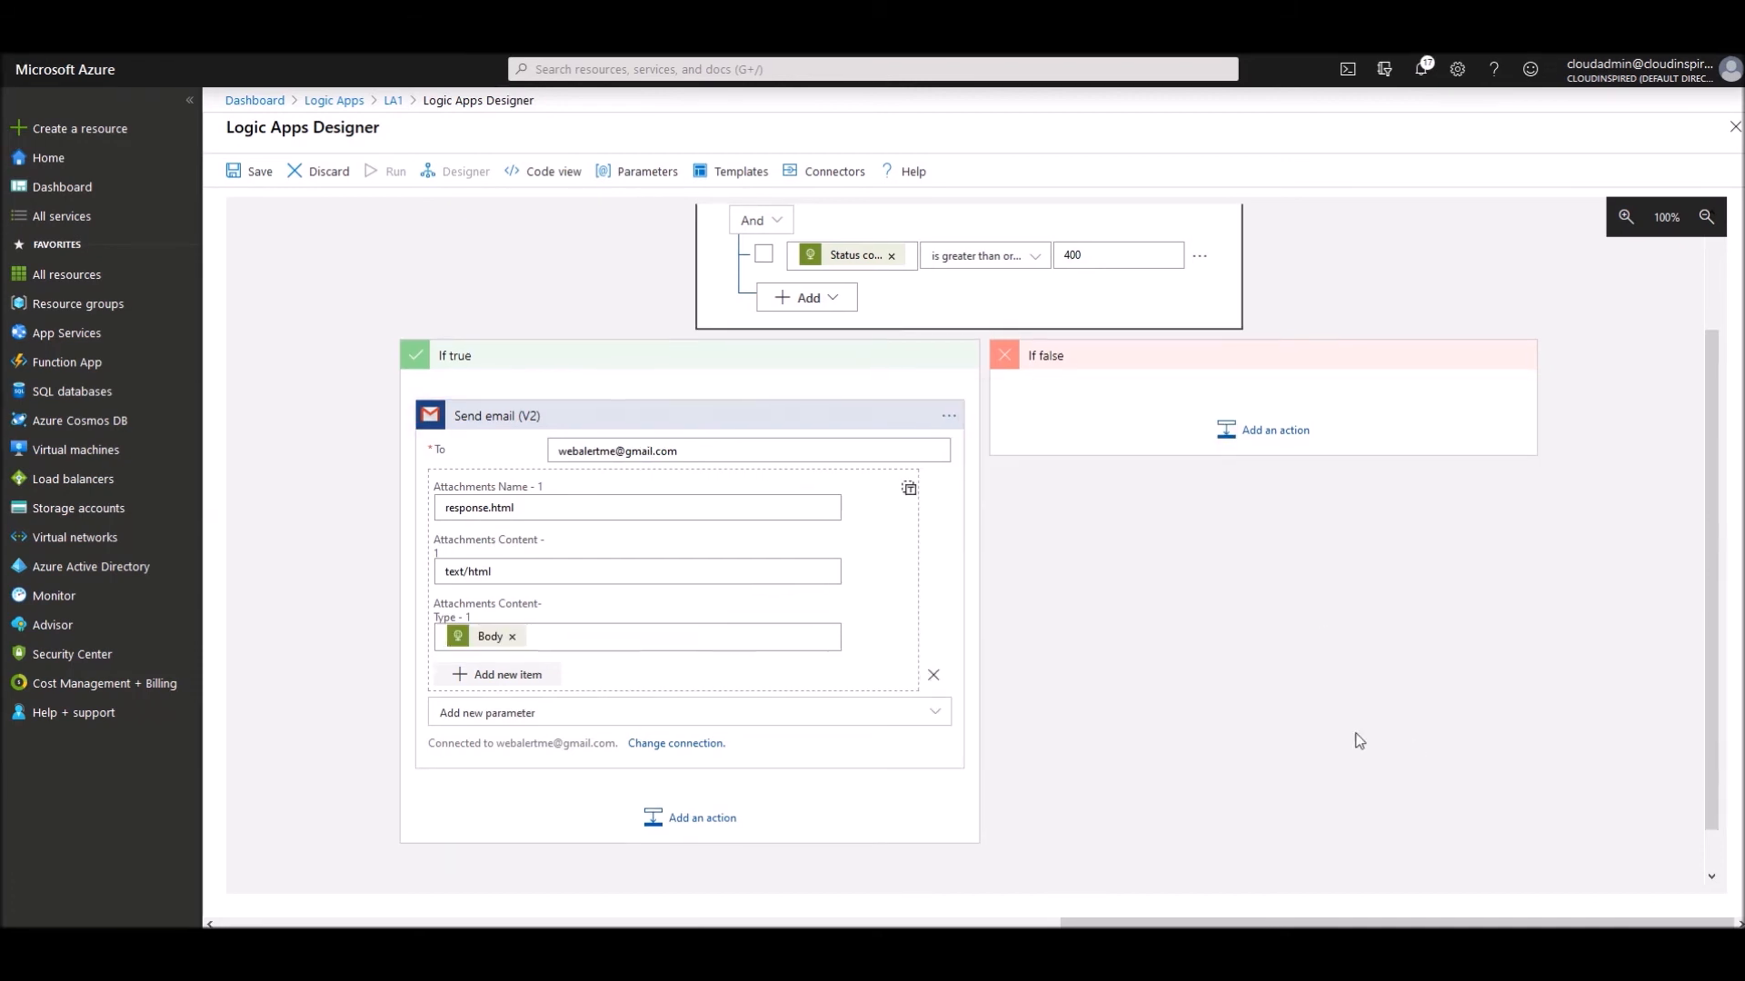
- Set the email subject to 'Probe Failure', the HTTP Status code, then 'on Cloud Inspired.com'
click(525, 714)
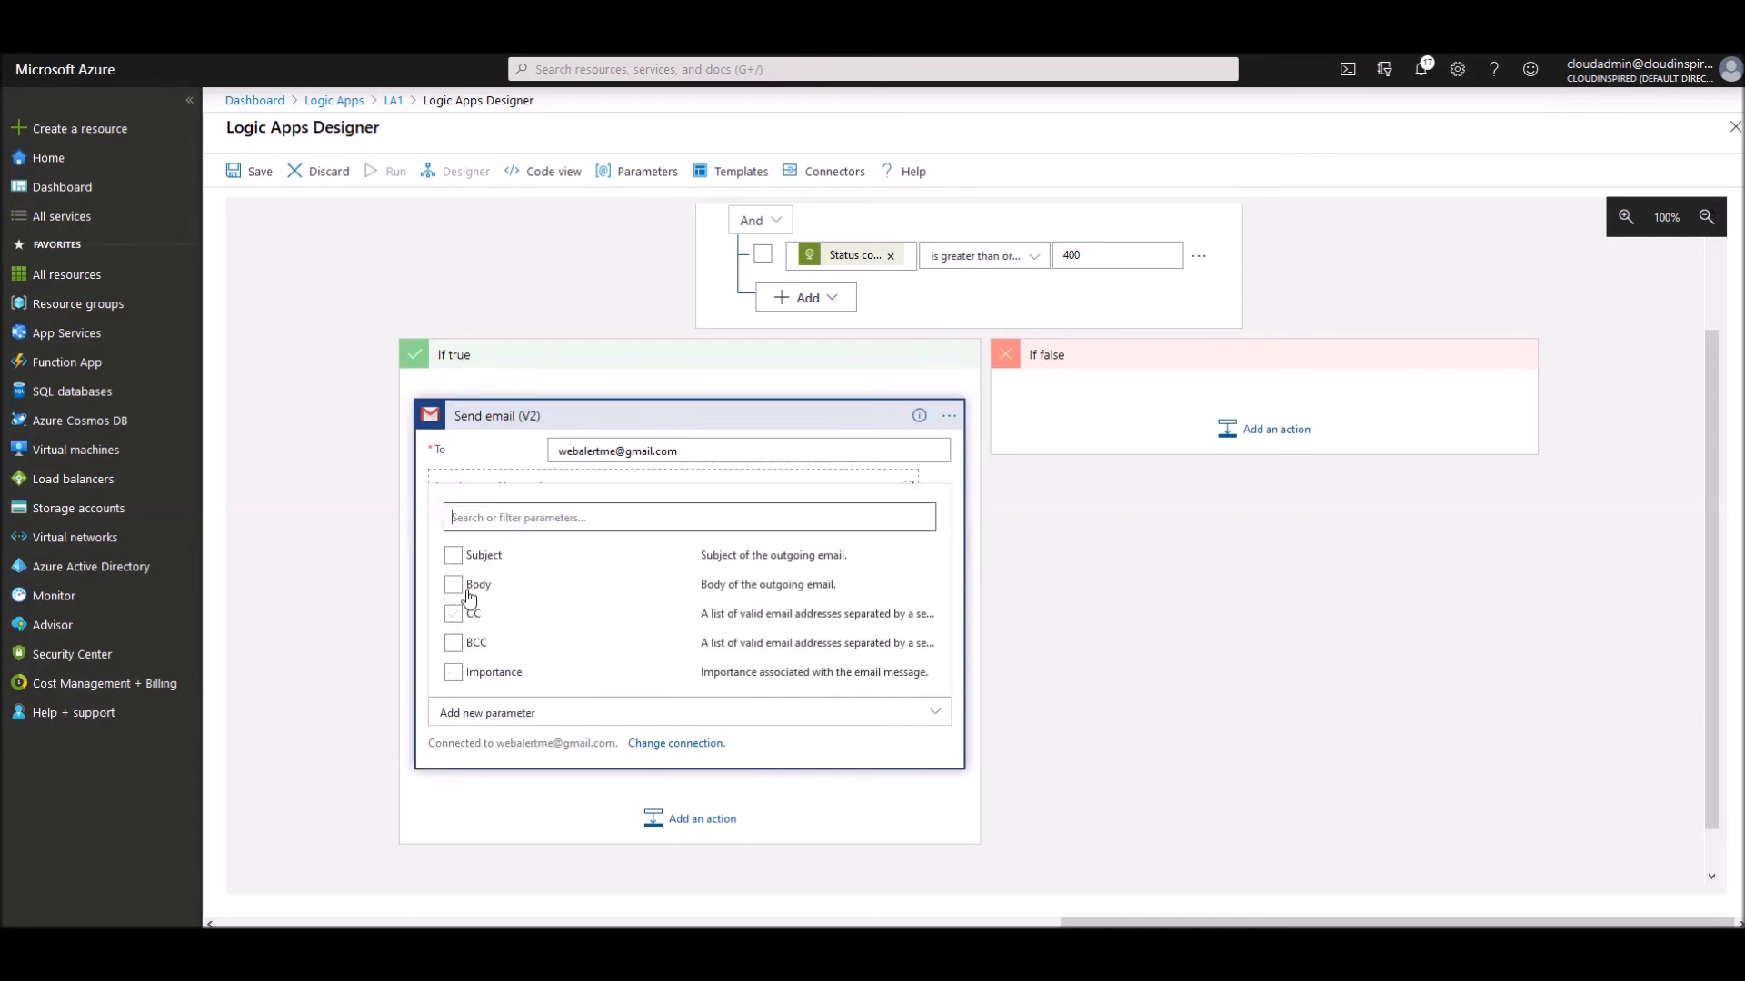
click(454, 555)
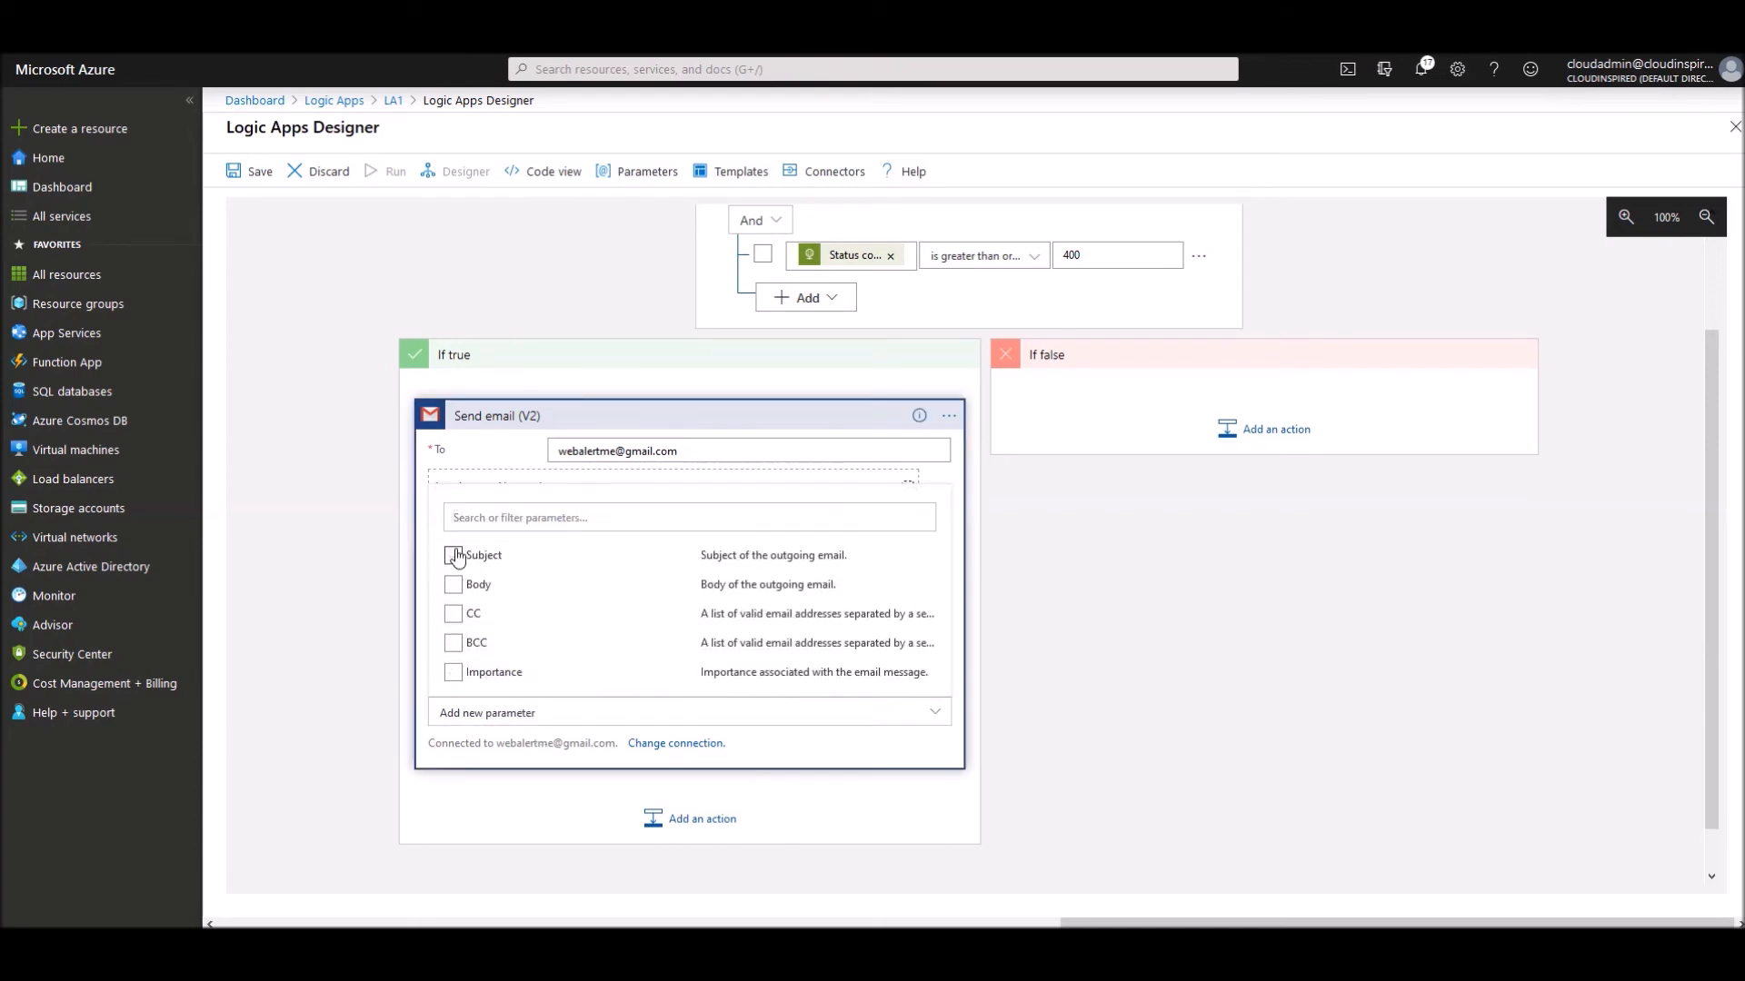
click(1176, 624)
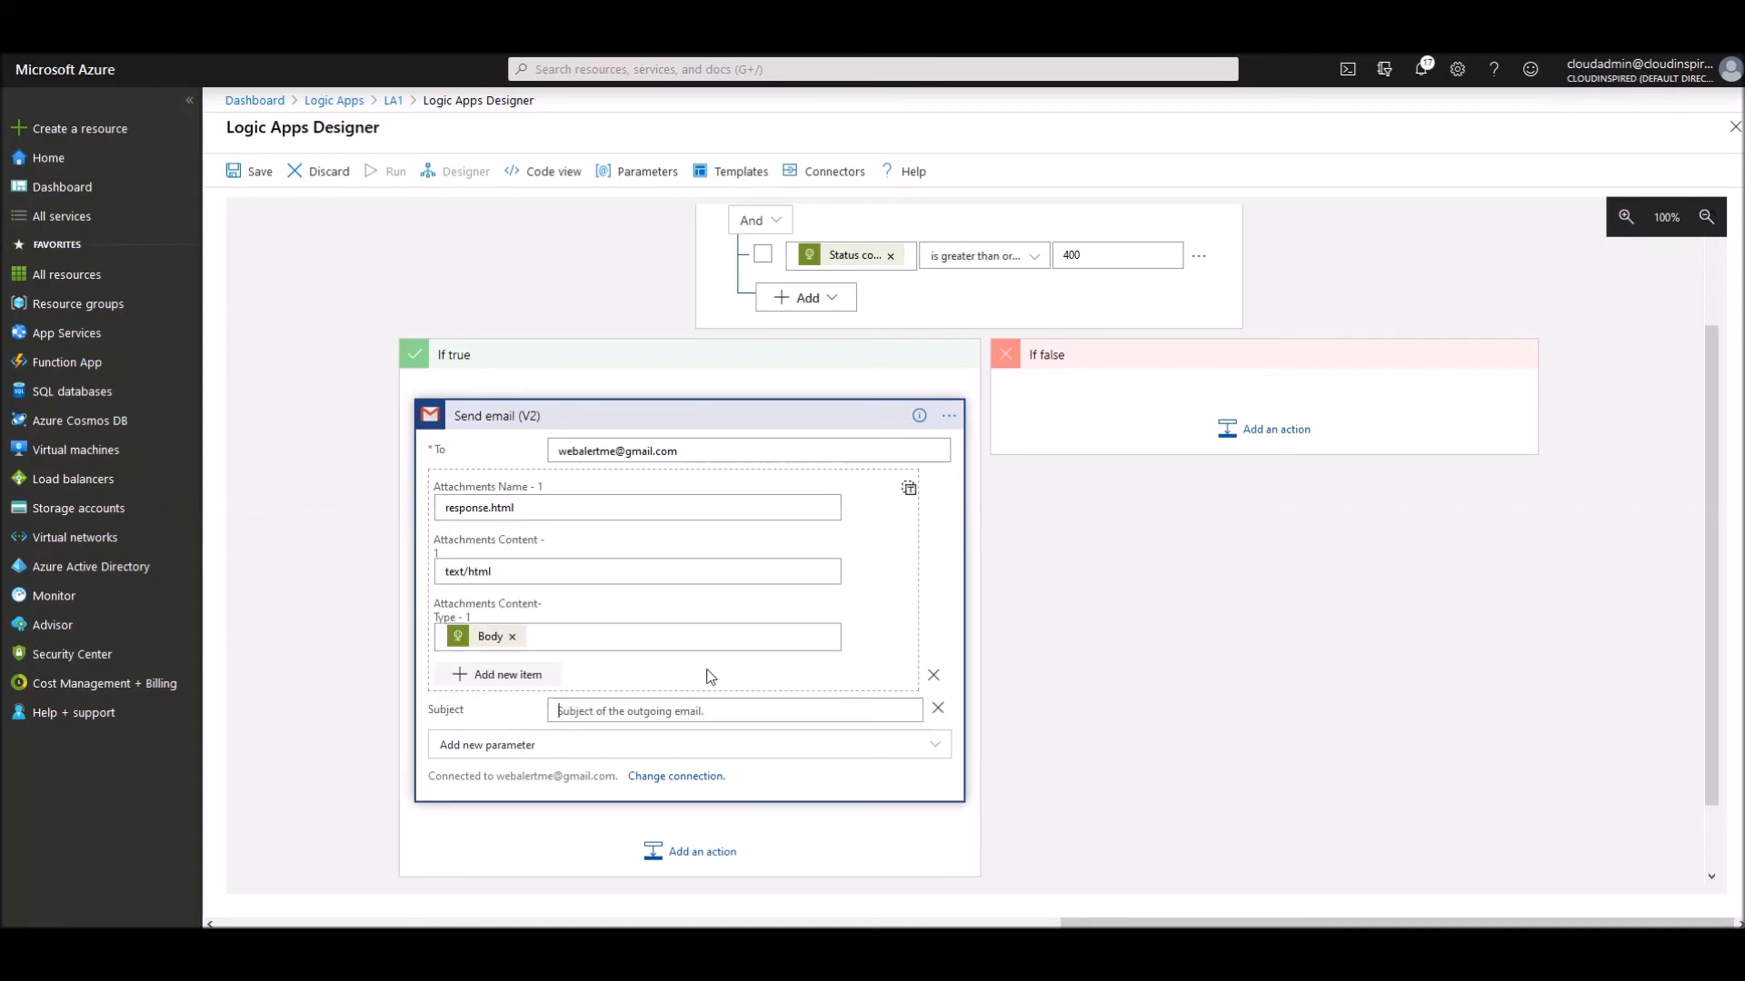
click(655, 711)
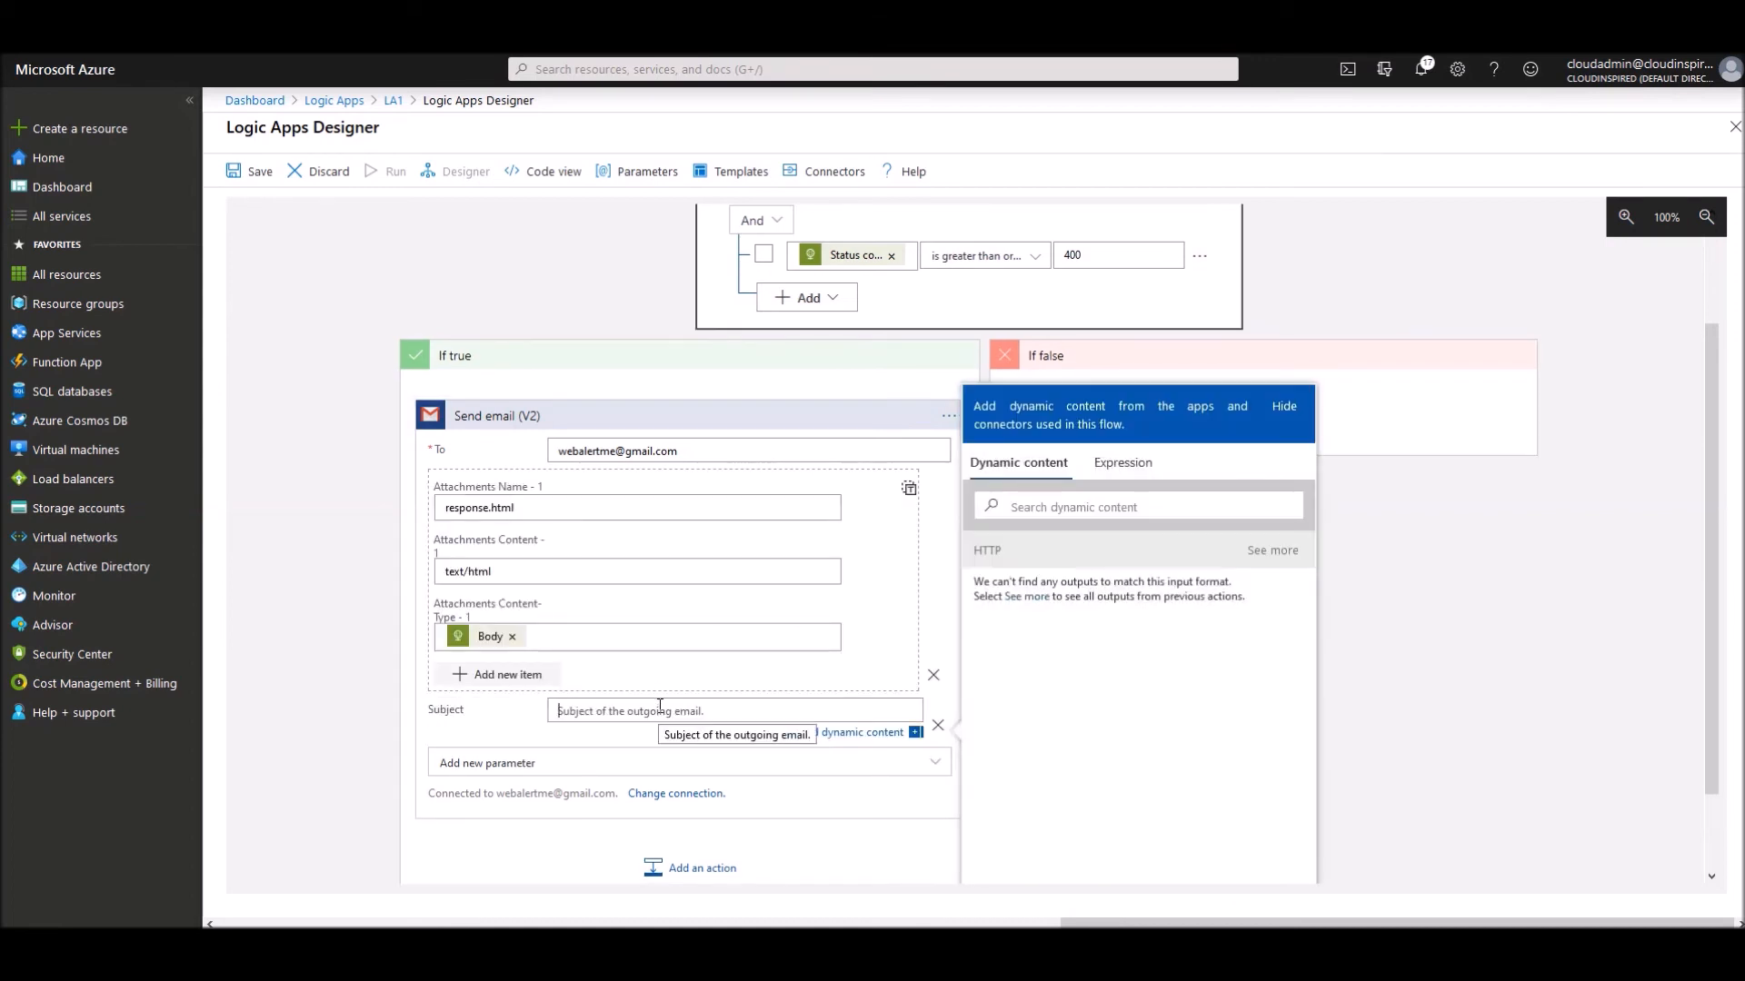
text(Probe Failure)
click(999, 506)
text(s)
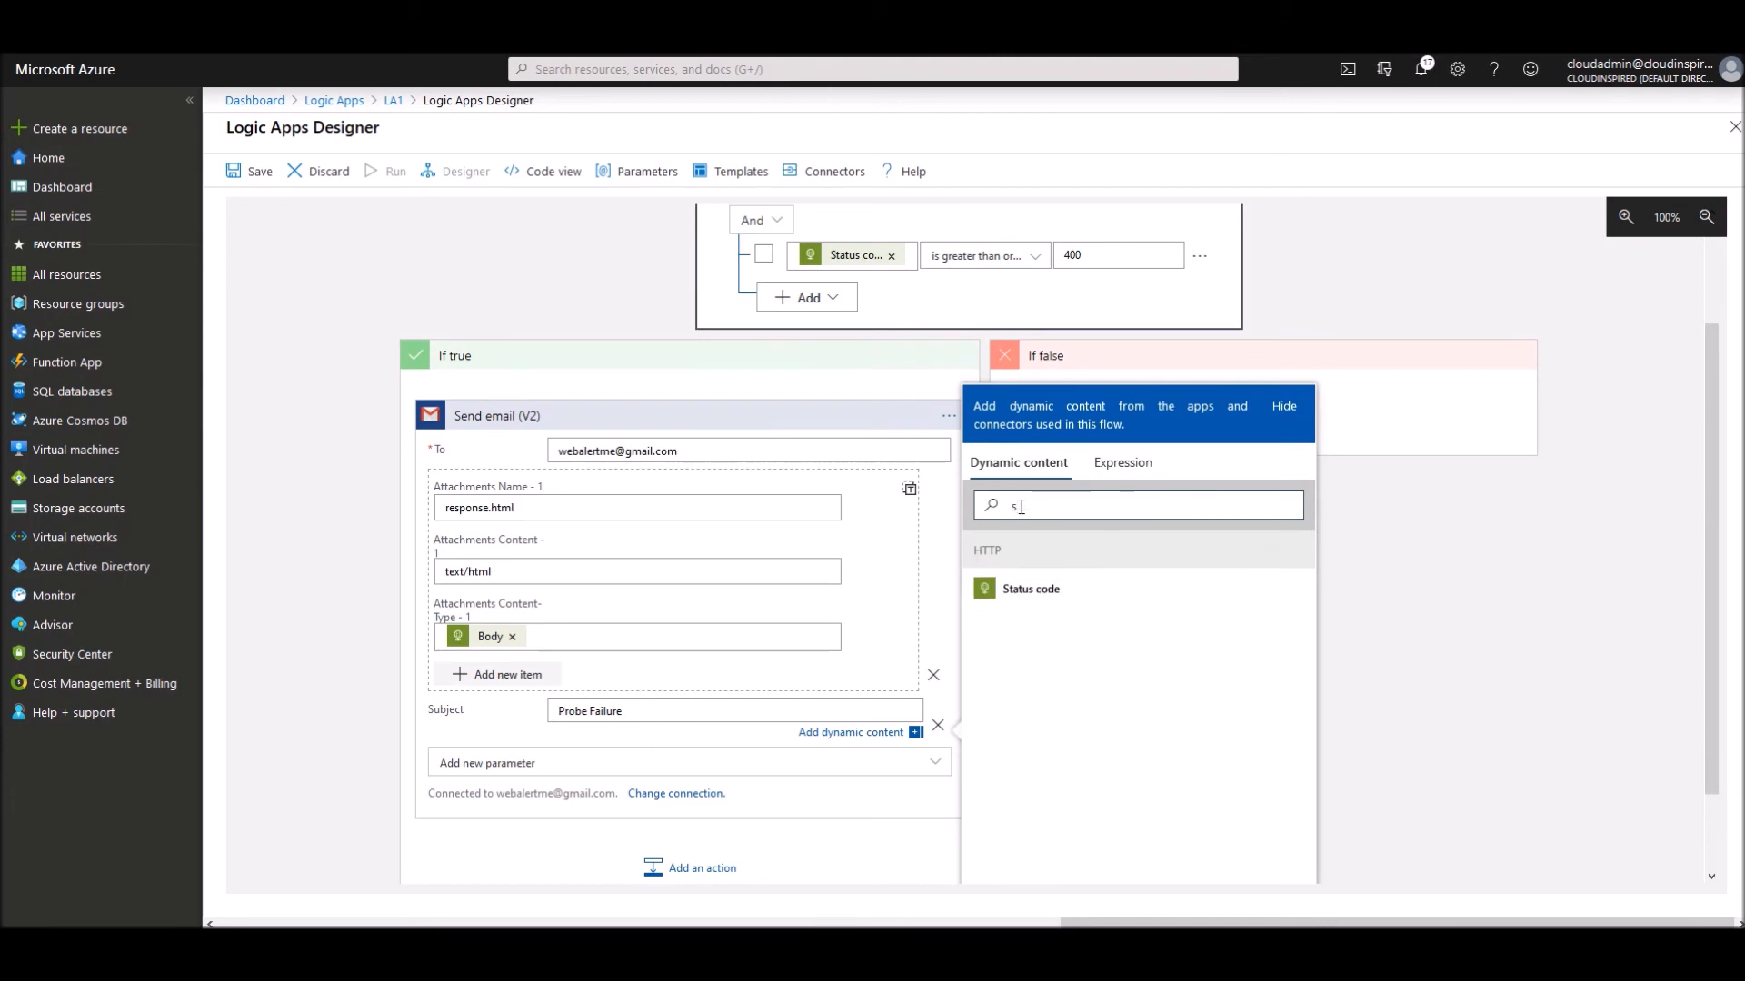
click(1055, 612)
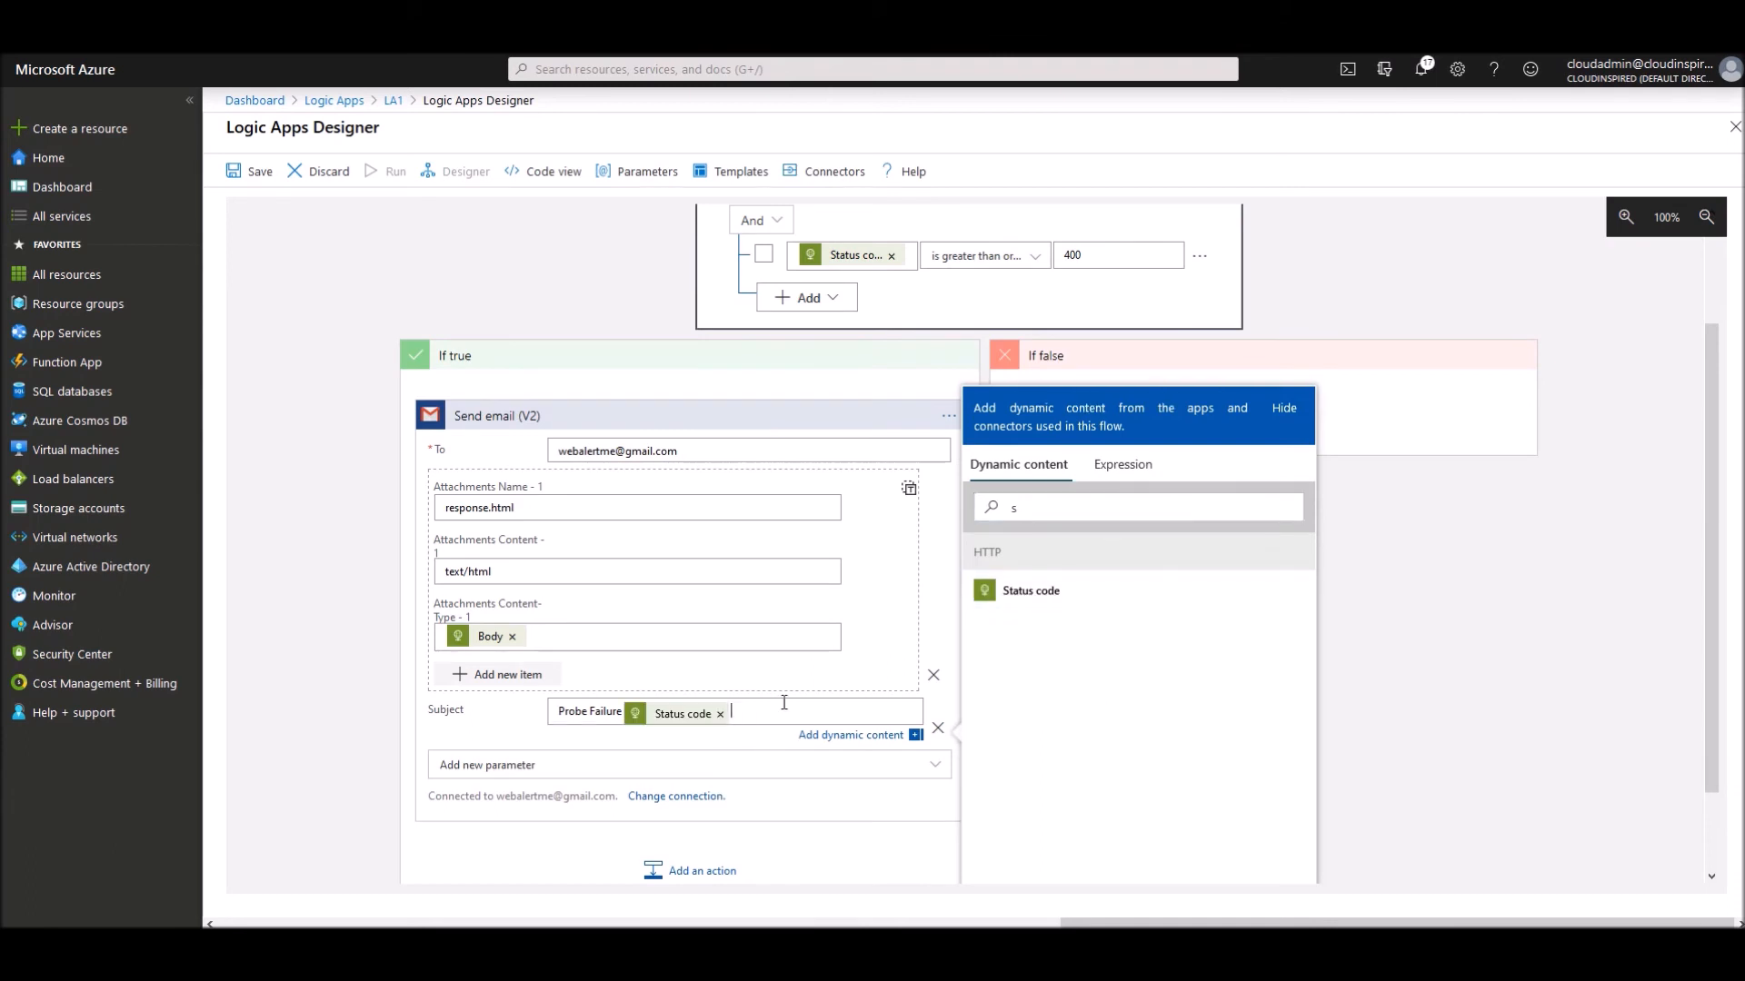
text(on C)
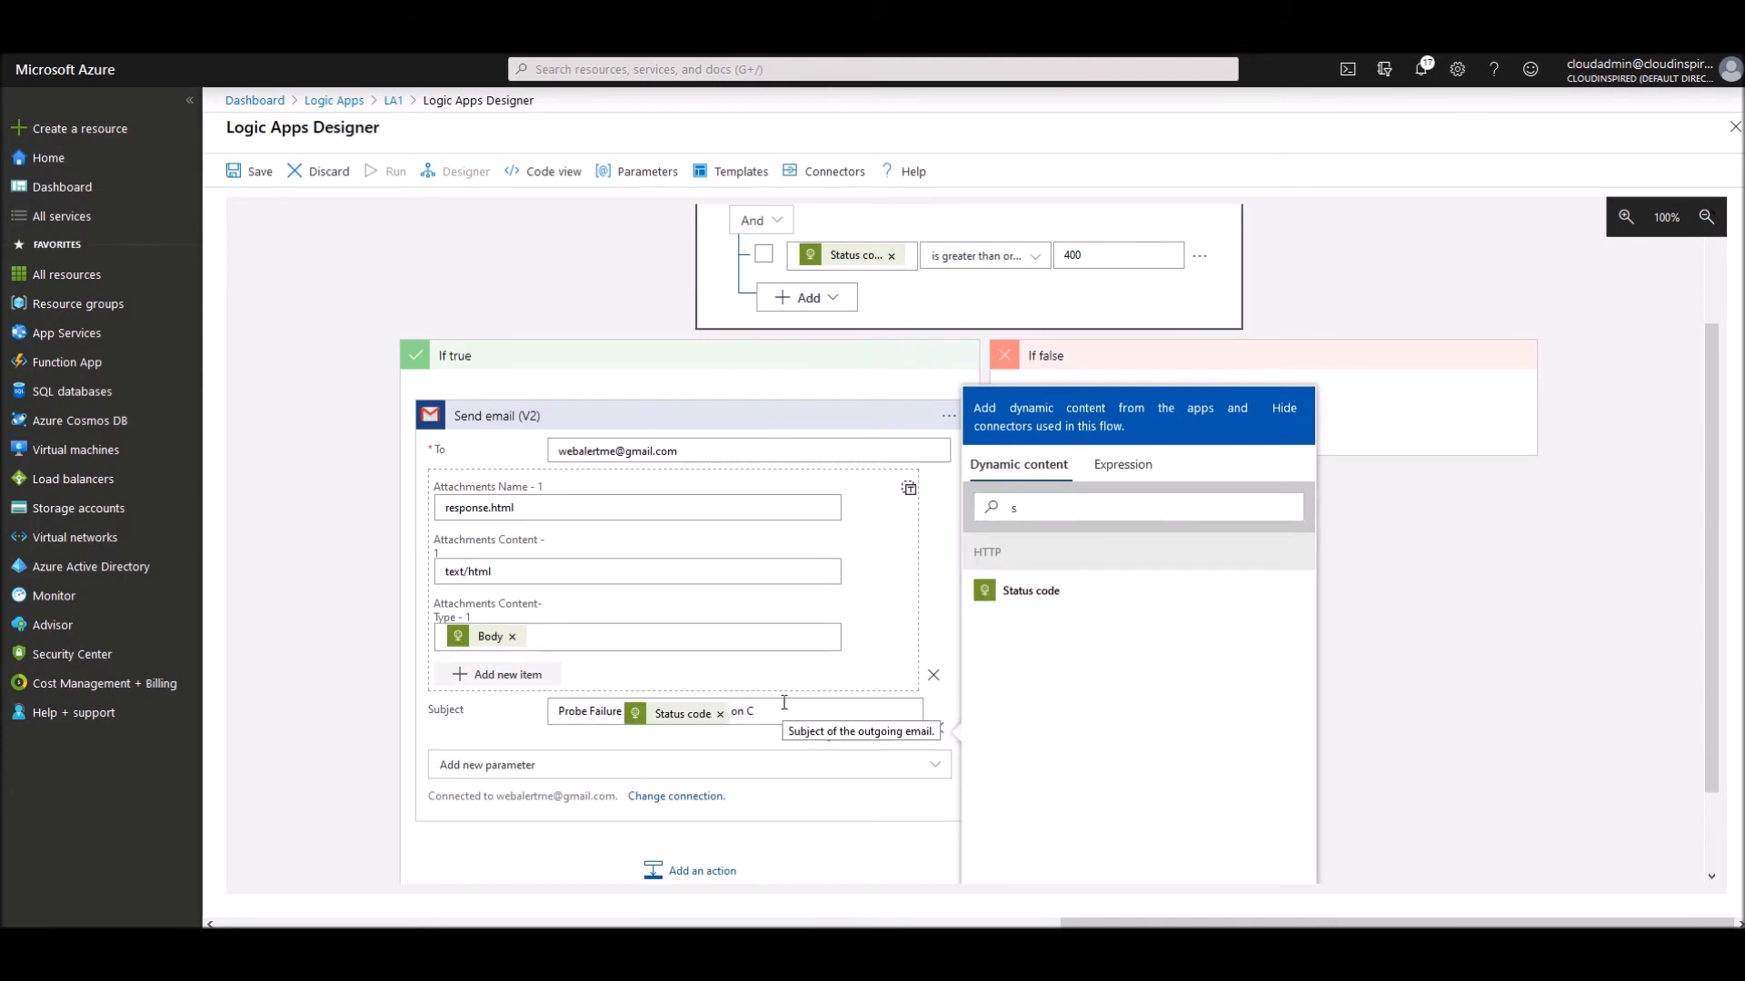
text(loud Inspir)
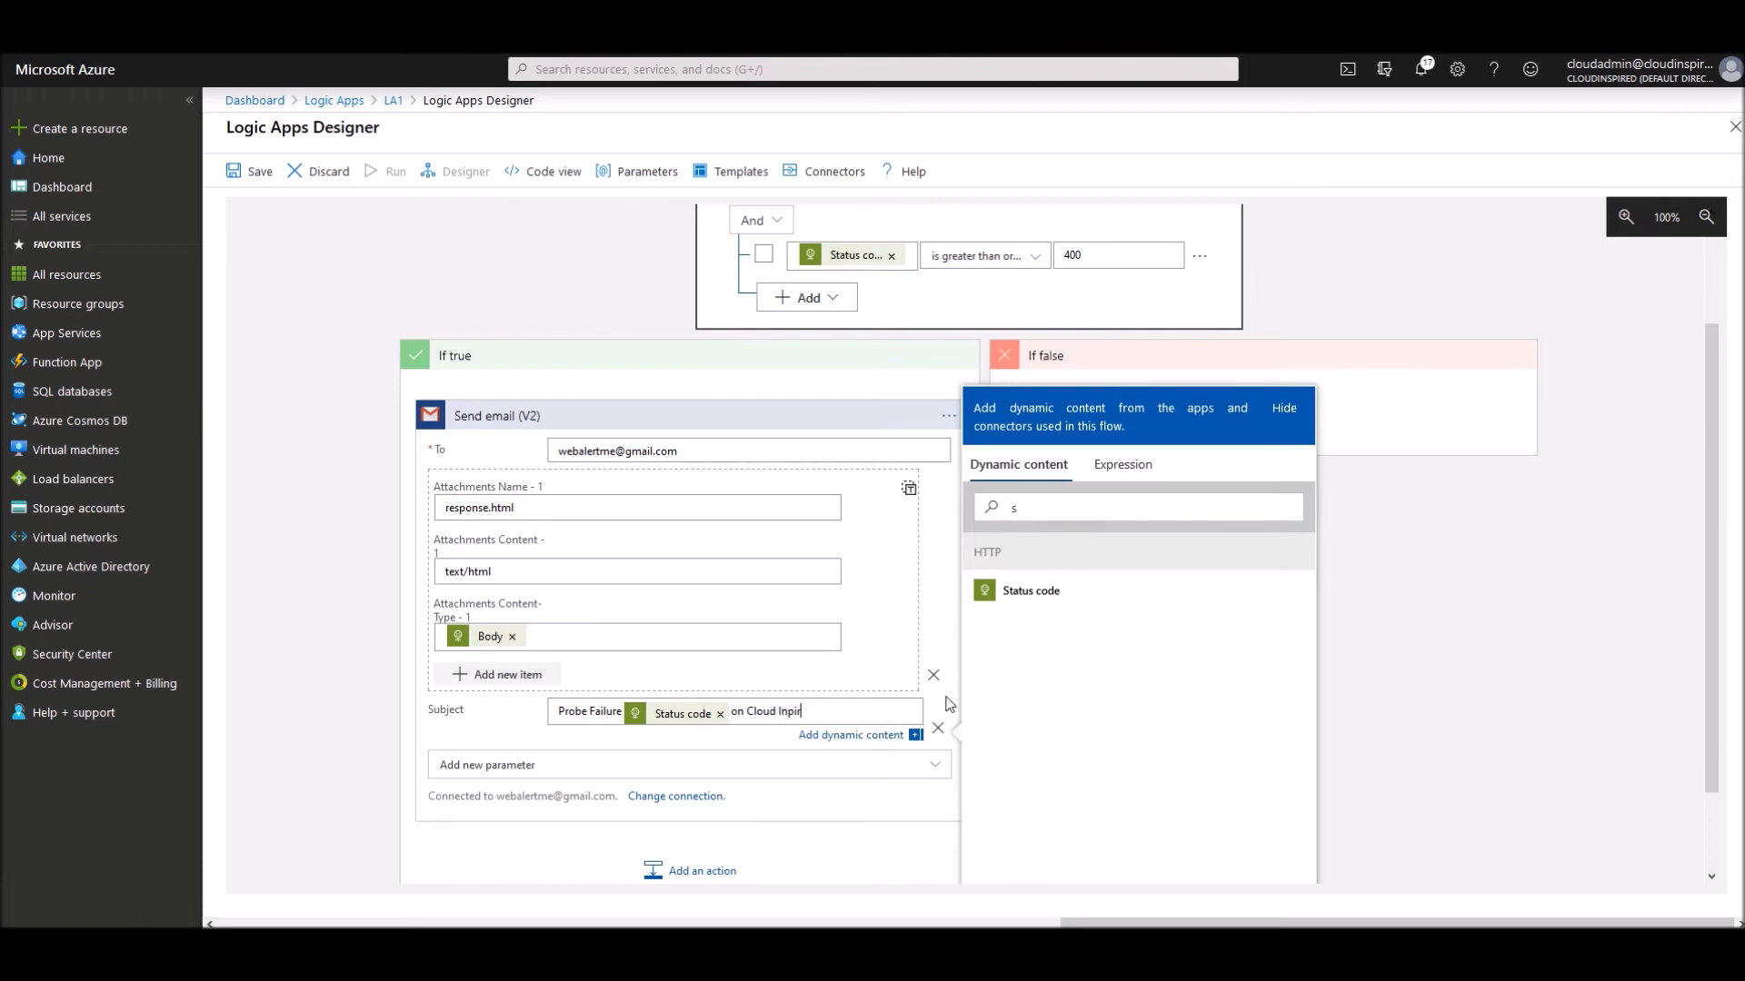
text(ed.com)
click(1405, 644)
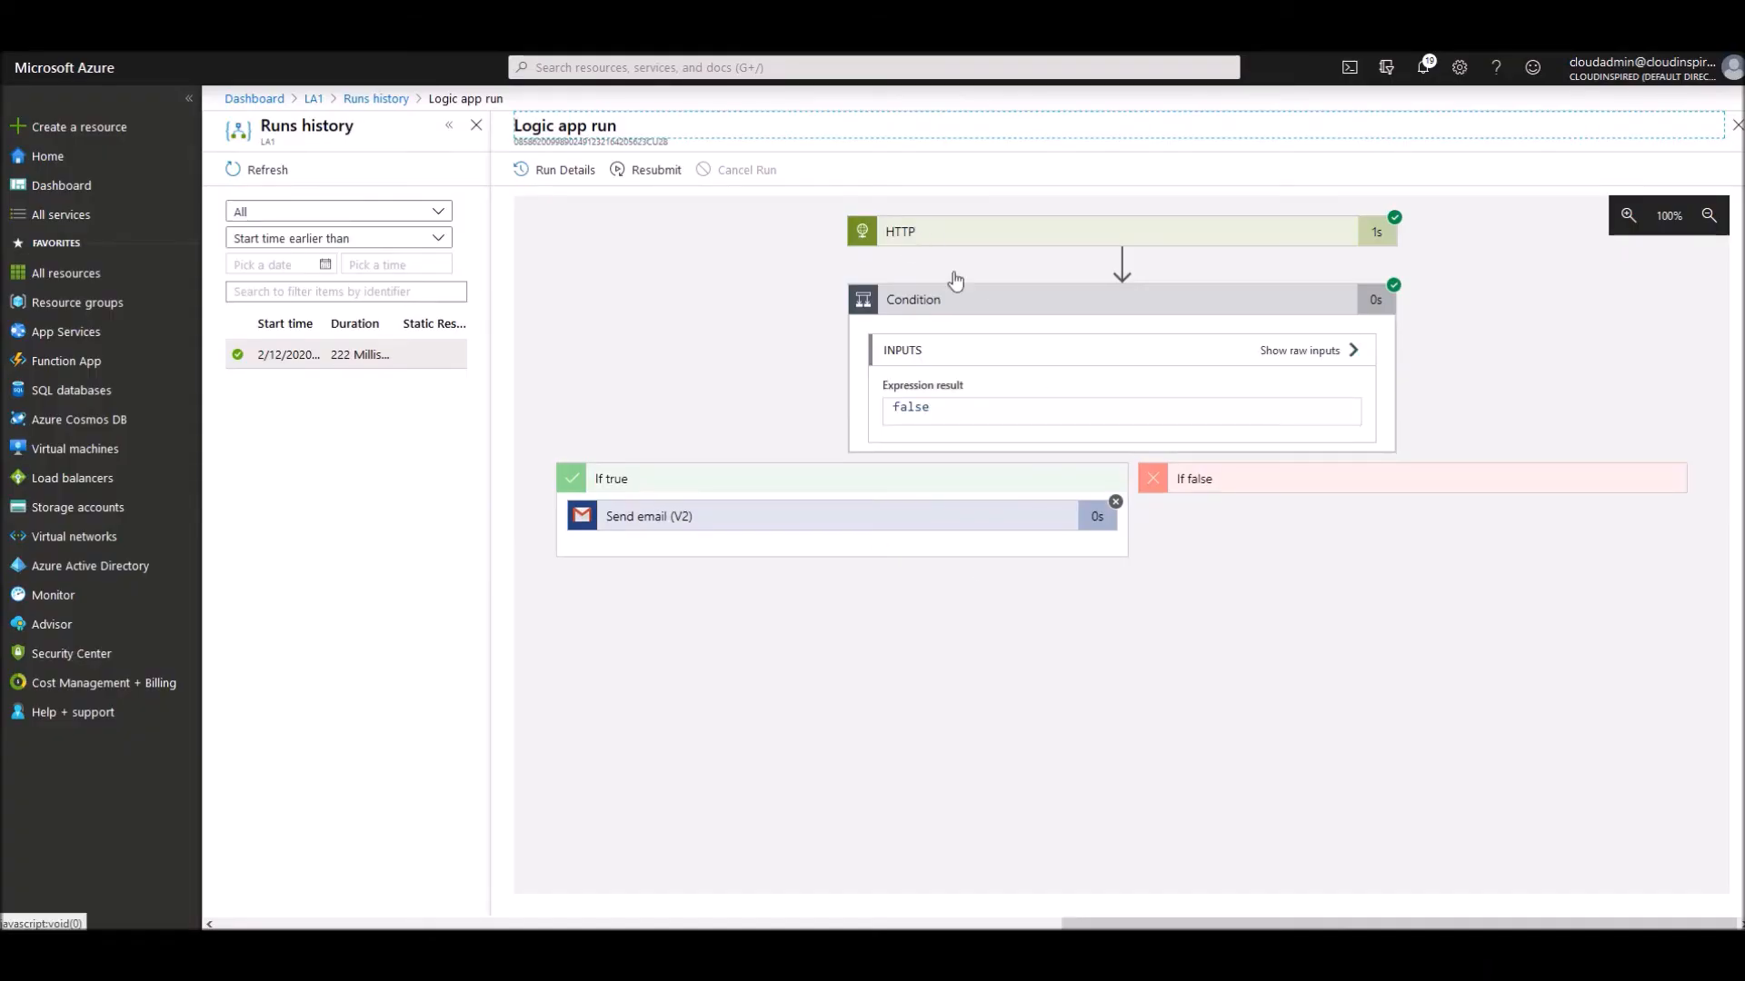
- Highlight the Condition's false expression result in the run details
drag(930, 408, 893, 408)
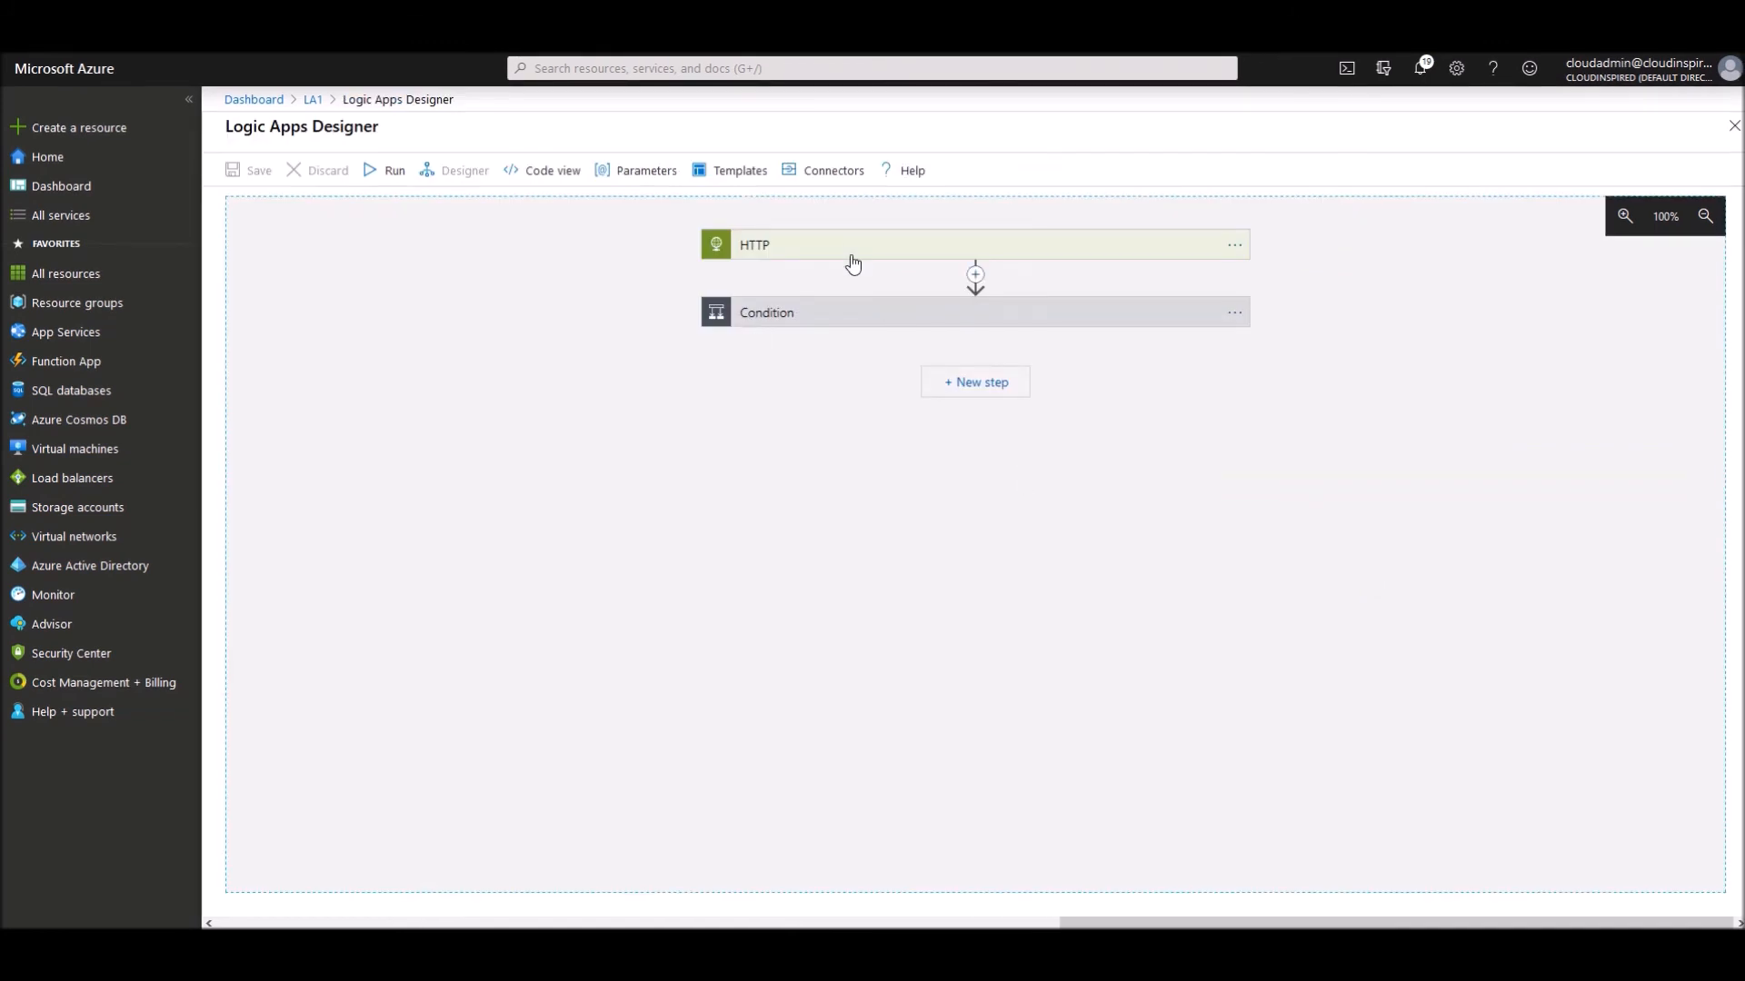
- Change the Condition operator to 'is less than or equal to' 400 and save the logic app
click(844, 318)
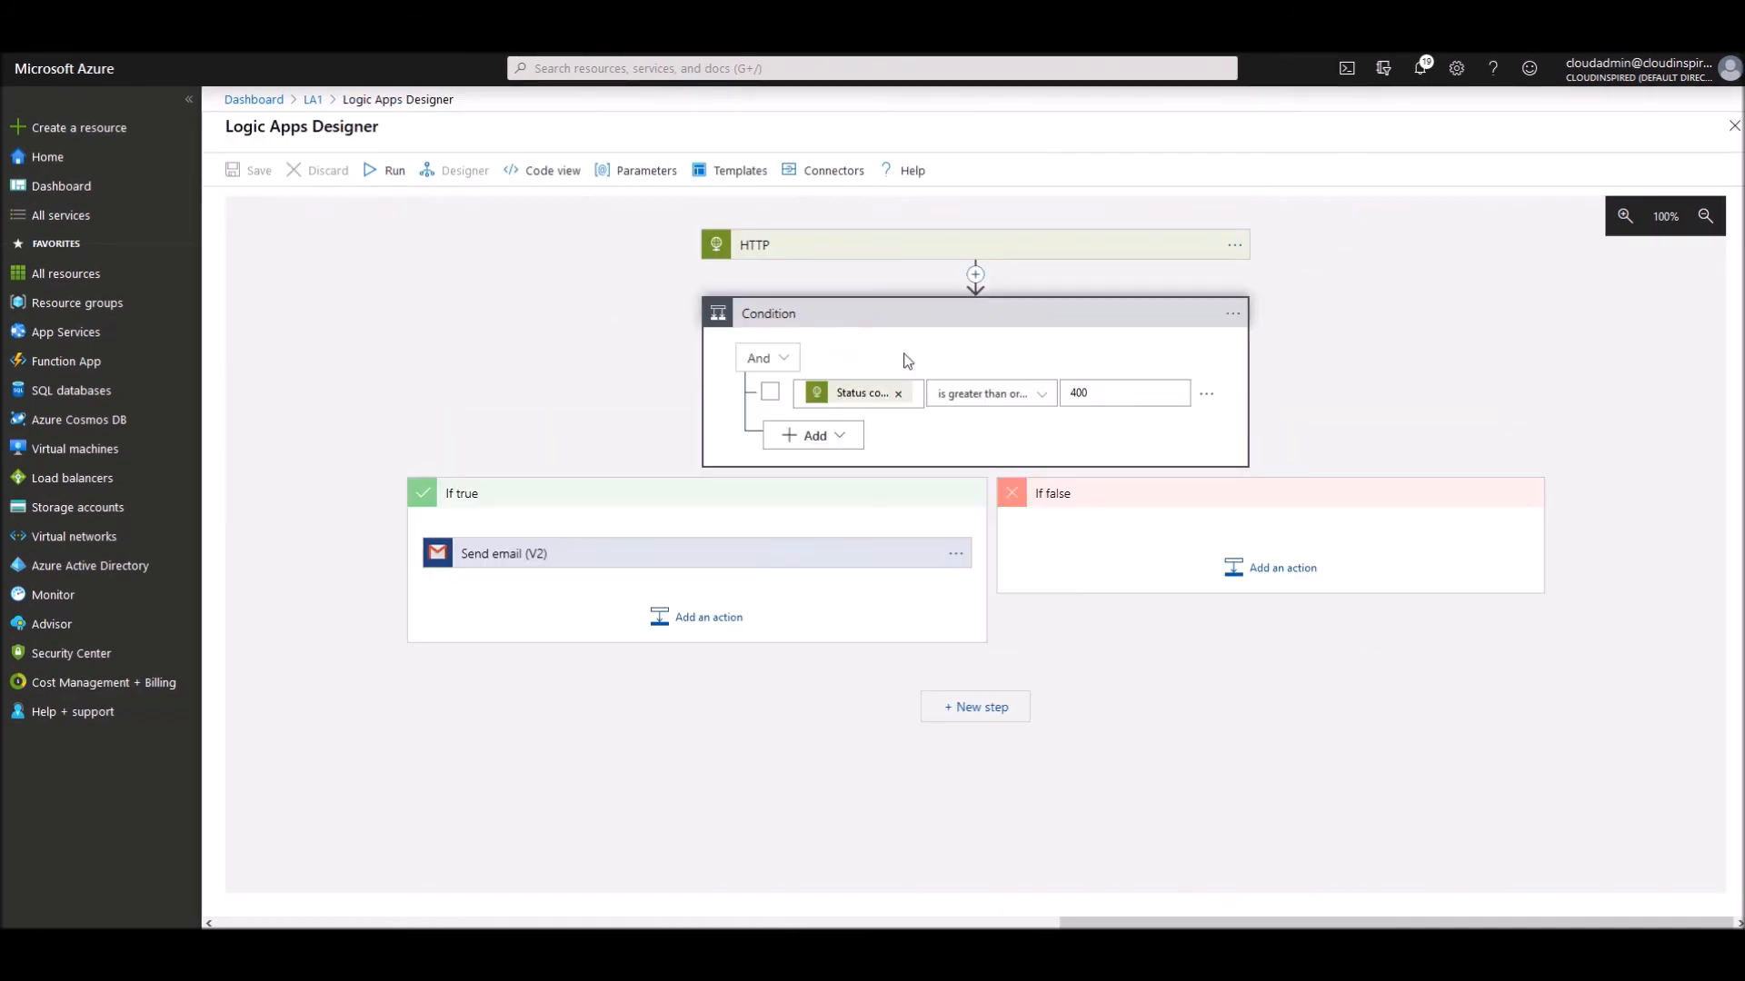
click(1045, 396)
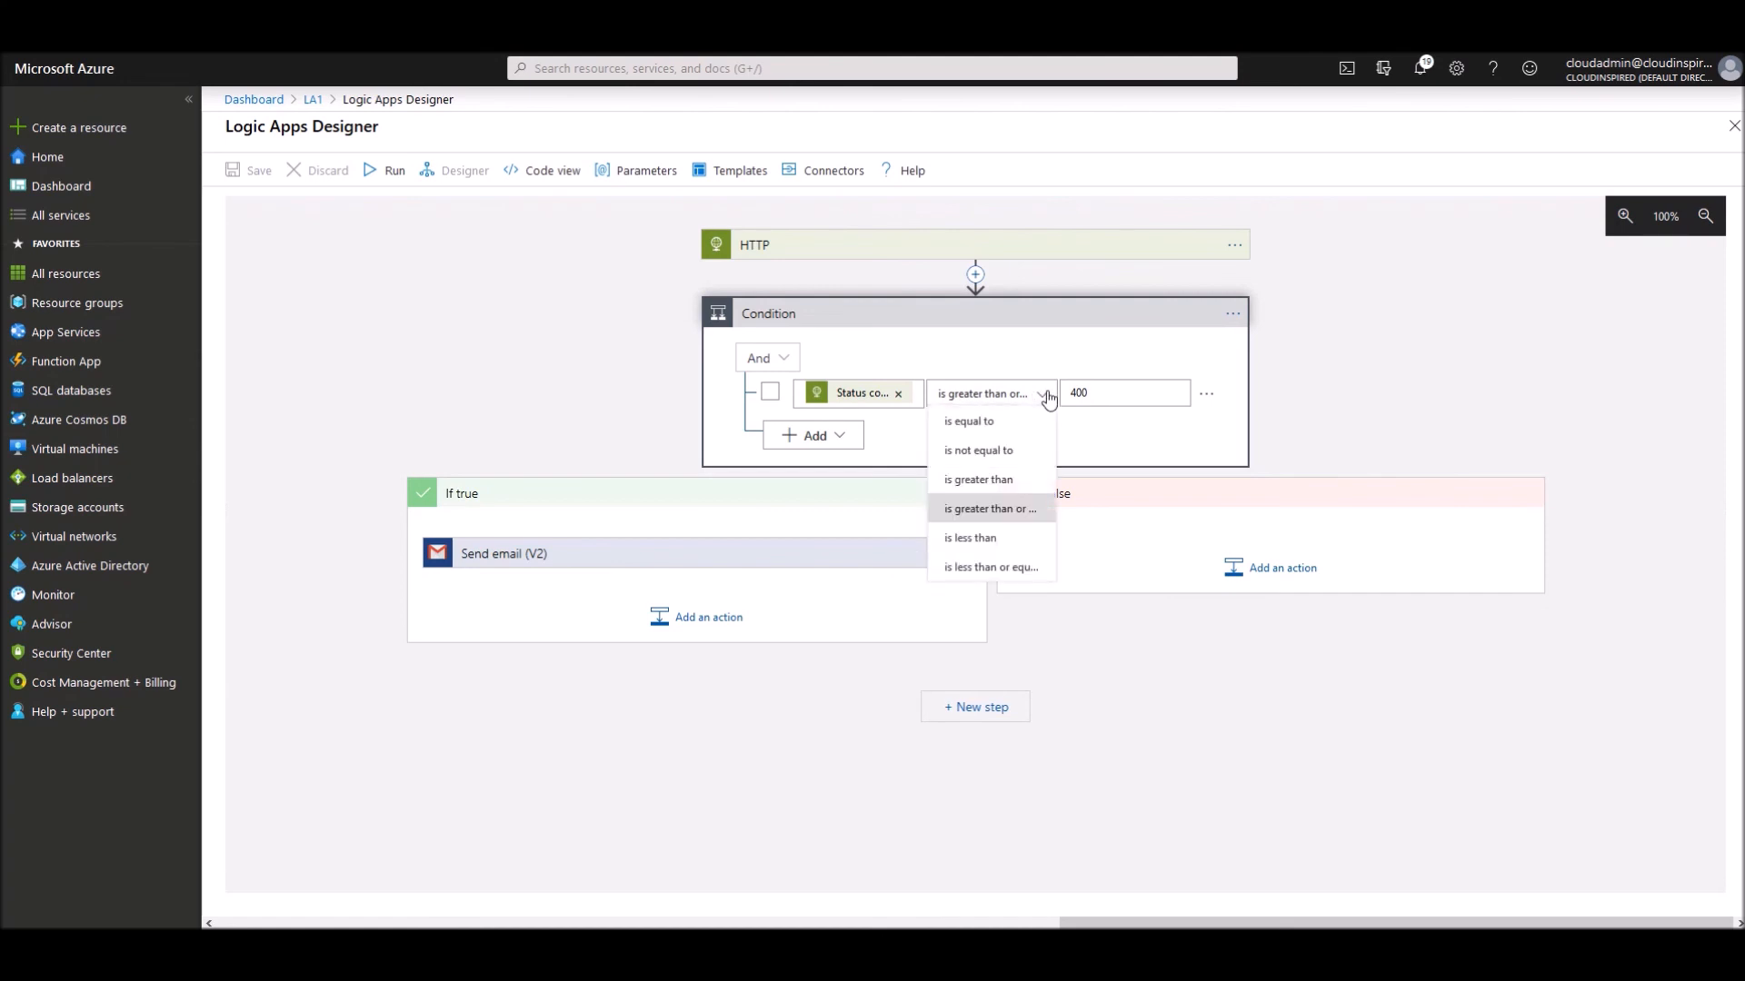
click(1028, 567)
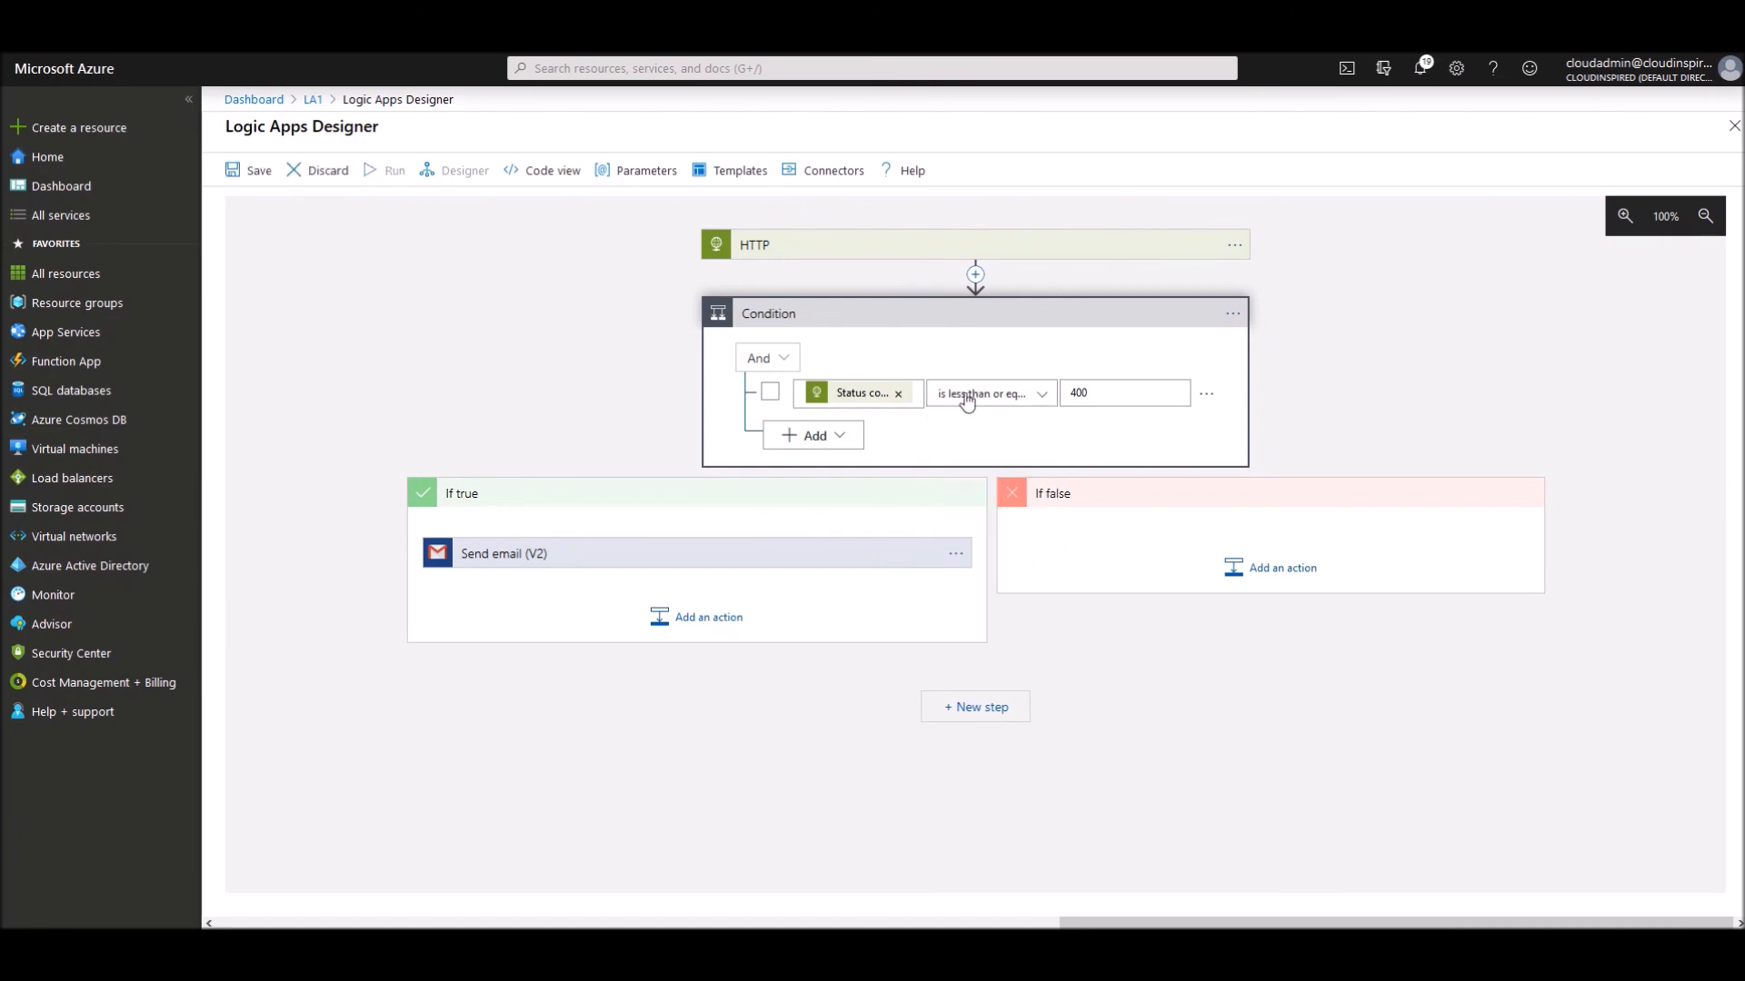
click(251, 170)
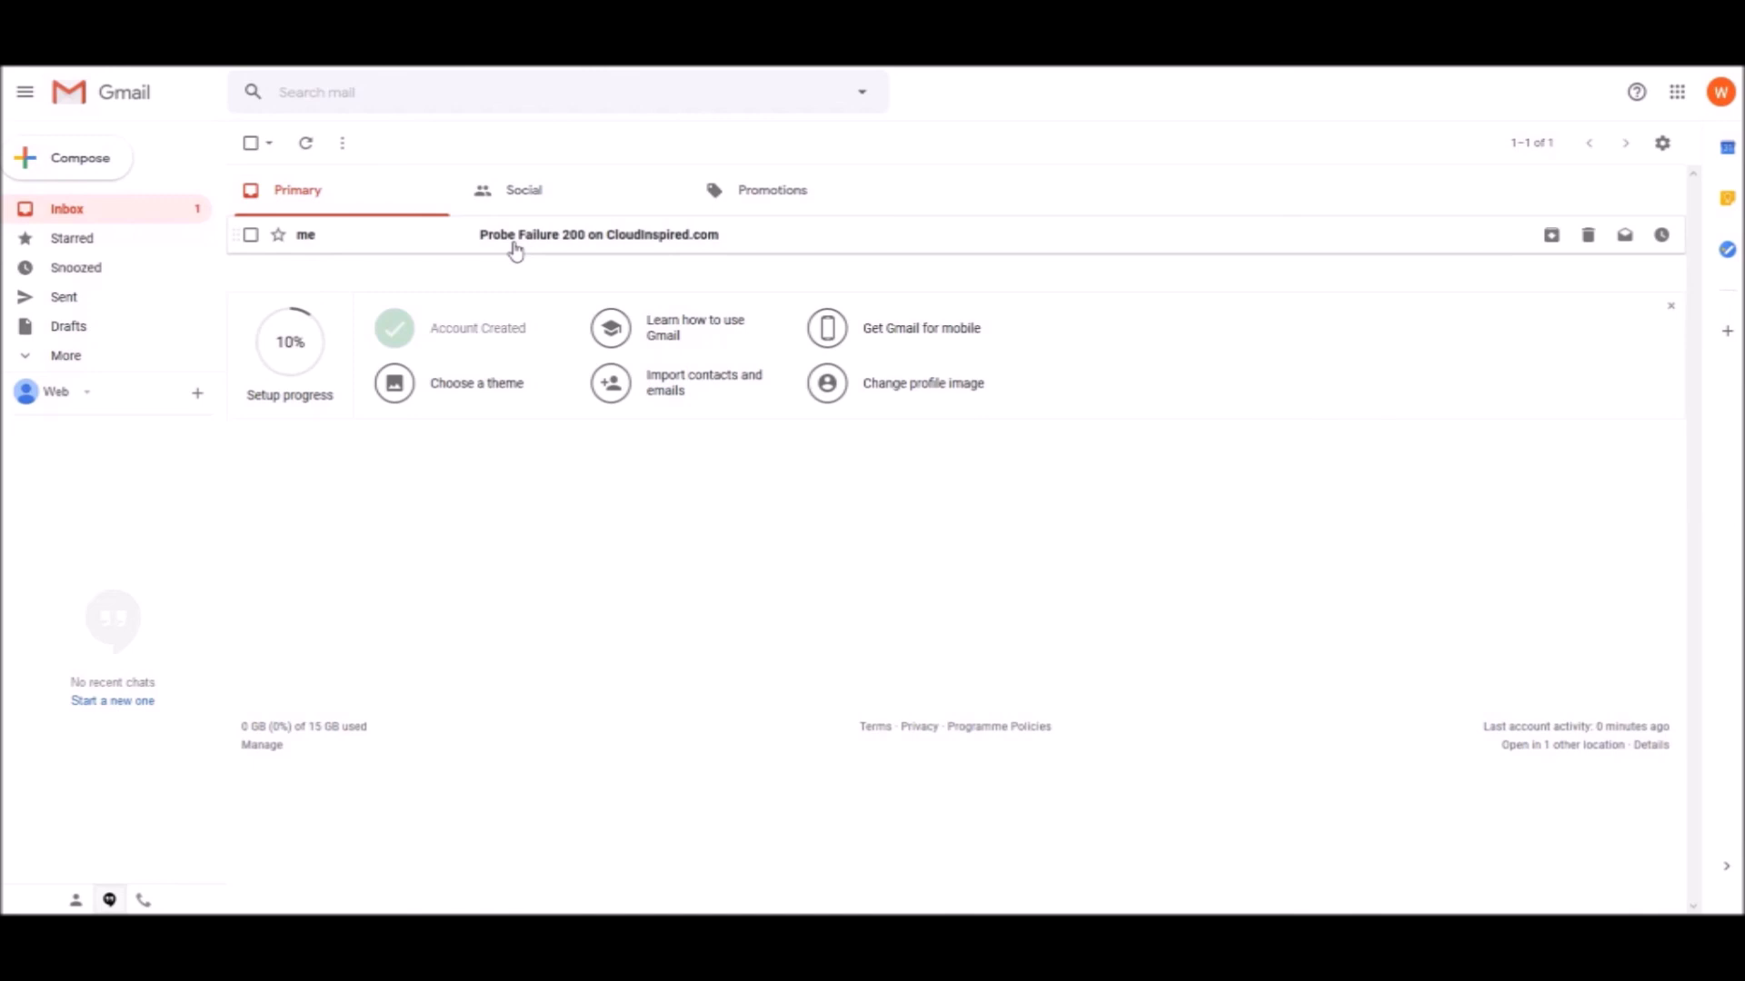
- Open the 'Probe Failure 200 on CloudInspired.com' email and scroll through the CloudInspired.com page content
click(515, 236)
scroll(577, 456, down, 5)
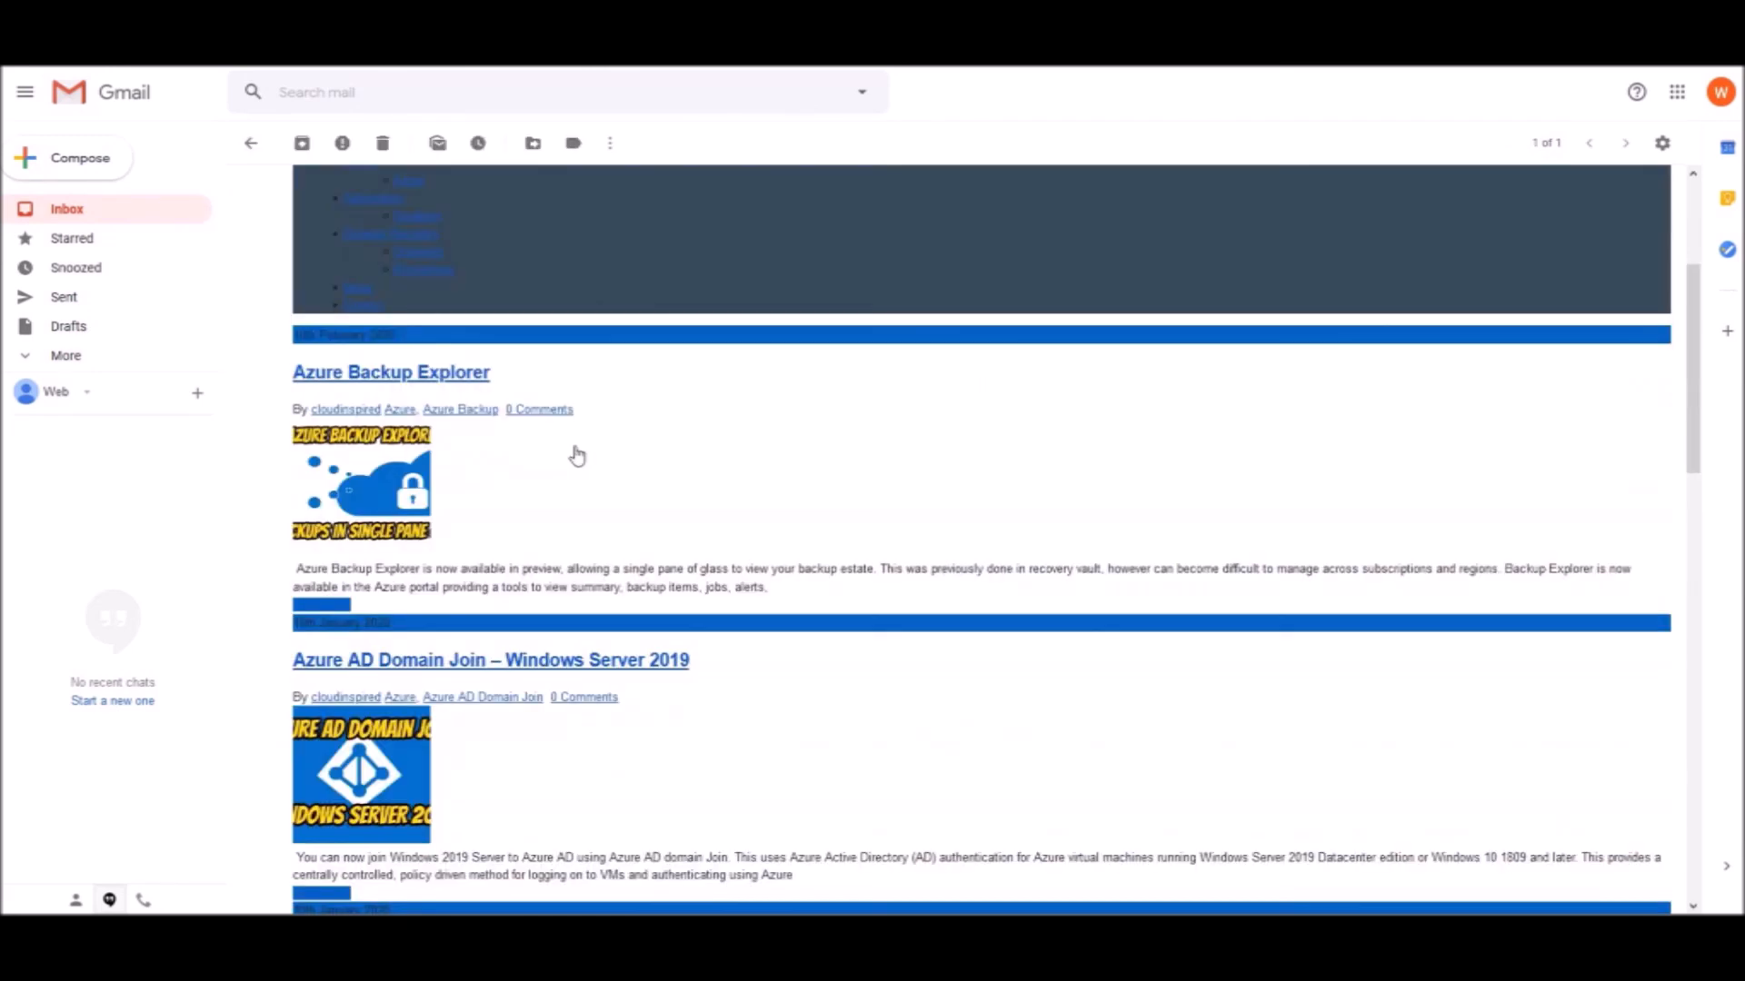